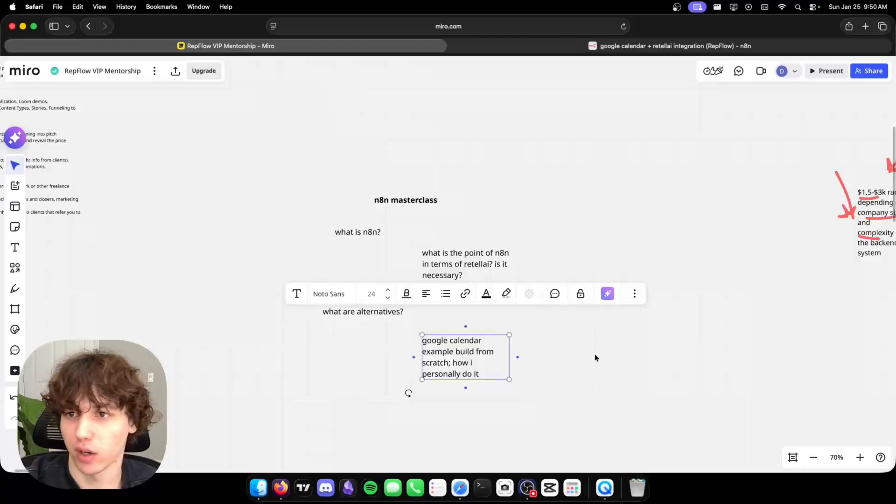
# Search the web for 'n8n.' in a new tab and browse the n8n.io homepage.
pyautogui.click(614, 360)
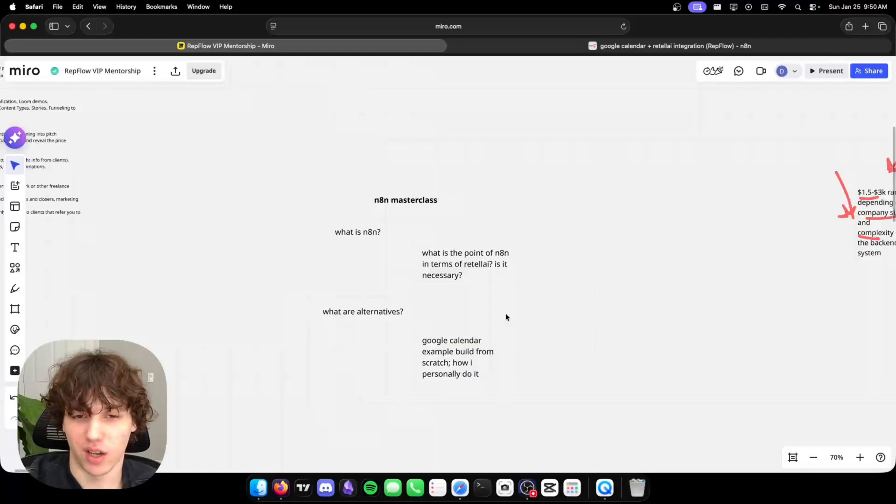
pyautogui.click(866, 26)
pyautogui.write('n8')
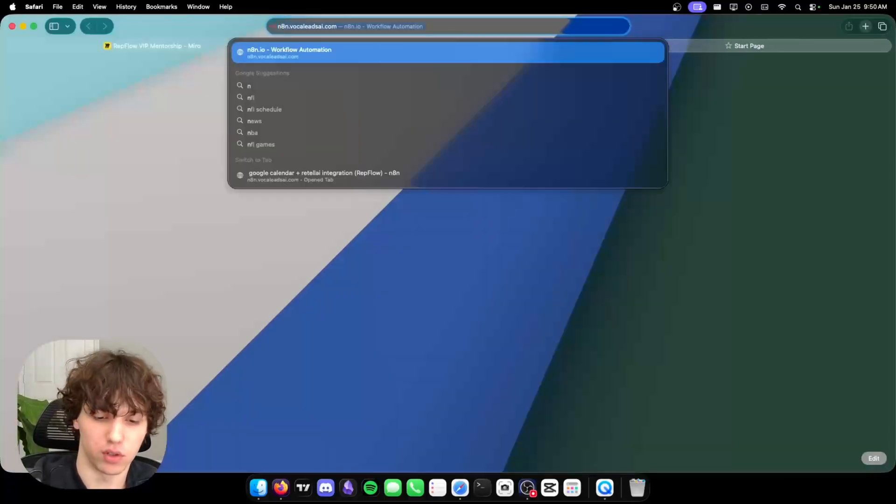
pyautogui.write('n.')
pyautogui.press('Return')
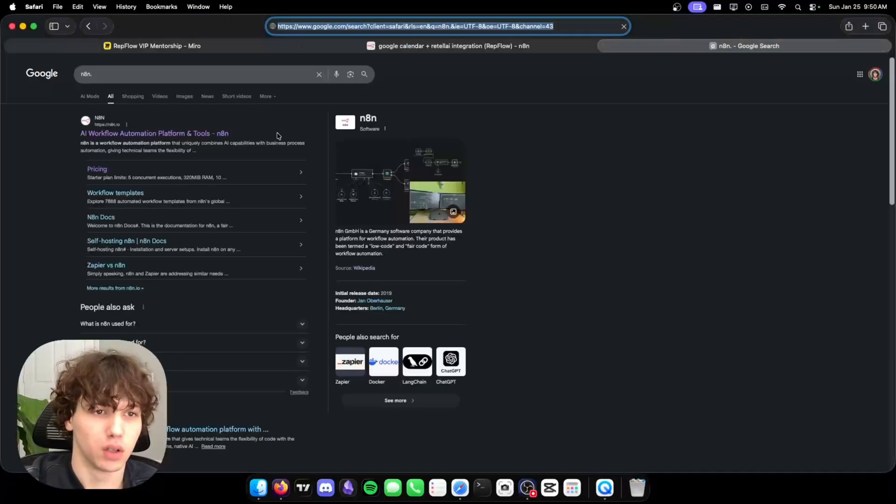
pyautogui.click(112, 134)
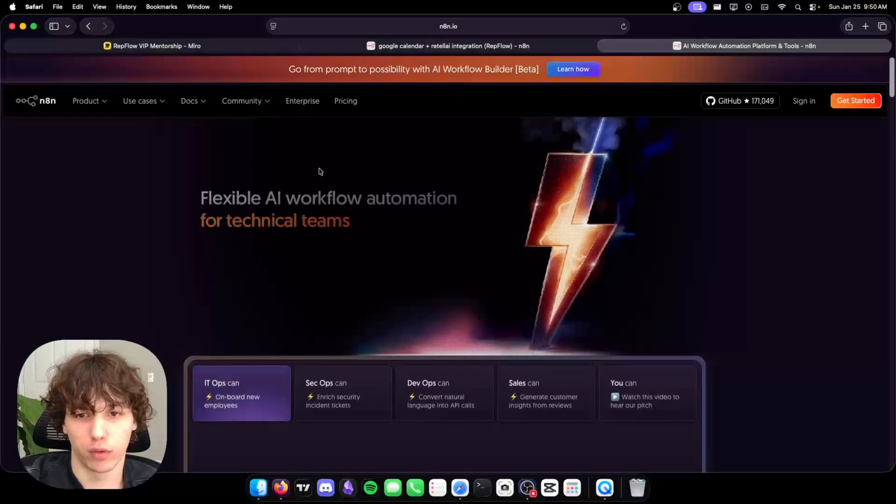
pyautogui.scroll(-10, 360, 206)
pyautogui.scroll(8, 361, 206)
pyautogui.scroll(-3, 362, 204)
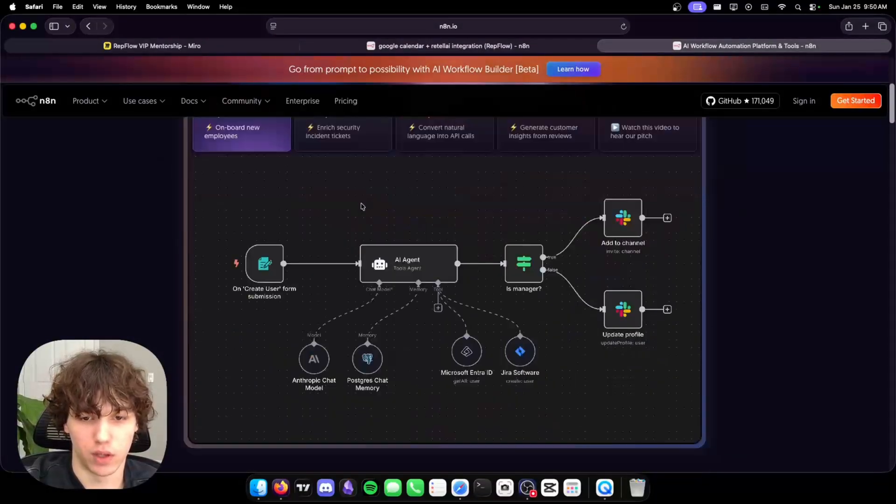
pyautogui.scroll(5, 424, 252)
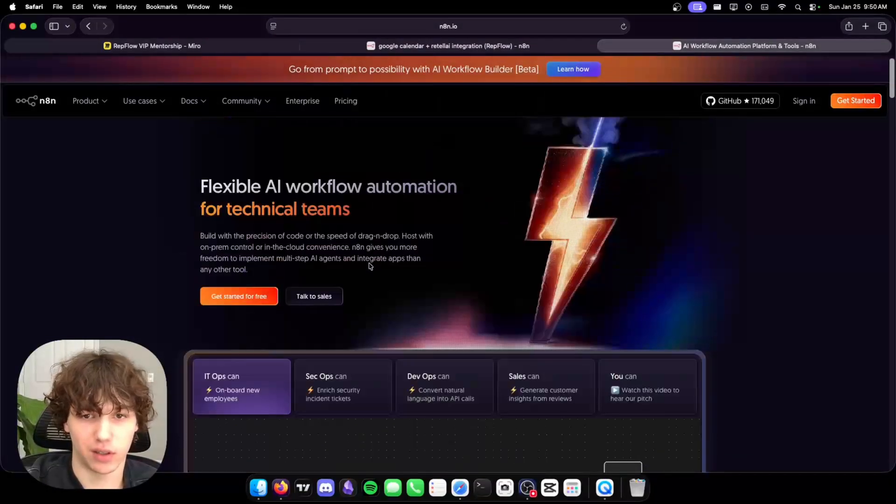
pyautogui.scroll(-3, 366, 255)
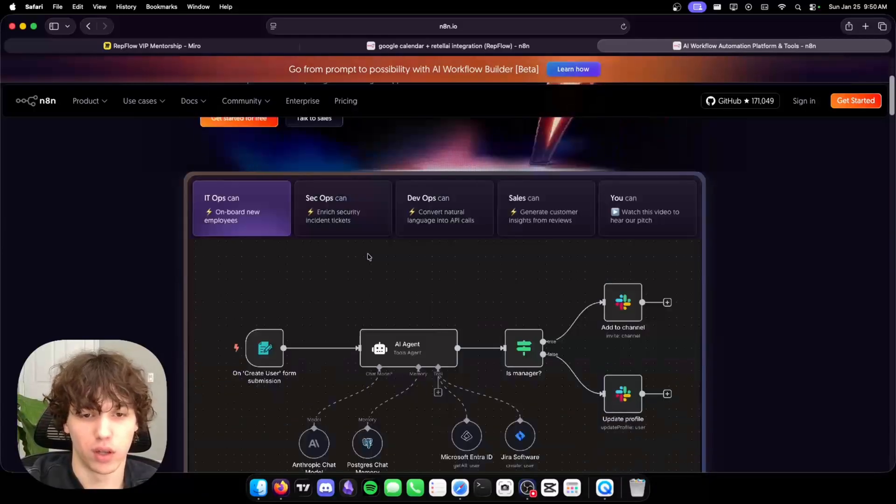
pyautogui.scroll(-1, 450, 191)
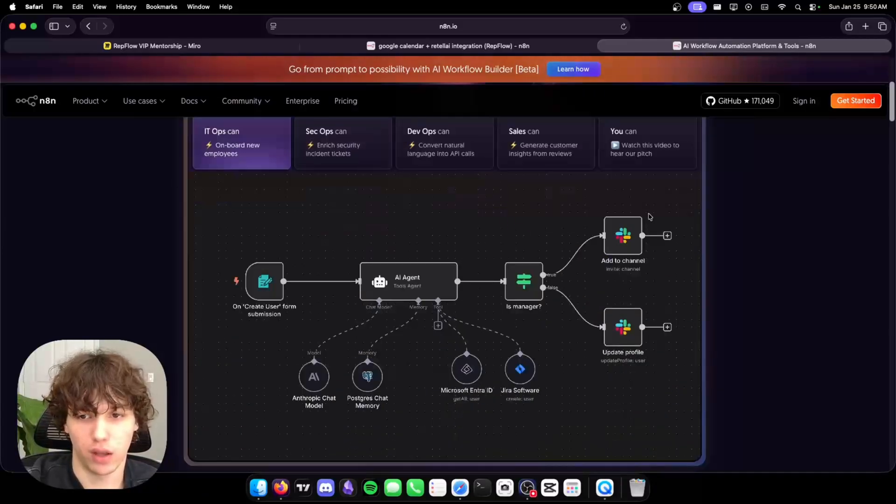
pyautogui.scroll(-2, 348, 262)
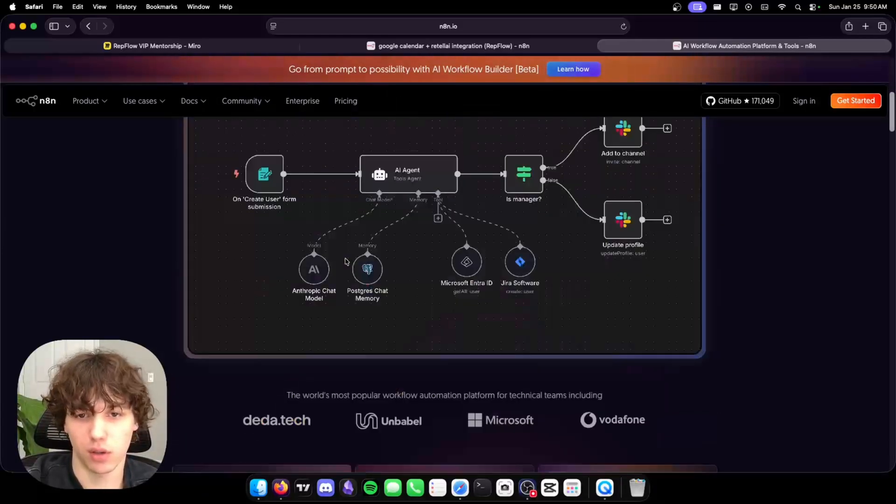
pyautogui.scroll(6, 347, 262)
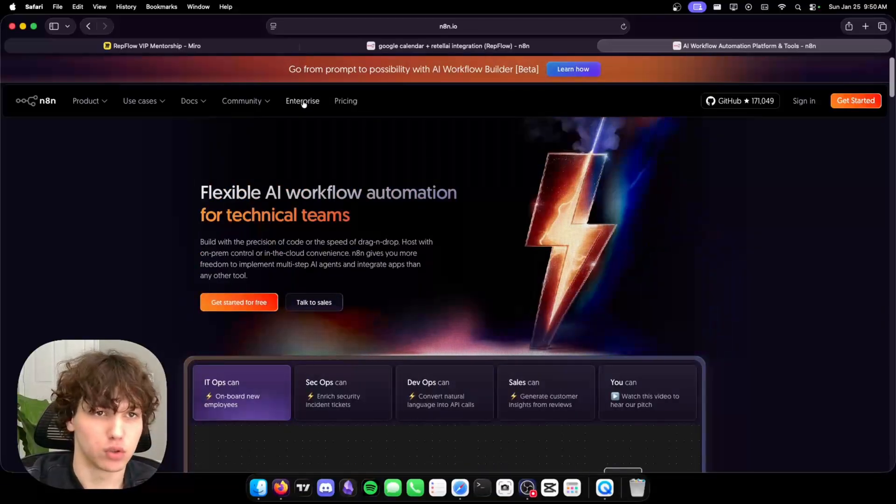
# Select the n8n masterclass question notes in Miro, then open n8n.io's Pricing page.
pyautogui.click(154, 45)
pyautogui.moveTo(265, 131); pyautogui.dragTo(627, 427)
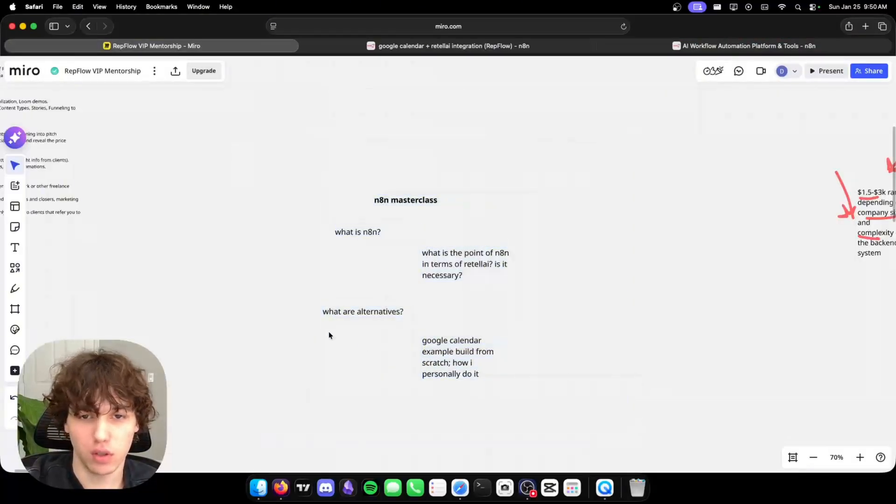
pyautogui.click(745, 46)
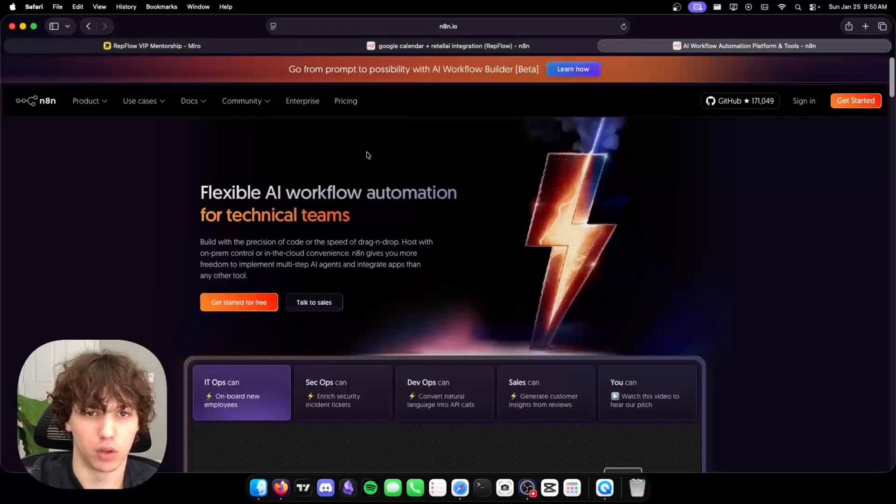
pyautogui.click(348, 102)
# Show monthly prices (Starter $24, Pro $60, Business $960), then return to the n8n workflow tab.
pyautogui.click(180, 206)
pyautogui.scroll(-15, 372, 254)
pyautogui.scroll(15, 369, 252)
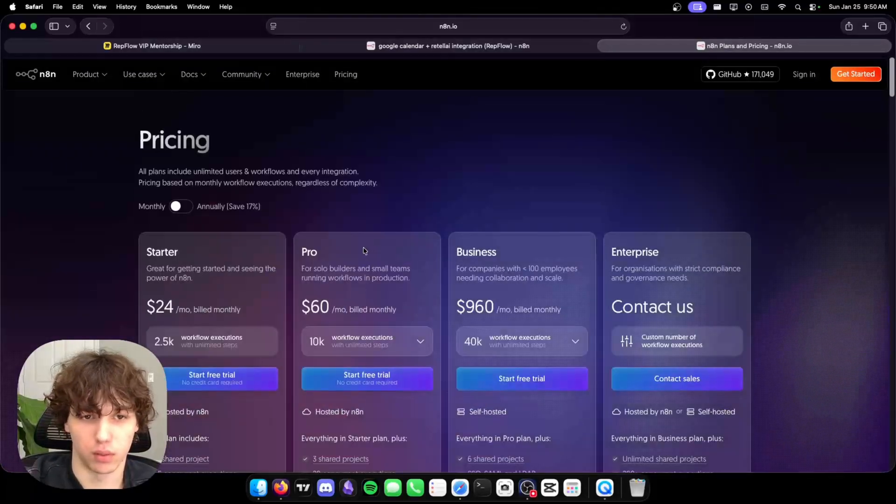
pyautogui.scroll(-1, 162, 347)
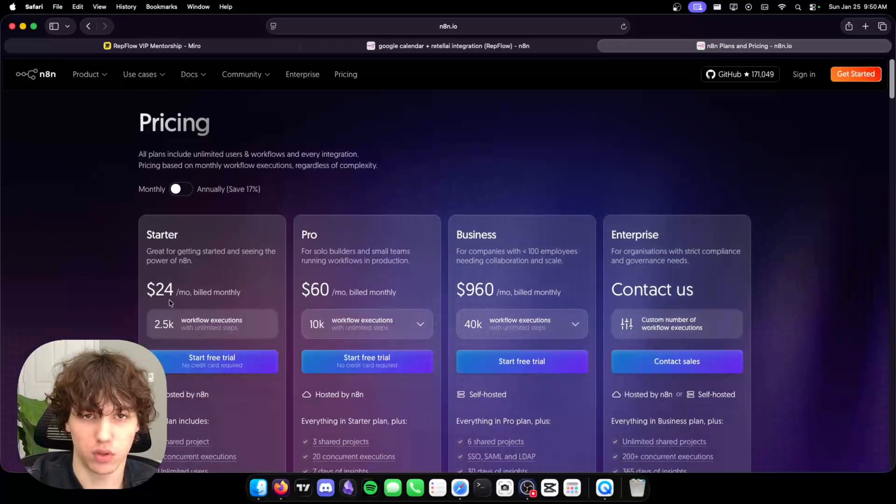
pyautogui.scroll(-8, 170, 296)
pyautogui.scroll(3, 164, 290)
pyautogui.click(440, 47)
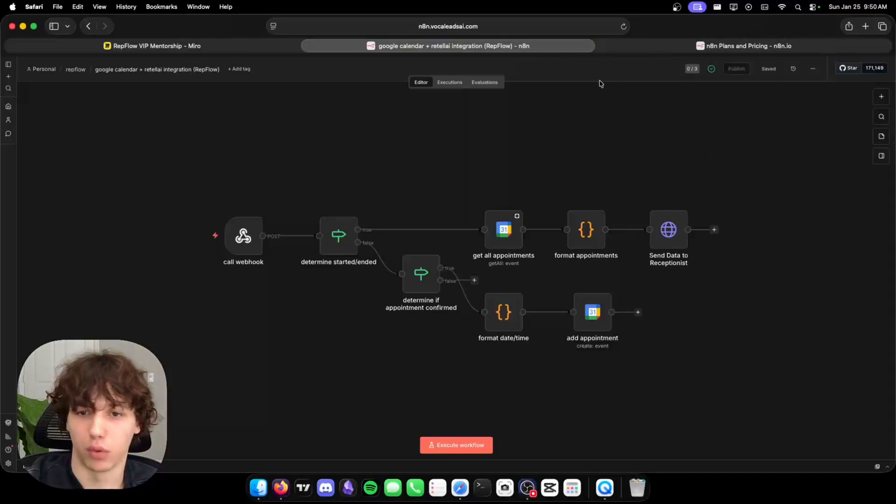
# Log in to linode.com with GitHub to see the running 'atlas' Linode, then return to n8n.
pyautogui.click(865, 27)
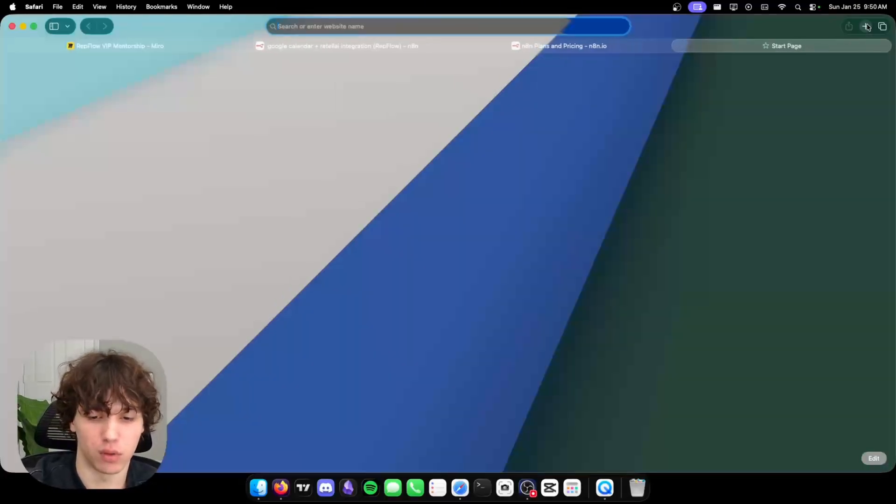
pyautogui.write('linode.com')
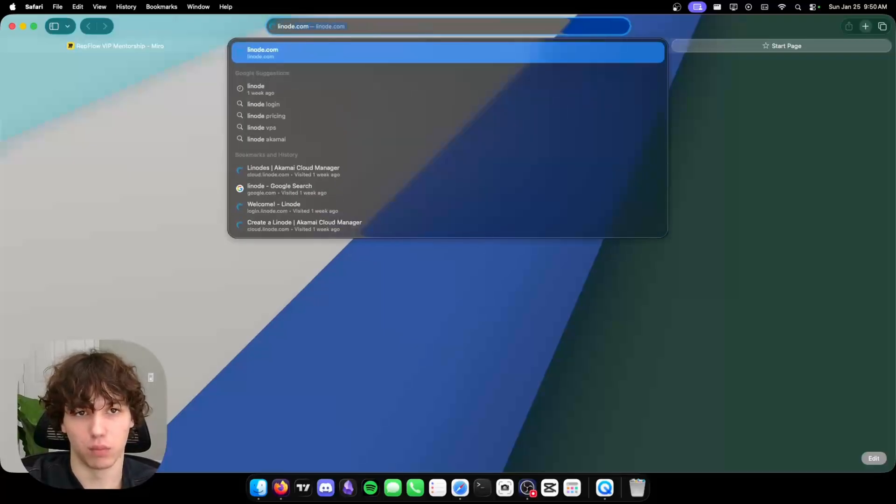
pyautogui.press('Return')
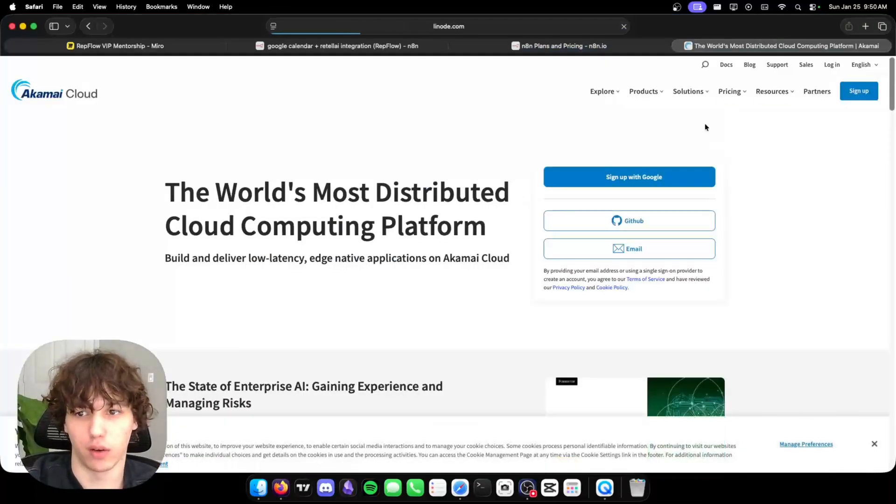
pyautogui.click(663, 216)
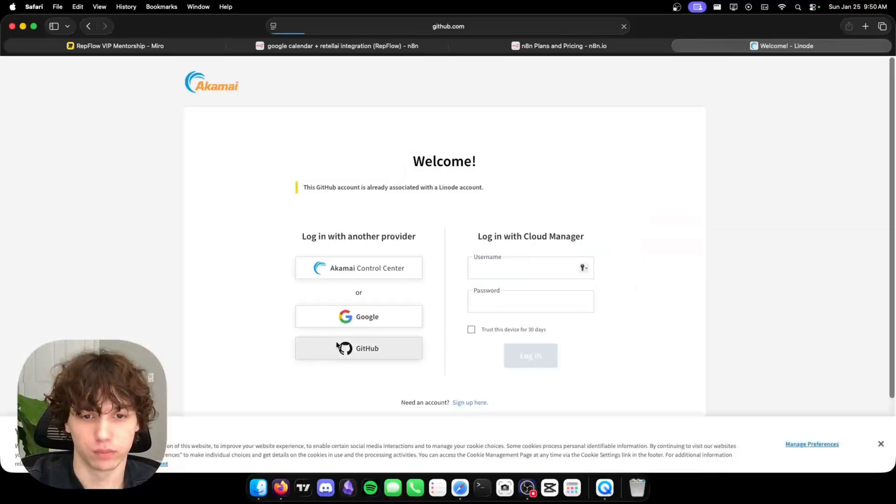
pyautogui.click(338, 345)
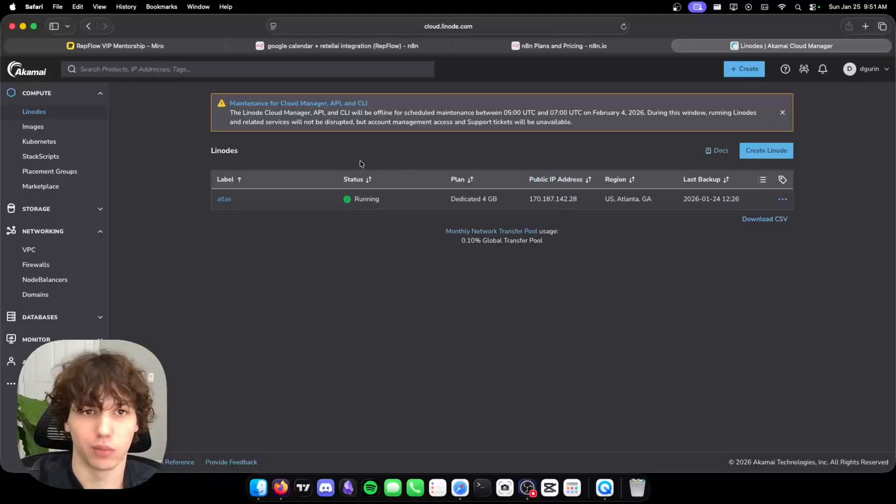
pyautogui.click(344, 46)
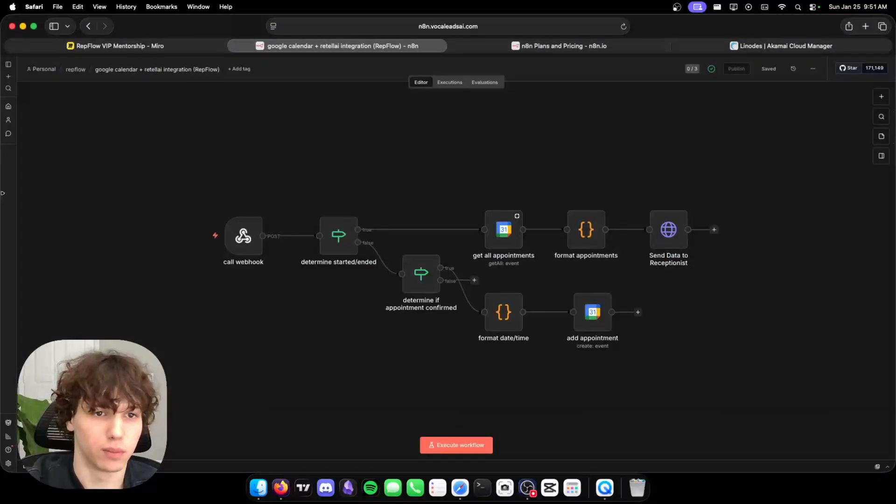
# Draw a red check and arrow beside the 'what is the point of n8n' question in Miro.
pyautogui.click(144, 46)
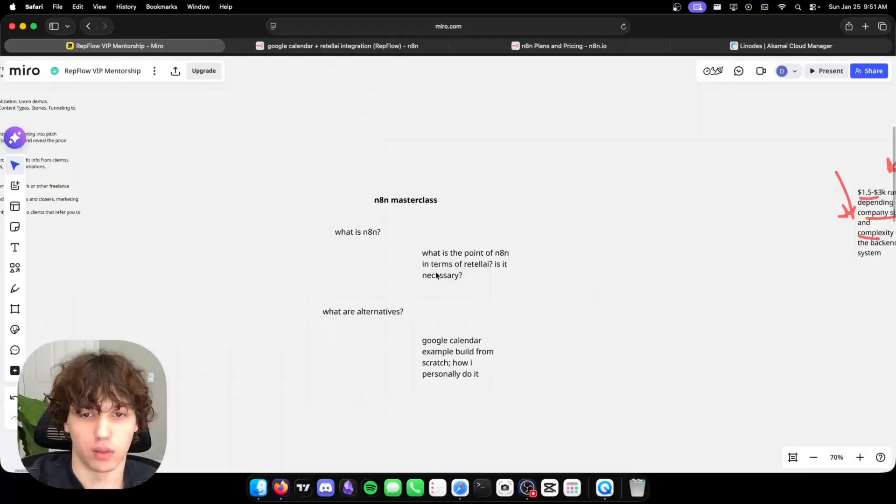
pyautogui.click(14, 289)
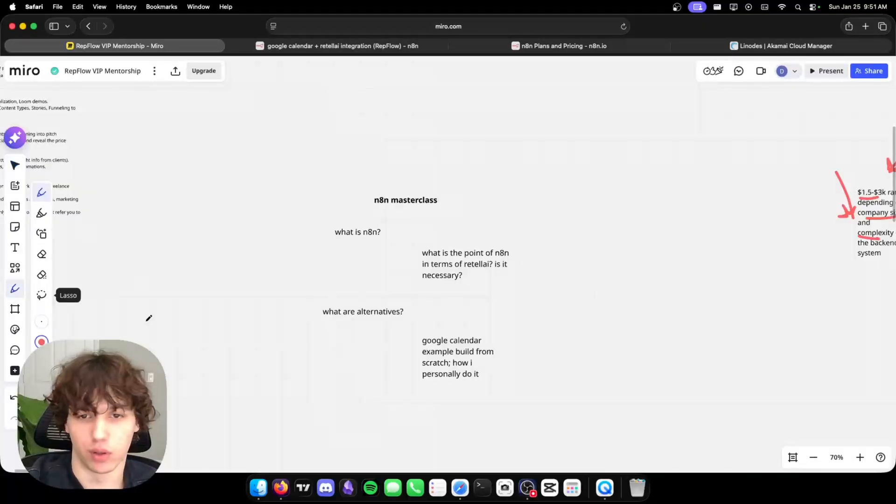
pyautogui.moveTo(546, 230); pyautogui.dragTo(529, 239)
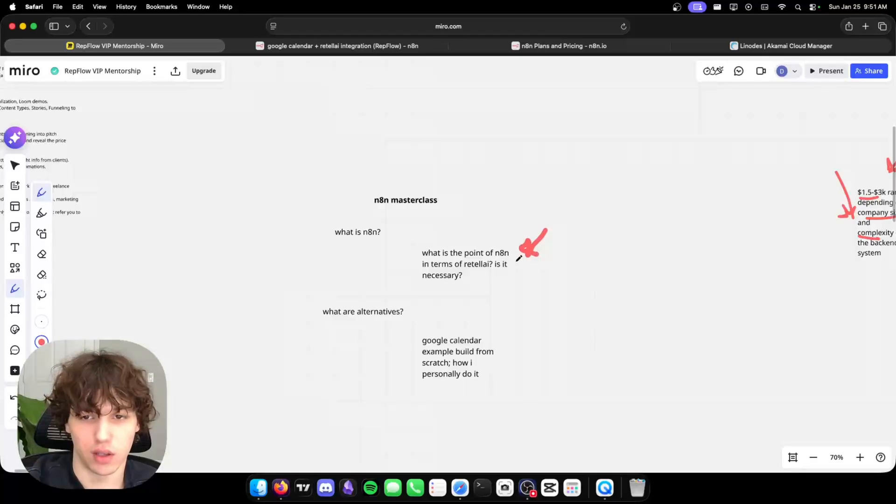
pyautogui.moveTo(478, 273)
pyautogui.mouseDown()
pyautogui.moveTo(518, 286)
pyautogui.moveTo(475, 276)
pyautogui.mouseUp()
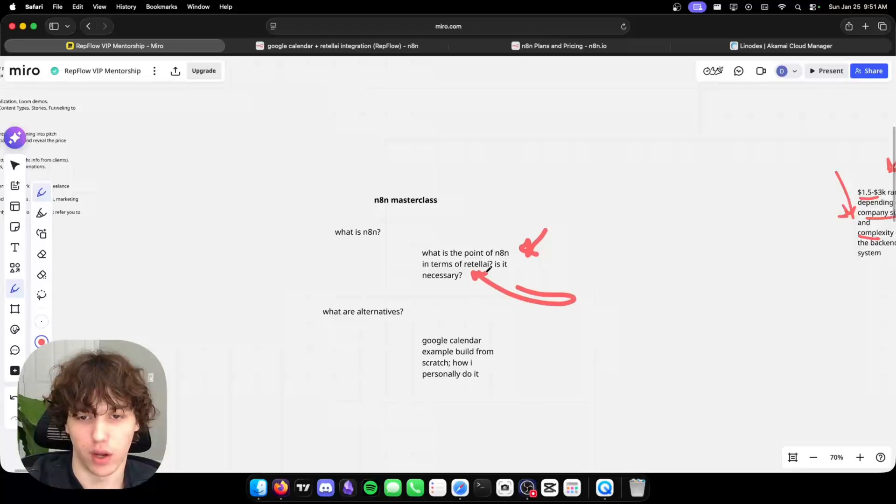
pyautogui.click(15, 166)
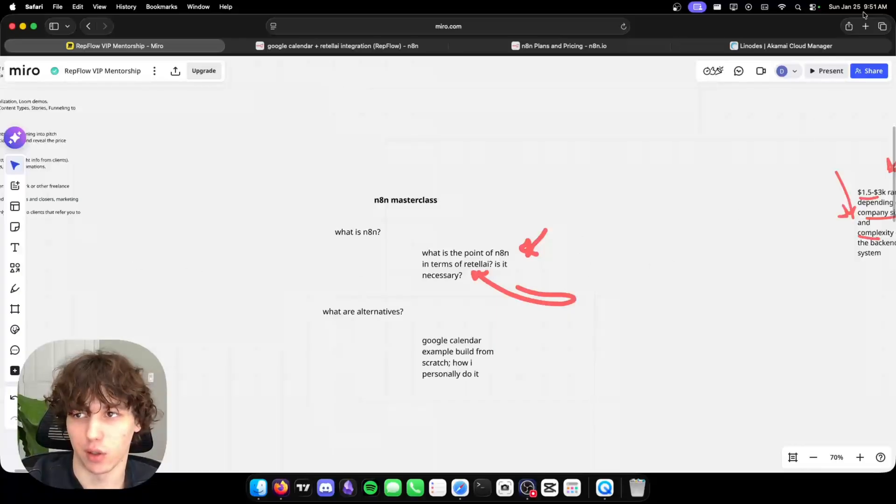
# Load upwork.com in a new tab, scroll its homepage, then return to the Miro board.
pyautogui.click(865, 26)
pyautogui.write('upwork.com')
pyautogui.press('Return')
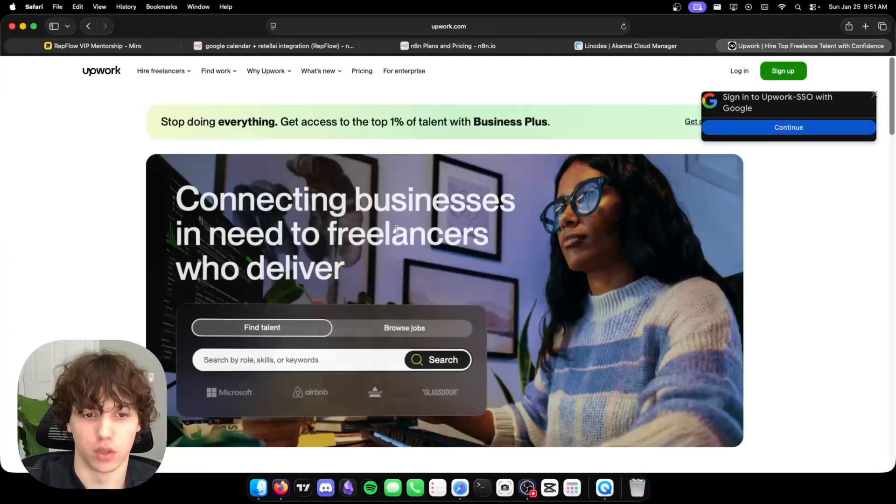
pyautogui.scroll(-10, 408, 256)
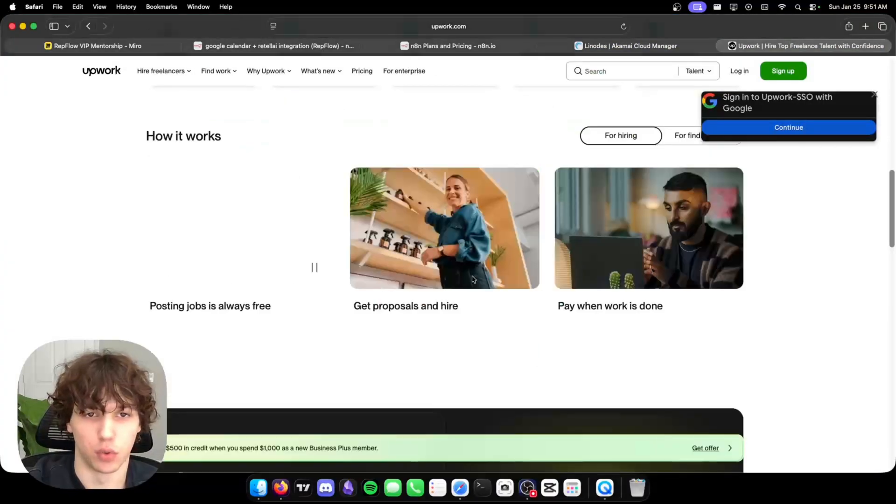
pyautogui.scroll(10, 467, 274)
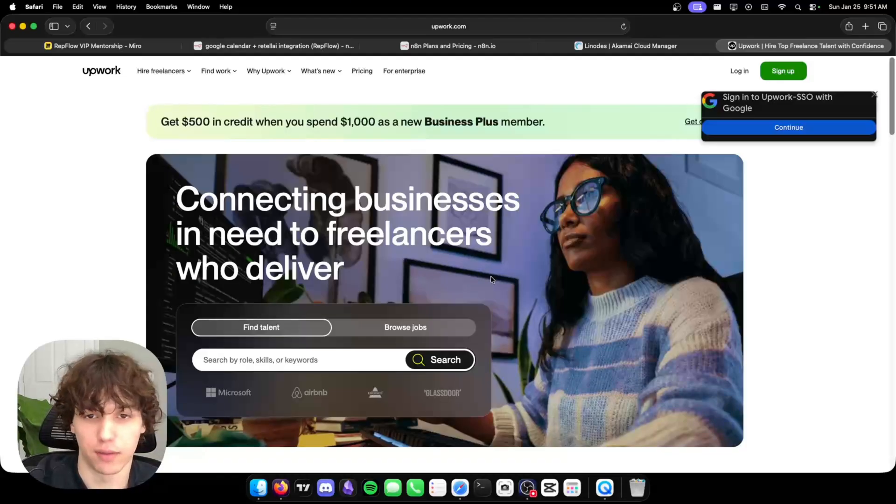
pyautogui.click(141, 49)
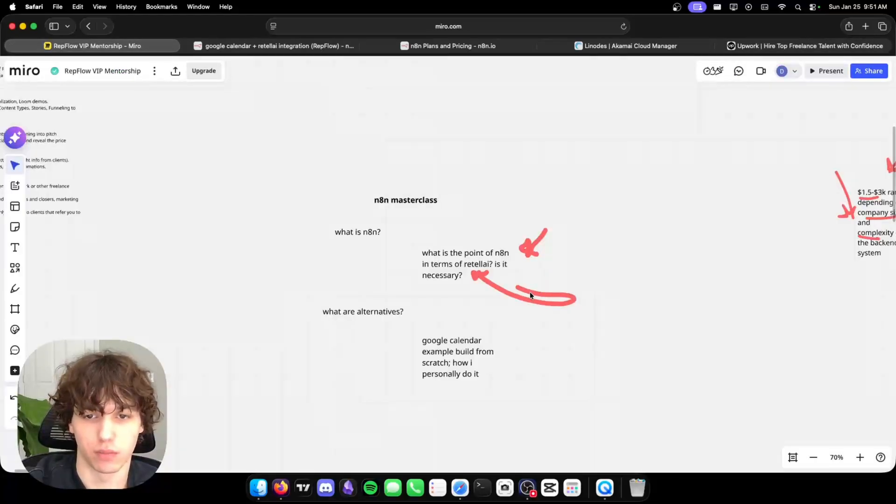
# Reposition and inspect the existing red arrow strokes near the retellai question.
pyautogui.moveTo(534, 293)
pyautogui.mouseDown()
pyautogui.moveTo(551, 298)
pyautogui.moveTo(523, 291)
pyautogui.mouseUp()
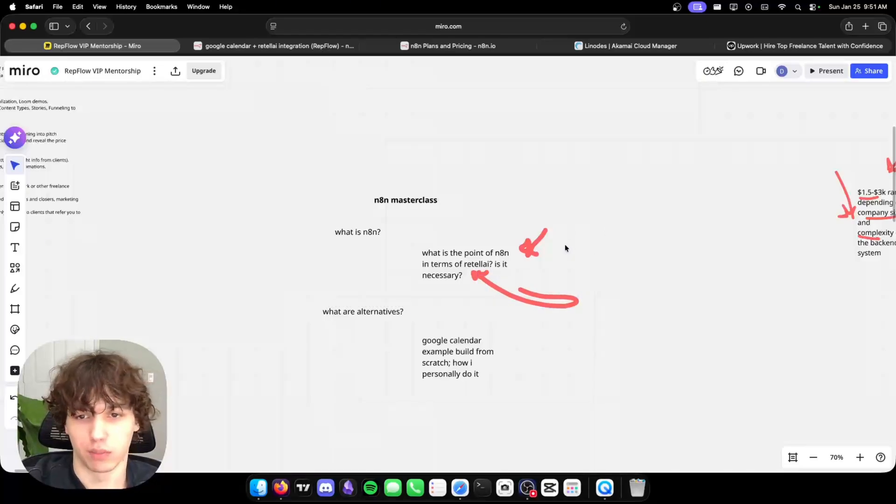
pyautogui.click(532, 249)
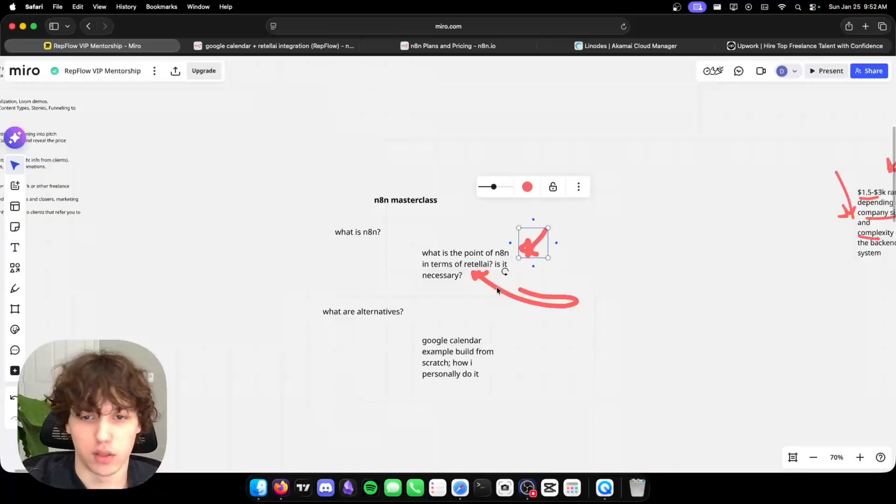
pyautogui.click(477, 273)
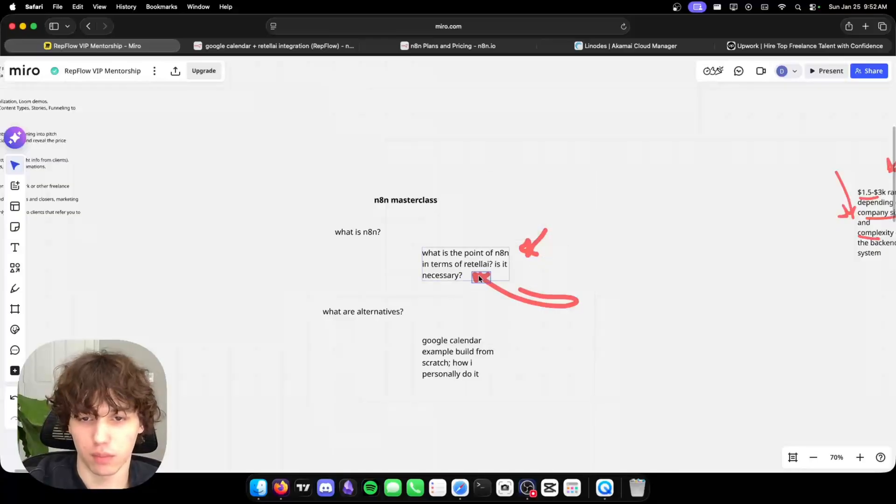
pyautogui.click(582, 295)
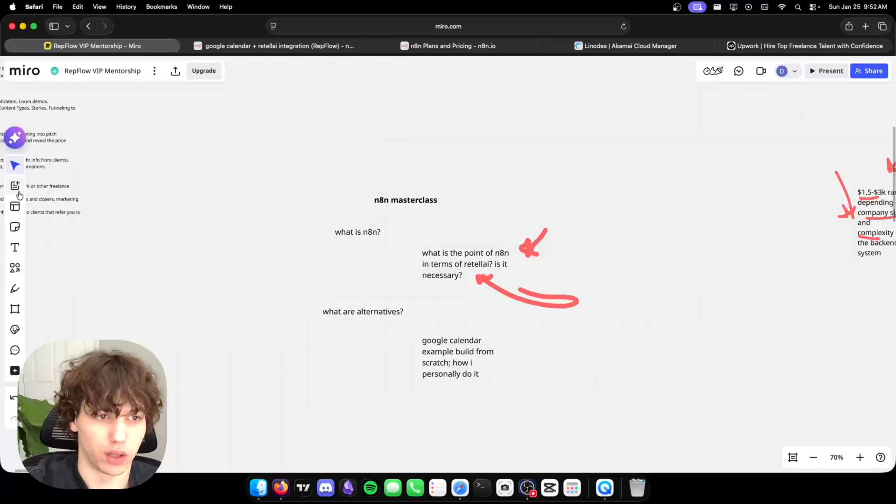
# Draw red arrows at the Google Calendar note and the 'what are alternatives?' question.
pyautogui.click(15, 288)
pyautogui.moveTo(502, 352); pyautogui.dragTo(570, 326)
pyautogui.moveTo(517, 338); pyautogui.dragTo(514, 358)
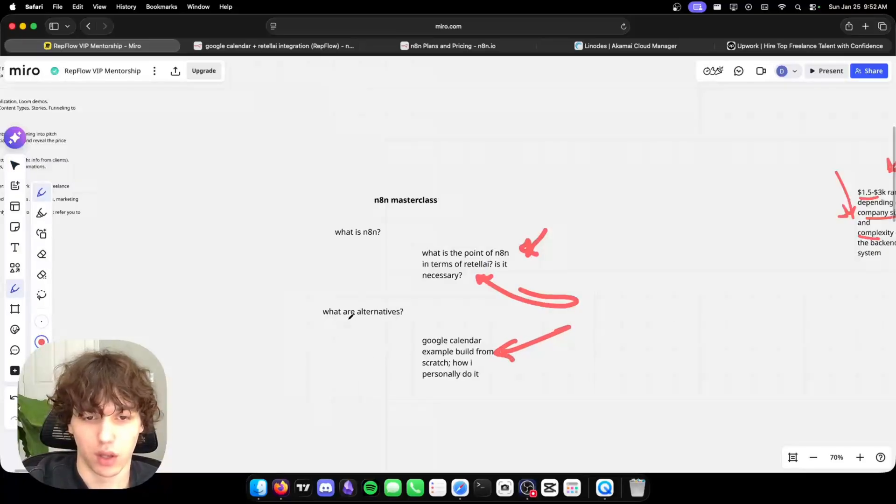
pyautogui.moveTo(318, 364)
pyautogui.mouseDown()
pyautogui.moveTo(339, 319)
pyautogui.moveTo(347, 334)
pyautogui.mouseUp()
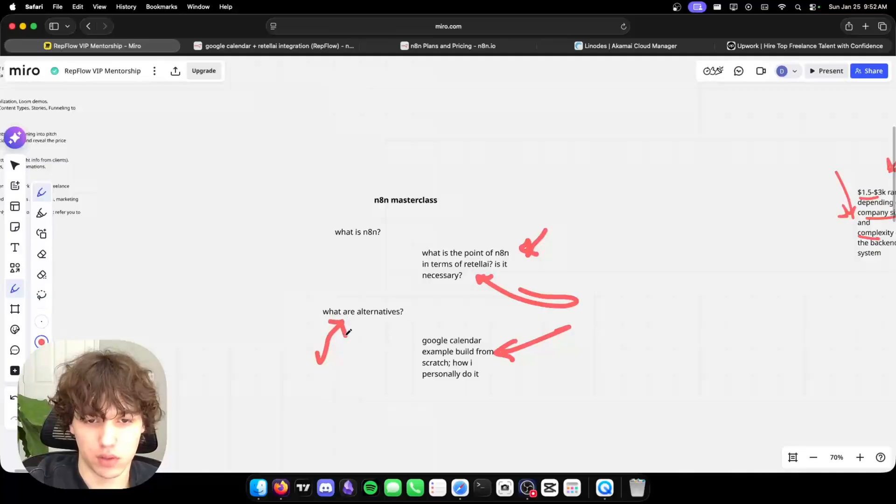
pyautogui.click(17, 168)
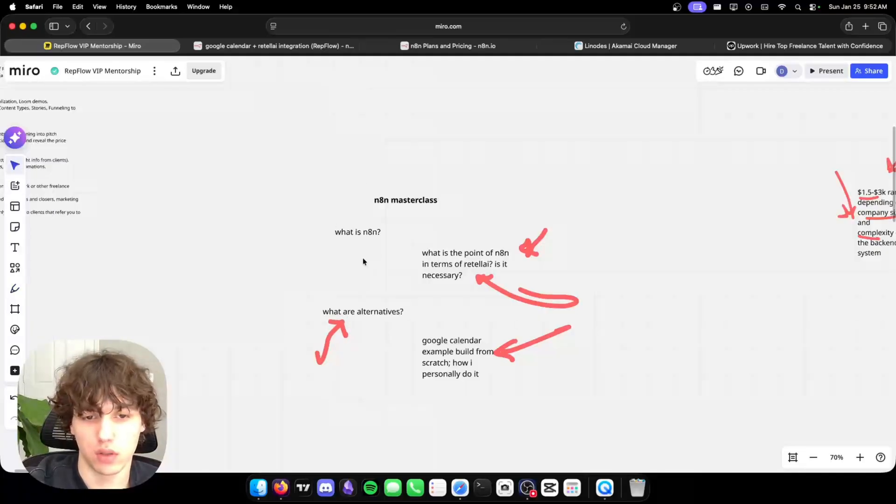
pyautogui.scroll(-5, 355, 257)
pyautogui.scroll(4, 347, 254)
pyautogui.scroll(-2, 353, 251)
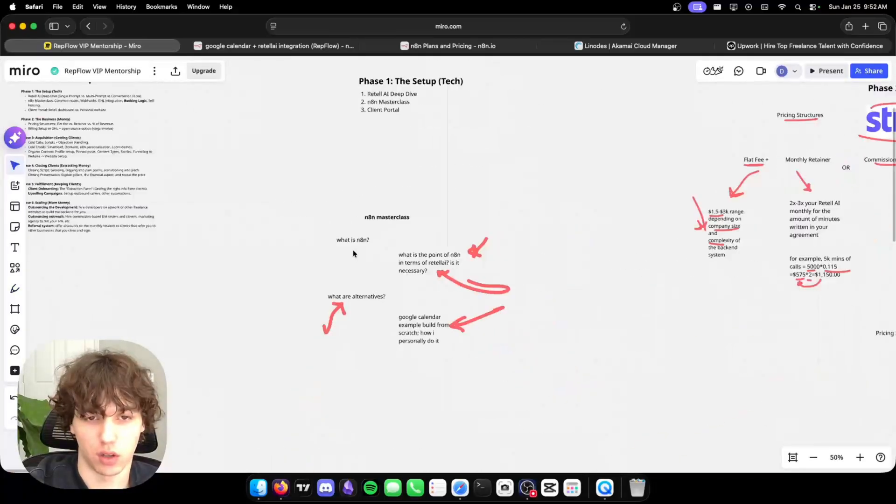
pyautogui.scroll(5, 355, 262)
pyautogui.moveTo(361, 272); pyautogui.dragTo(384, 229)
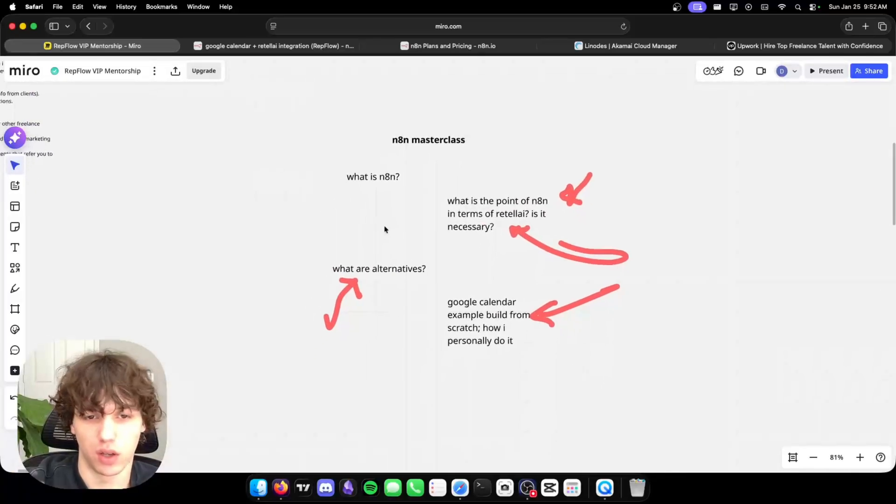
pyautogui.scroll(-5, 383, 212)
pyautogui.scroll(8, 380, 212)
pyautogui.scroll(-5, 399, 217)
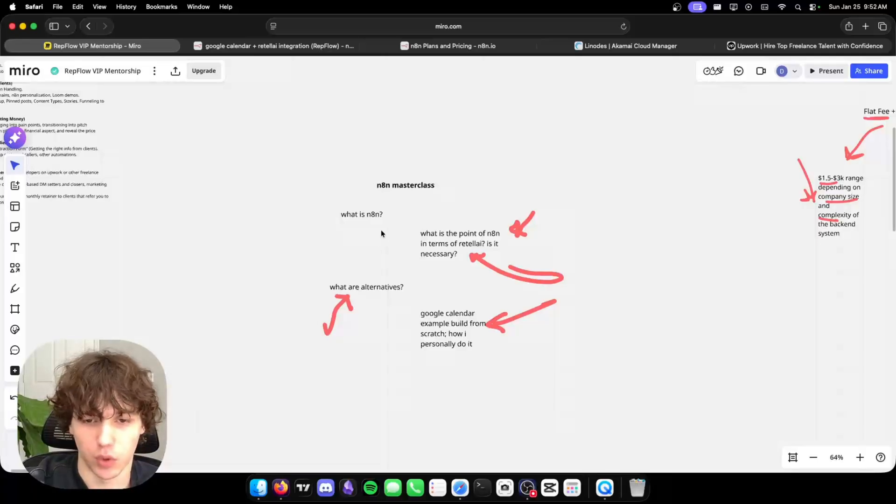
# Close the n8n pricing, Upwork and Linode browser tabs.
pyautogui.click(405, 46)
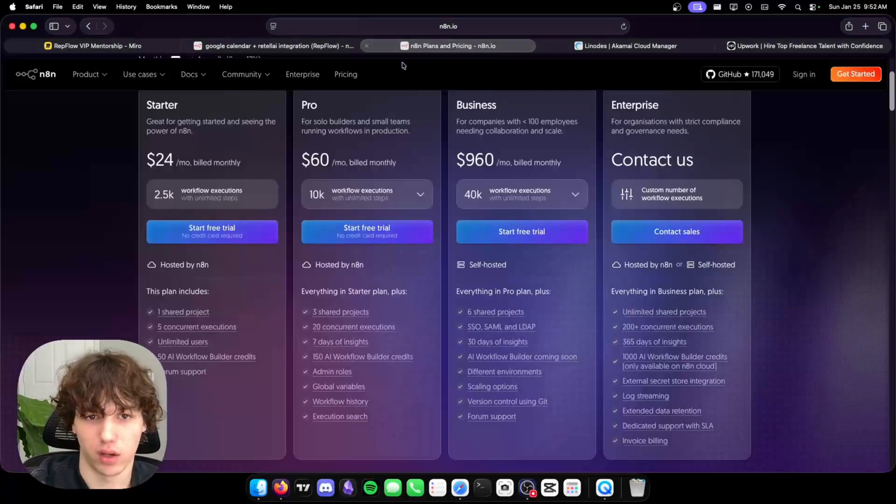
pyautogui.click(367, 45)
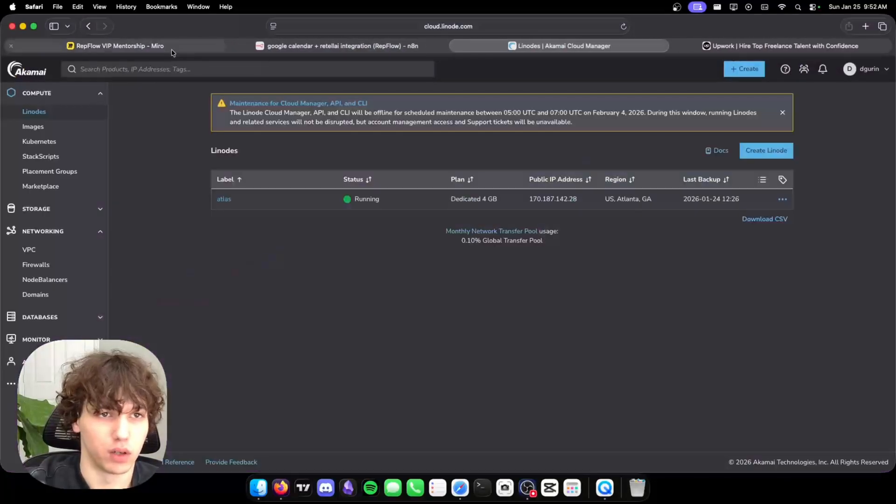
pyautogui.click(168, 47)
pyautogui.click(679, 46)
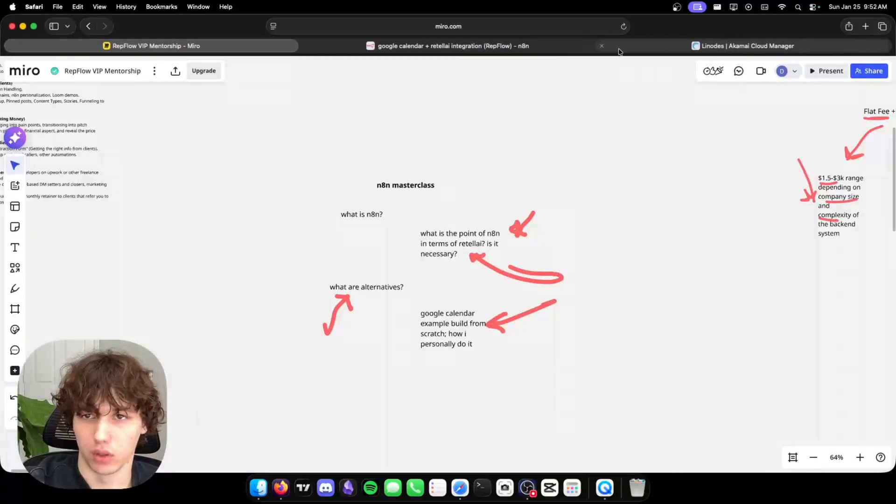
pyautogui.click(603, 52)
pyautogui.click(604, 46)
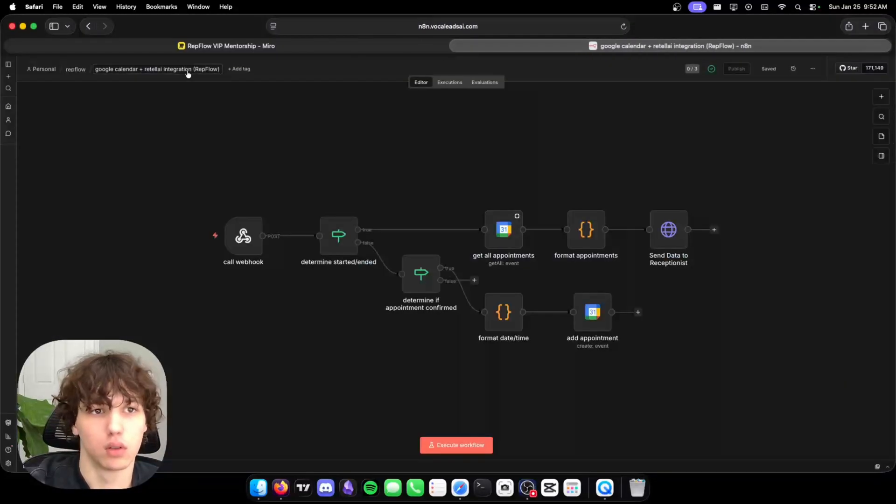
pyautogui.click(420, 46)
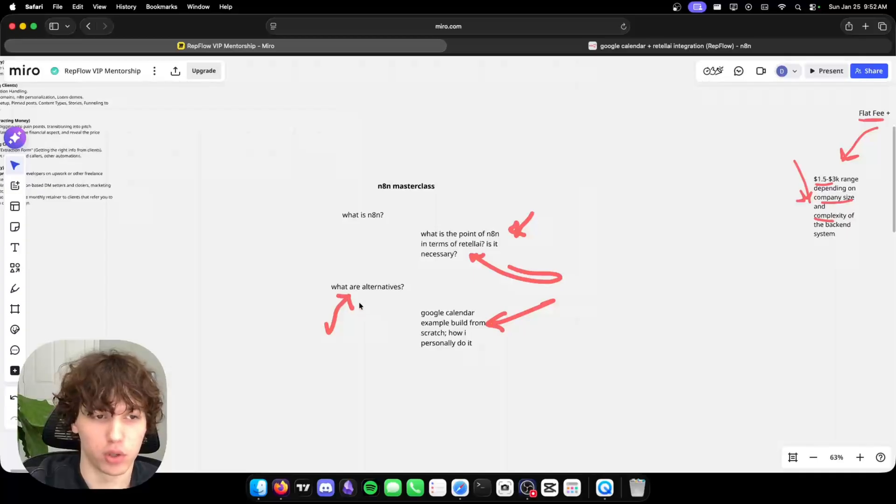
# From the existing n8n workflow, go to the workflows list and create a new workflow.
pyautogui.click(551, 44)
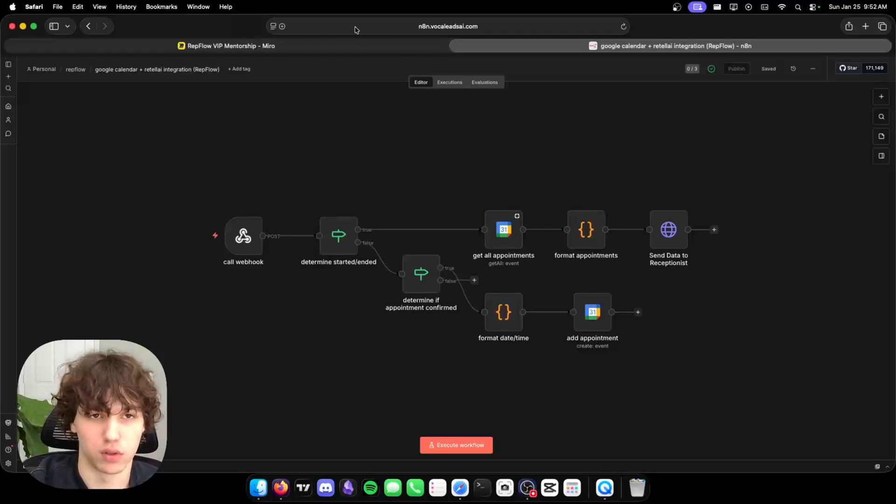
pyautogui.click(332, 52)
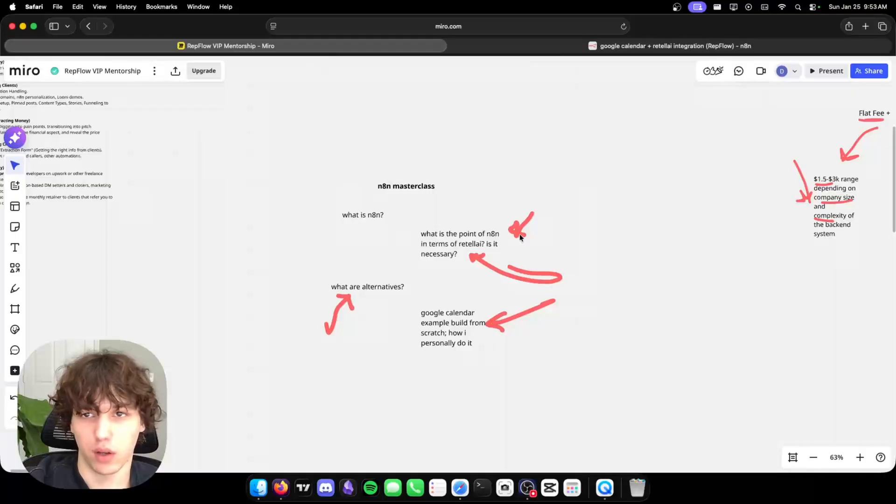
pyautogui.click(569, 49)
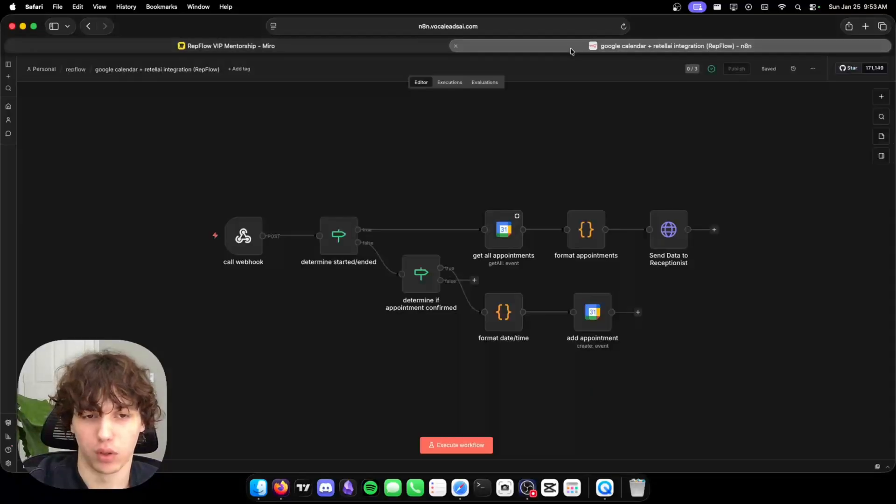
pyautogui.click(8, 107)
pyautogui.click(660, 70)
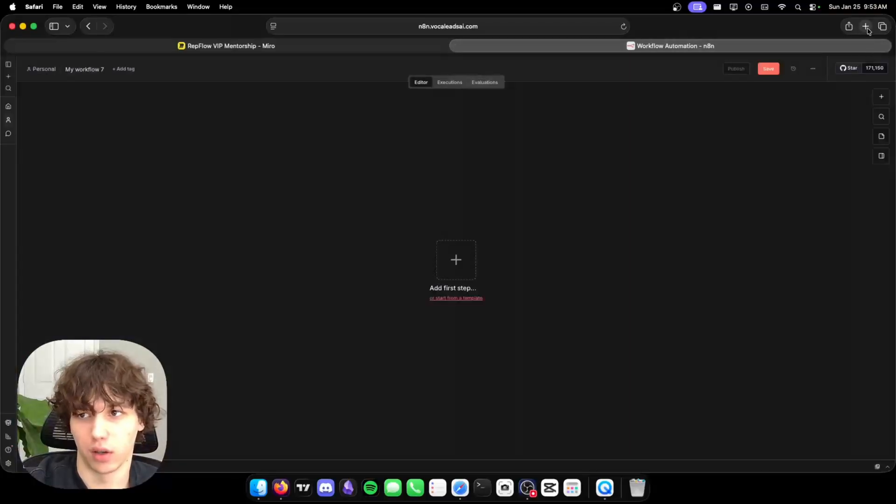
# Create a blank Single Prompt voice agent on retellai.com, then return to the new n8n workflow.
pyautogui.click(866, 26)
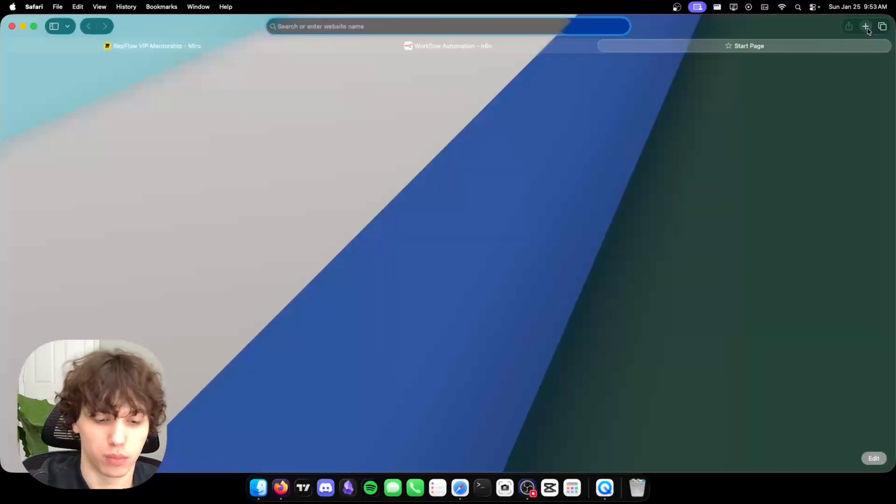
pyautogui.write('retellai.com')
pyautogui.press('Return')
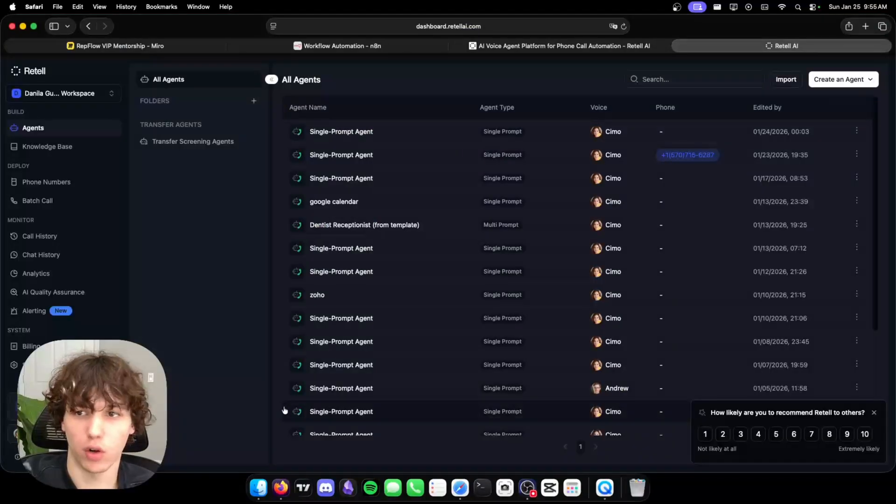
pyautogui.click(829, 82)
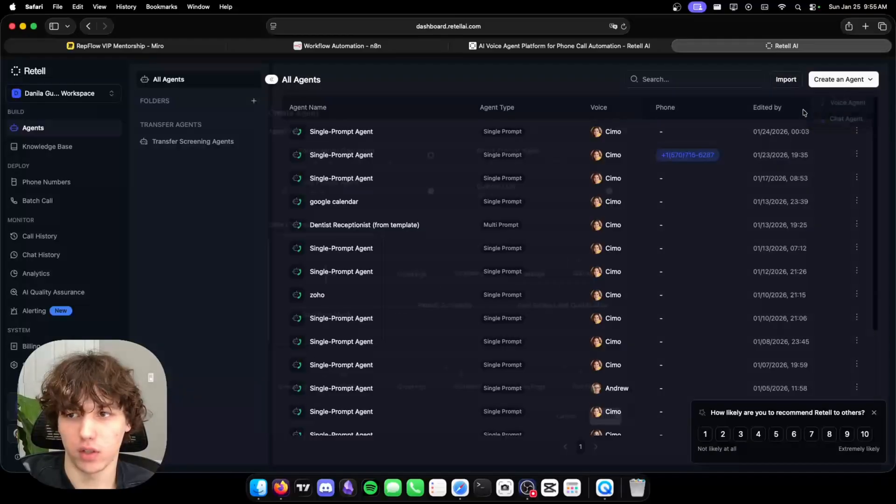
pyautogui.click(845, 101)
pyautogui.click(615, 176)
pyautogui.click(614, 396)
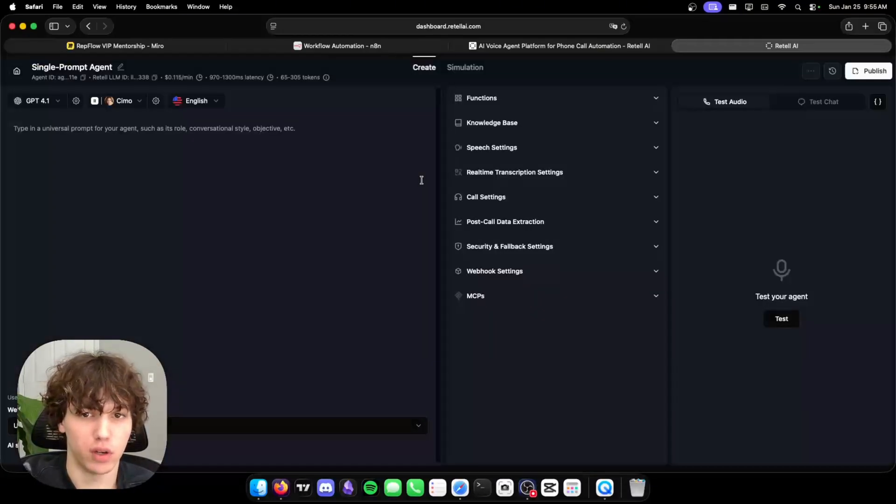
pyautogui.click(161, 197)
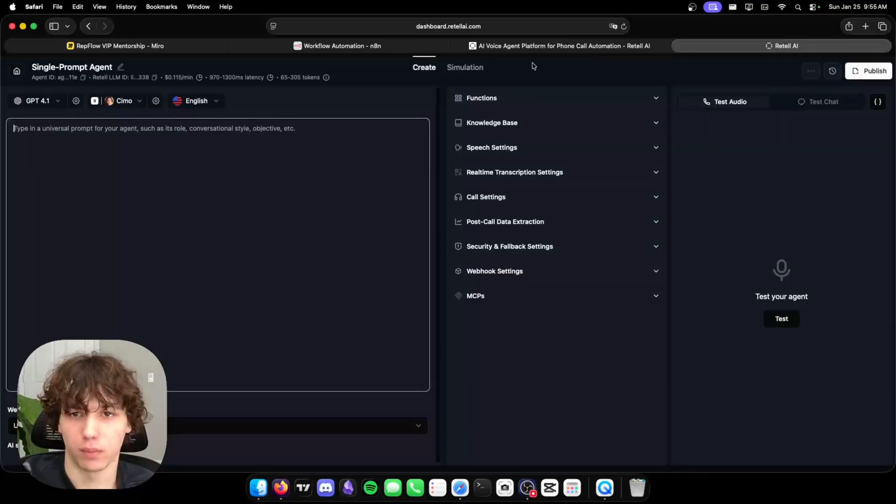
pyautogui.click(365, 46)
pyautogui.click(440, 251)
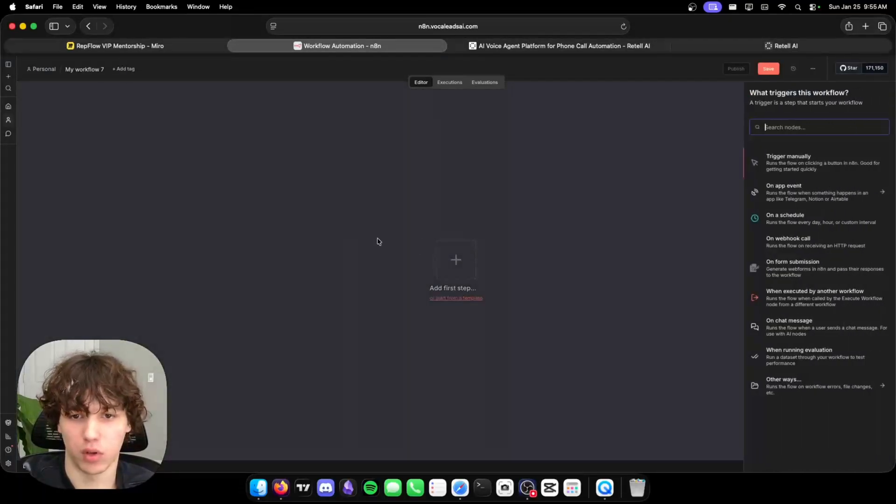
# Search for and add a Webhook trigger as the first node of 'My workflow 7'.
pyautogui.click(598, 173)
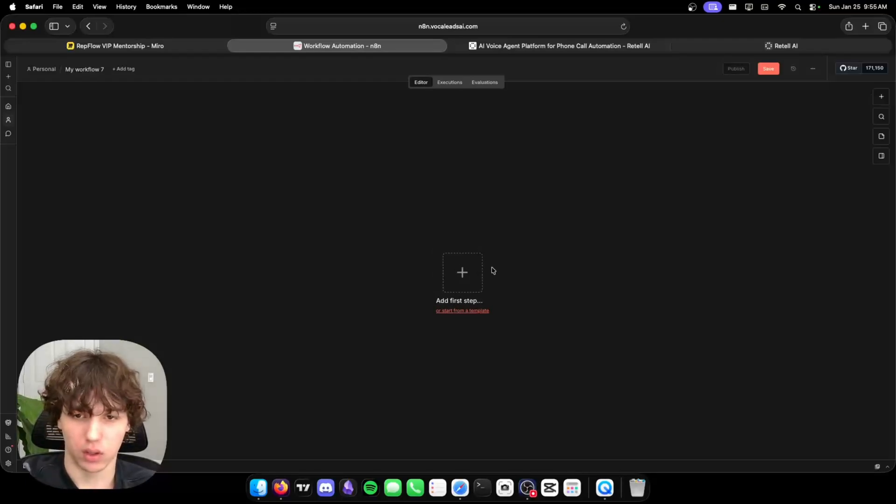
pyautogui.click(477, 277)
pyautogui.write('webhook')
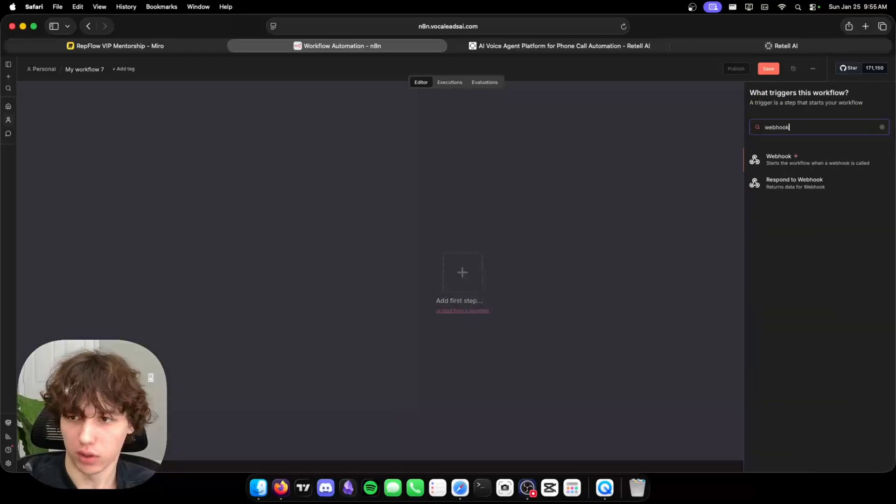
pyautogui.click(783, 159)
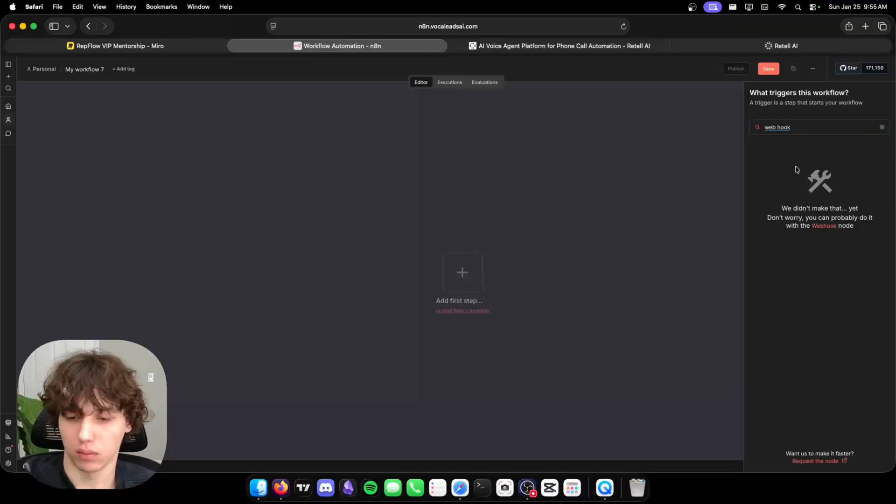
pyautogui.click(811, 127)
pyautogui.press('BackSpace')
pyautogui.press('BackSpace')
pyautogui.press('BackSpace')
pyautogui.press('BackSpace')
pyautogui.press('BackSpace')
pyautogui.press('BackSpace')
pyautogui.write('h')
pyautogui.press('BackSpace')
pyautogui.write('bho')
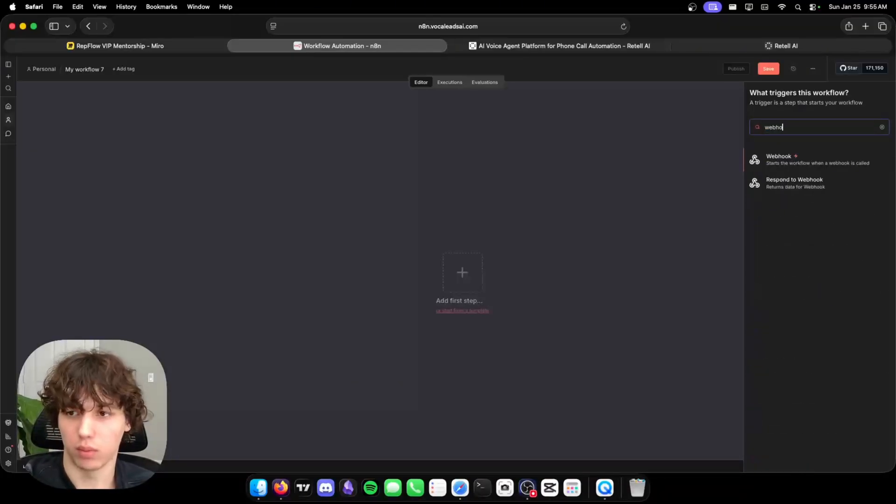
pyautogui.click(847, 162)
pyautogui.click(847, 162)
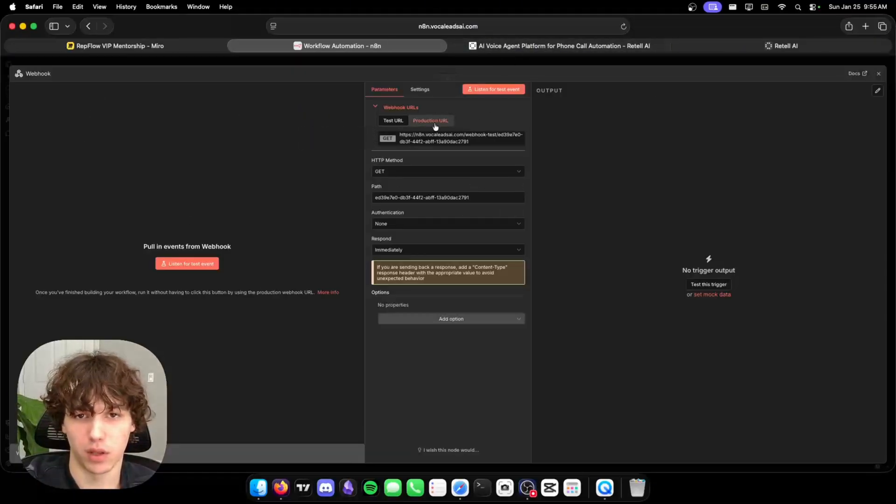
pyautogui.press('Escape')
# Listen for a test call, copy the production webhook URL, and dismiss the publish prompt.
pyautogui.click(404, 269)
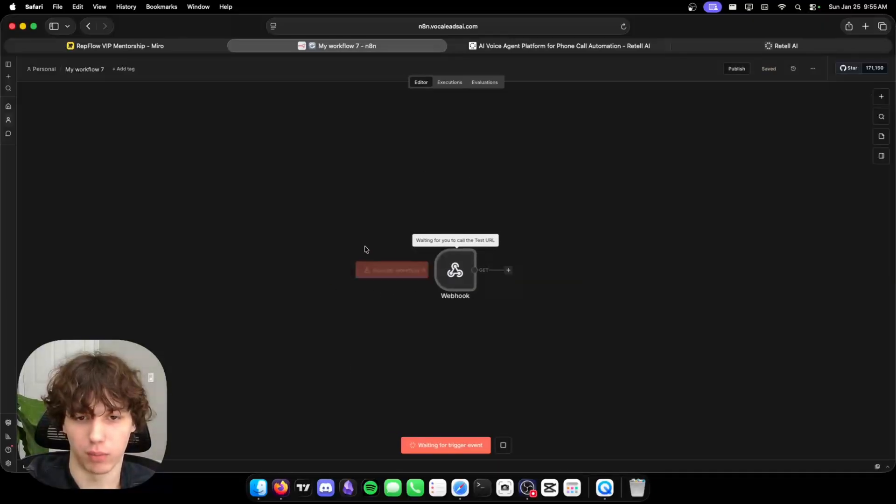
pyautogui.doubleClick(441, 282)
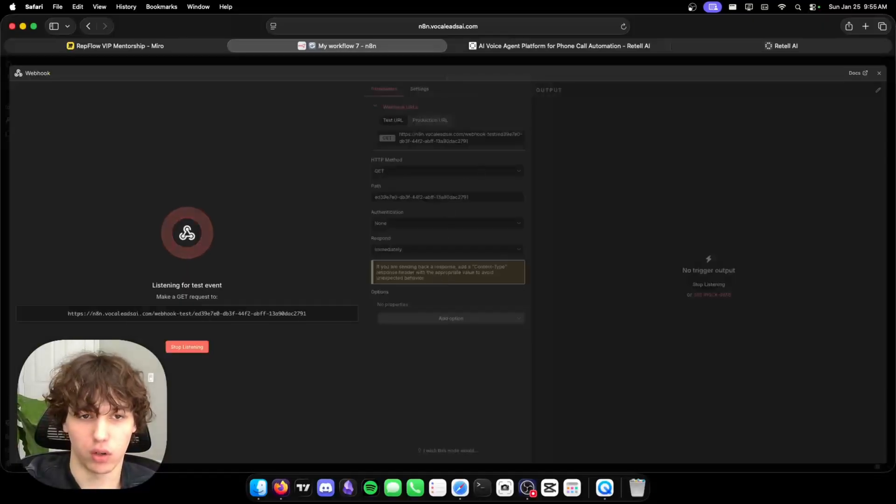
pyautogui.click(431, 120)
pyautogui.click(429, 138)
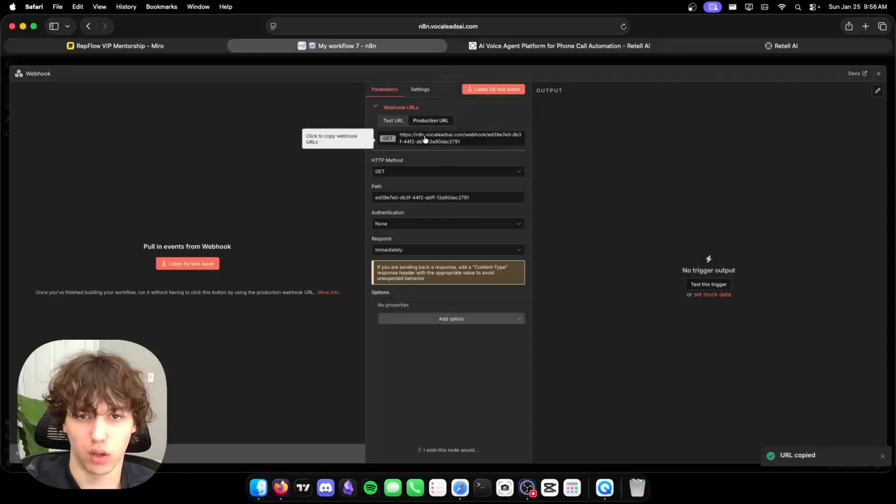
pyautogui.click(624, 63)
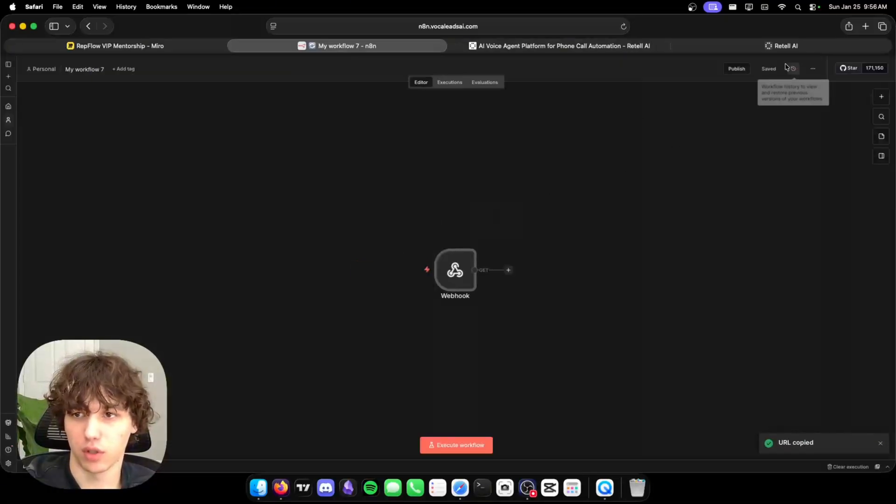
pyautogui.click(736, 70)
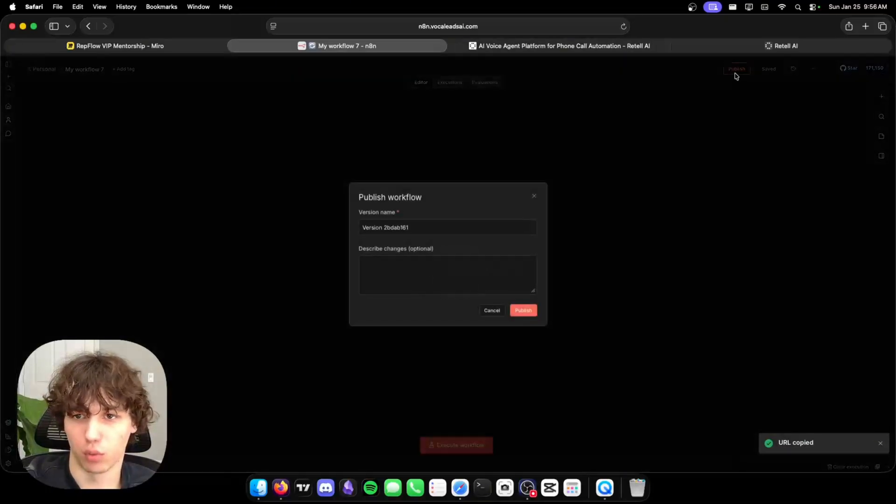
pyautogui.click(534, 200)
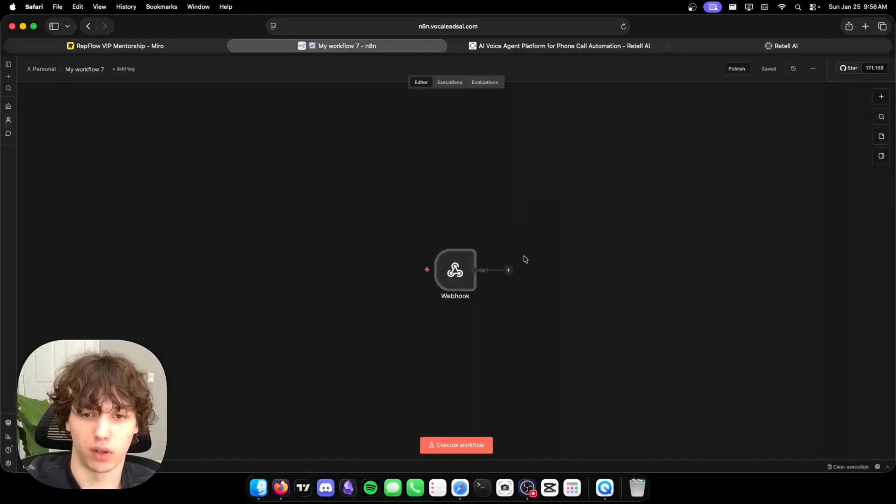
# Copy the Webhook node's test URL and go to the Retell AI tab.
pyautogui.moveTo(461, 243)
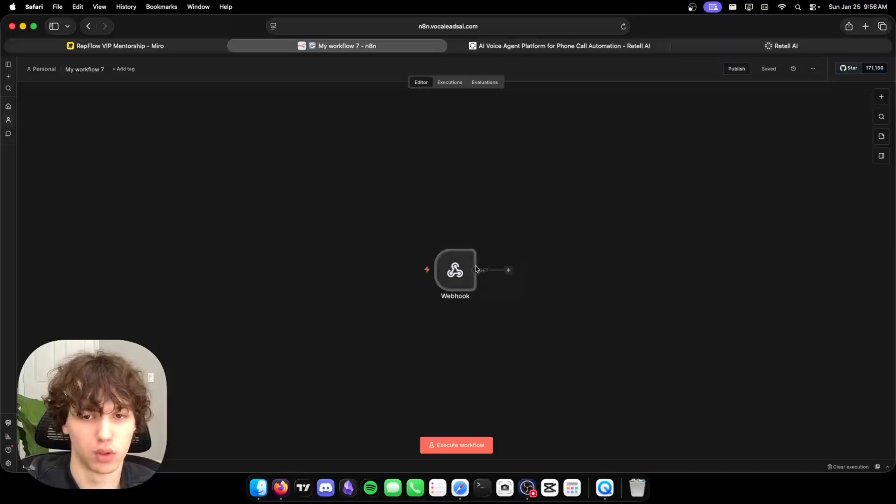
pyautogui.doubleClick(460, 288)
pyautogui.click(417, 138)
pyautogui.click(581, 59)
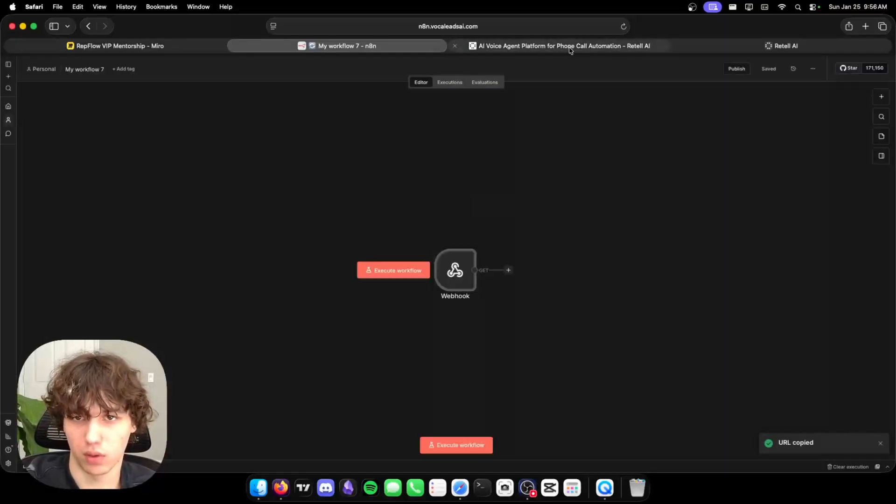
pyautogui.click(570, 47)
# Paste the n8n test webhook URL into Retell's Agent Level Webhook URL field.
pyautogui.press('super+w')
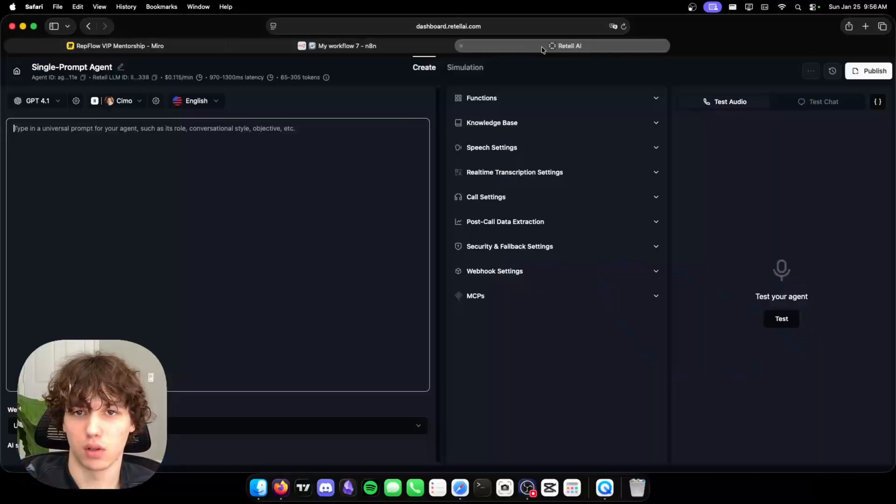
pyautogui.click(508, 269)
pyautogui.click(500, 329)
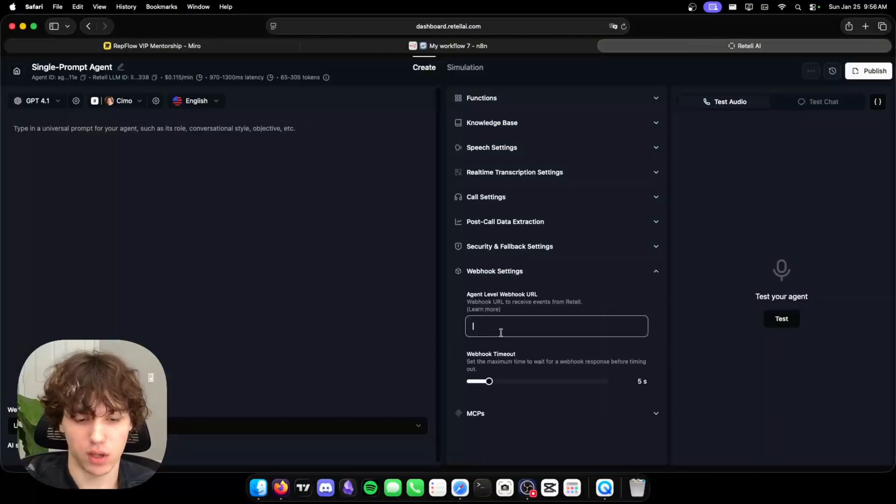
pyautogui.press('super+v')
pyautogui.click(221, 276)
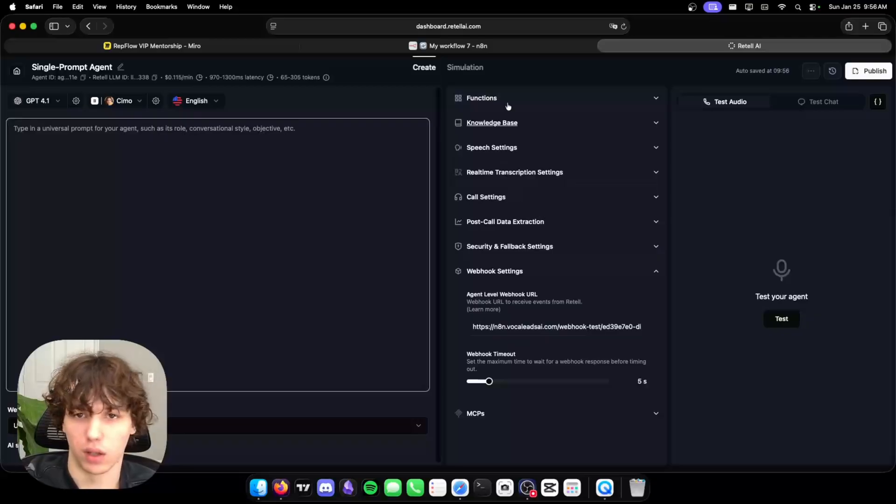
# Open Google Gemini in a new browser tab.
pyautogui.click(865, 26)
pyautogui.write('g')
pyautogui.press('Return')
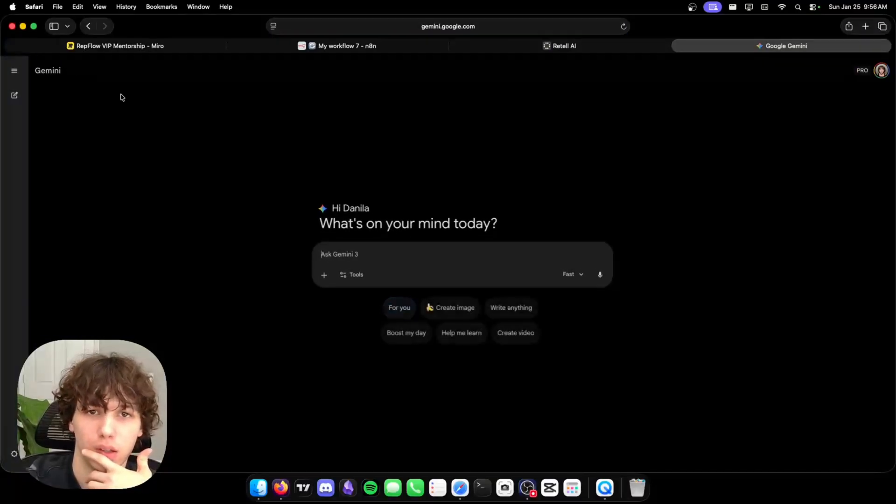
# Close the Google Gemini tab to get back to the Retell AI Single-Prompt Agent.
pyautogui.click(681, 46)
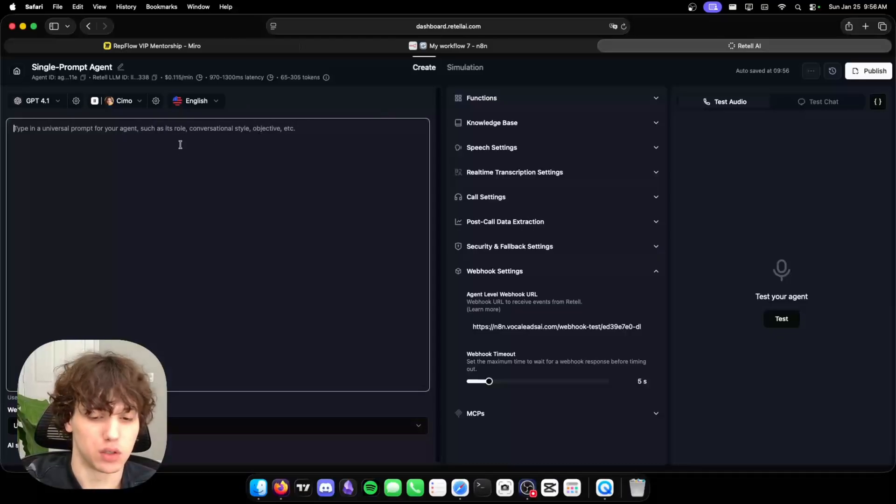
# Write prompt lines collecting the client's name and desired slot into {{client_name}} and {{appointment_slot}}.
pyautogui.write('H')
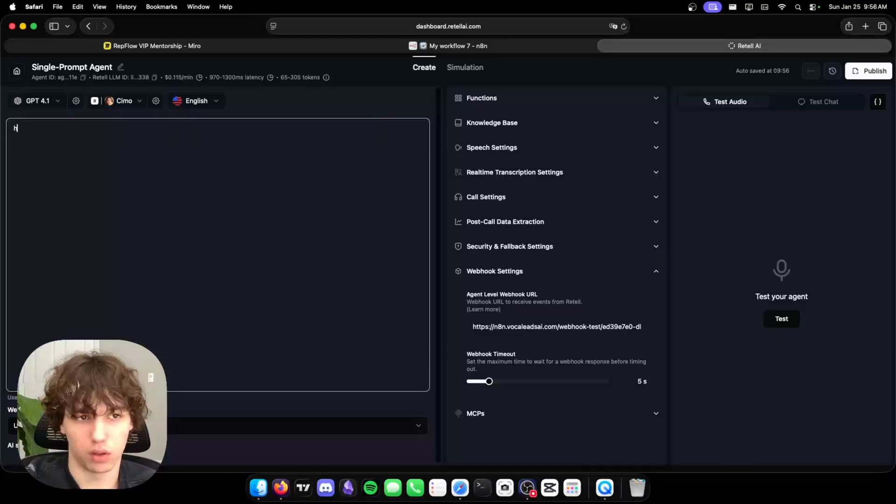
pyautogui.write('i, f')
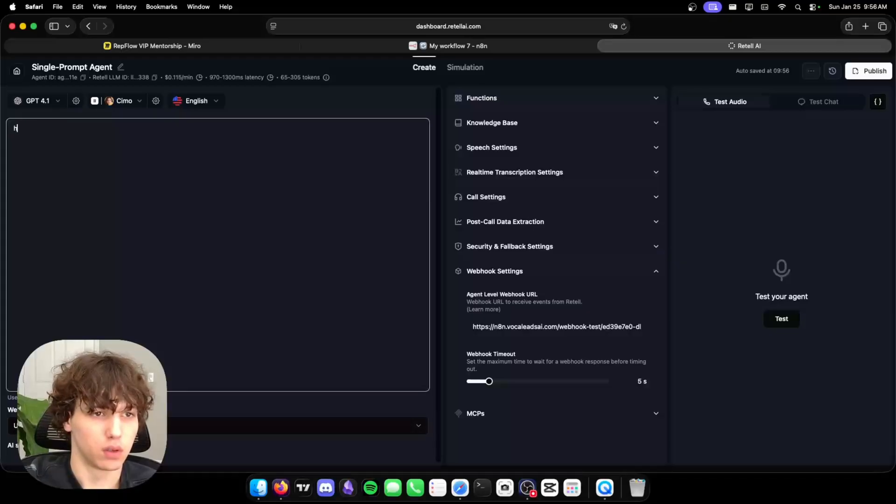
pyautogui.write("irst ask for the client'sname")
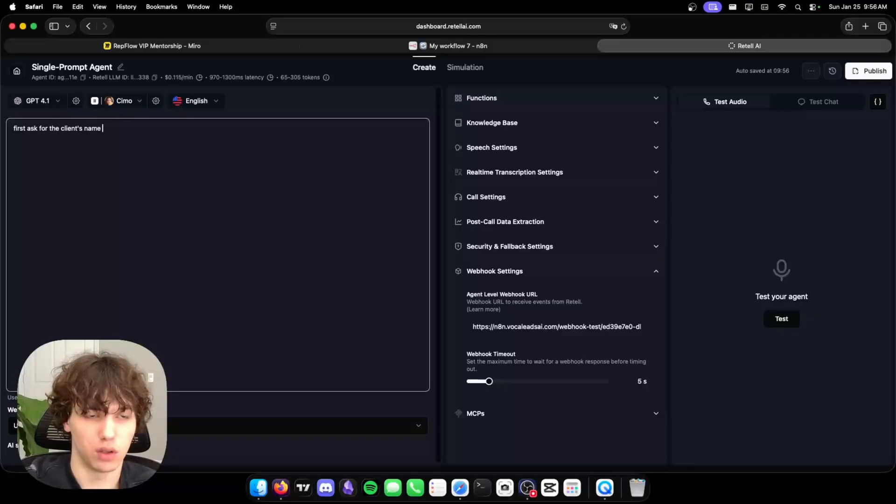
pyautogui.write(', store it in {{client_na')
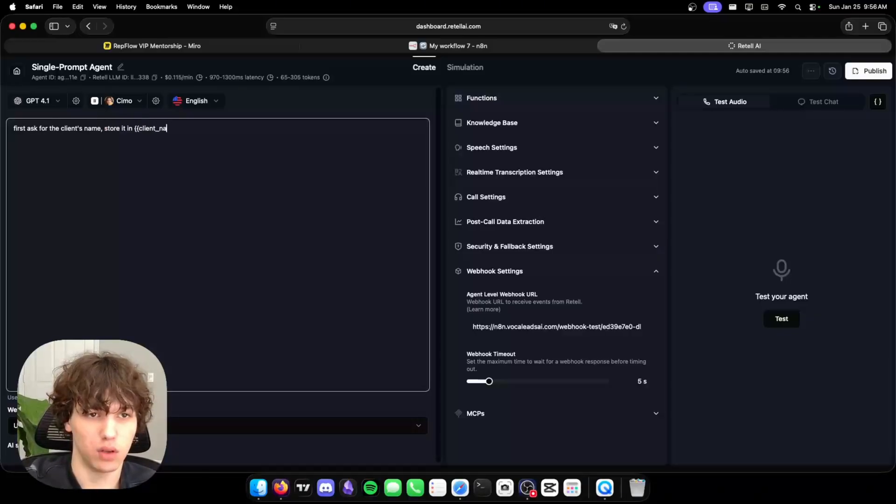
pyautogui.write('then tell them ')
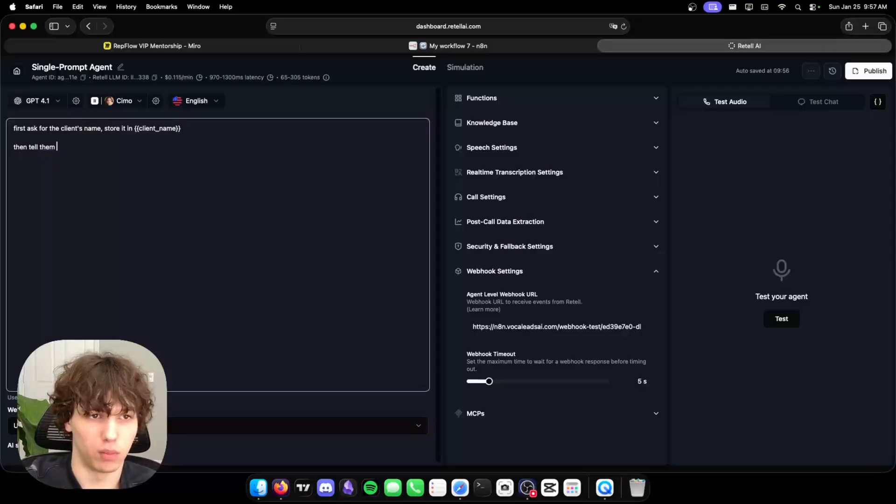
pyautogui.write('all the ')
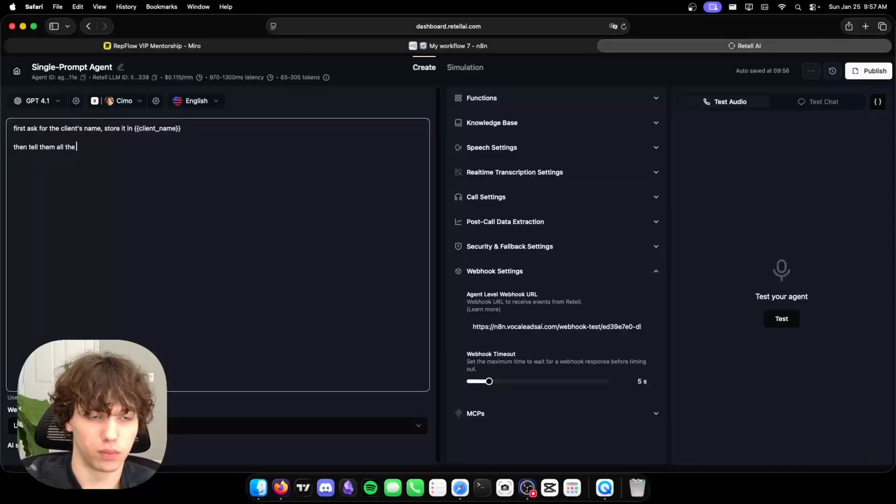
pyautogui.write('dppo')
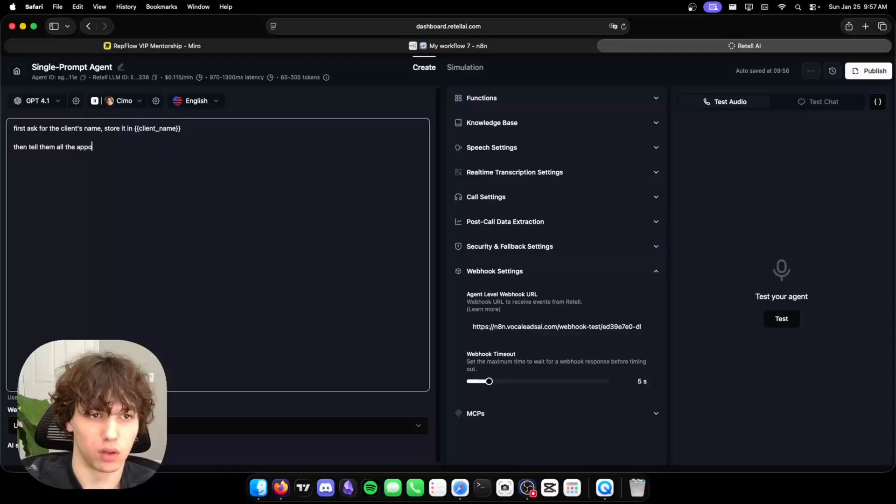
pyautogui.write('intment slots that ')
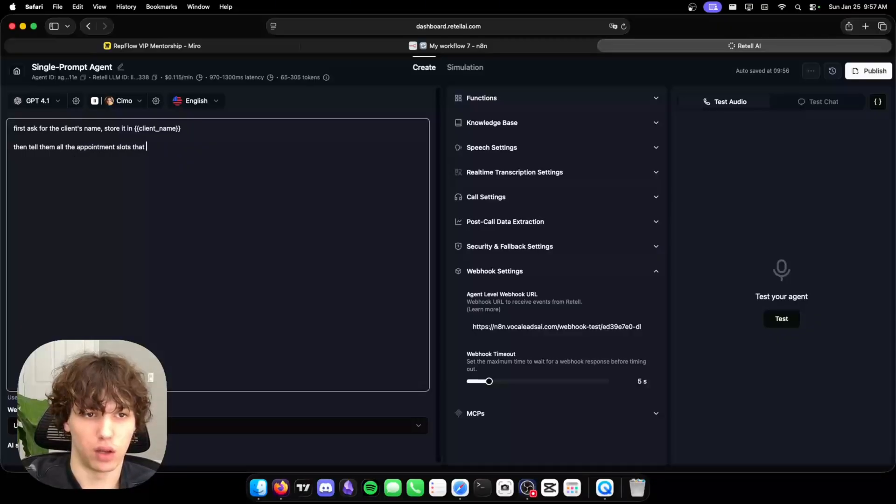
pyautogui.write('have been booked.')
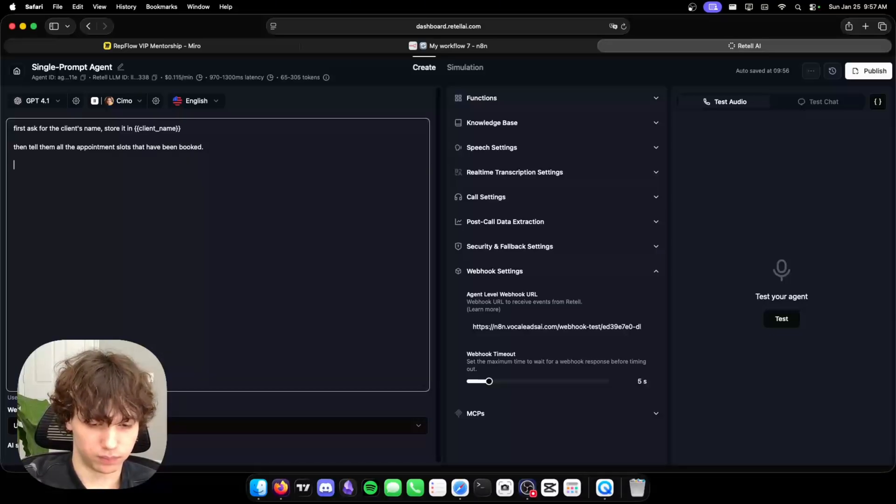
pyautogui.press('BackSpace')
pyautogui.press('BackSpace')
pyautogui.write('then, ask them to book an ap')
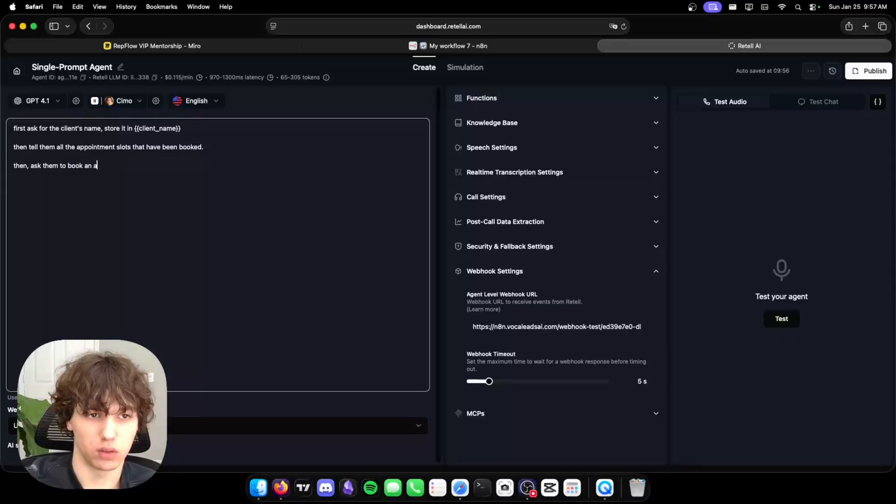
pyautogui.press('BackSpace')
pyautogui.write('the')
pyautogui.write('ir desired appointment slot and ds')
pyautogui.press('BackSpace')
pyautogui.press('BackSpace')
pyautogui.write('store it')
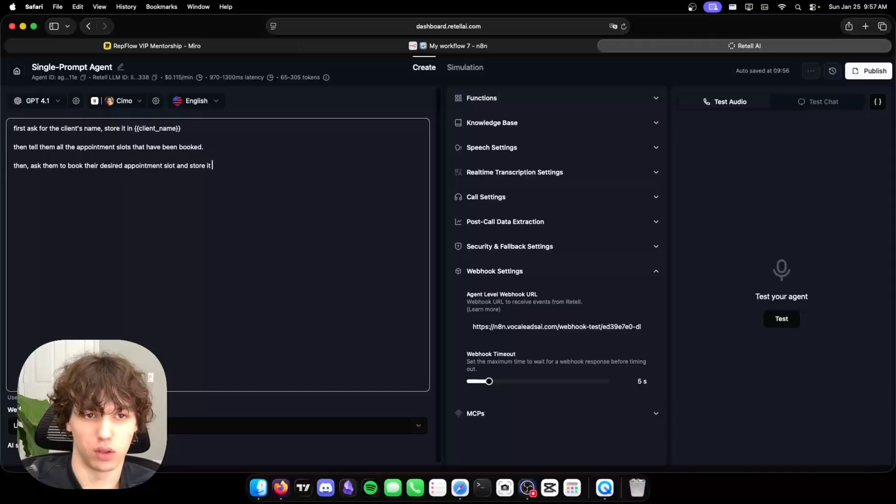
pyautogui.write(' in {{app')
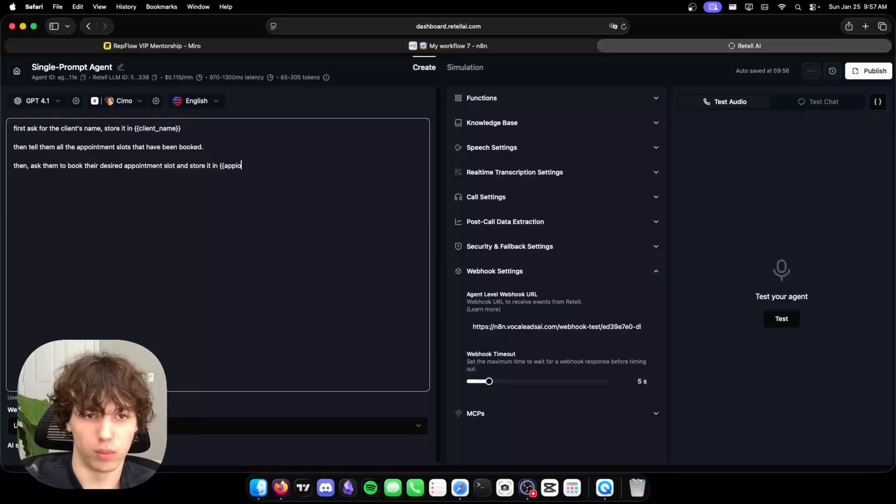
pyautogui.write('ointment_slot')
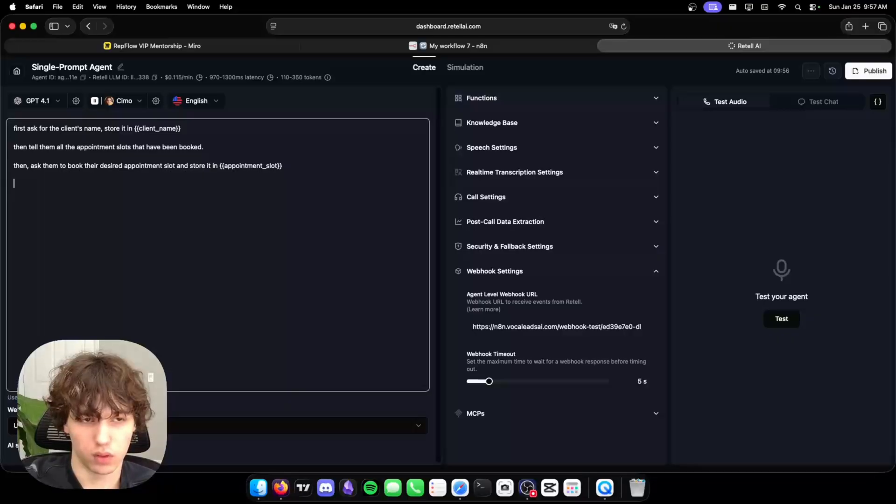
# Add the rule forbidding bookings before {{todays_date_time}}, with a January 25 example offering tomorrow instead.
pyautogui.write('this is todays date and time: {{')
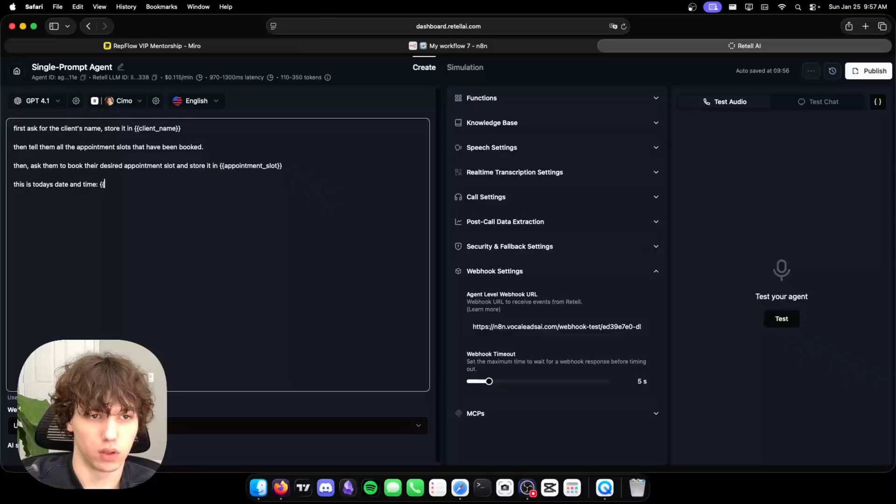
pyautogui.write('todays_date_time}}. the client is not allowed to book an appointment that is prior to the cur')
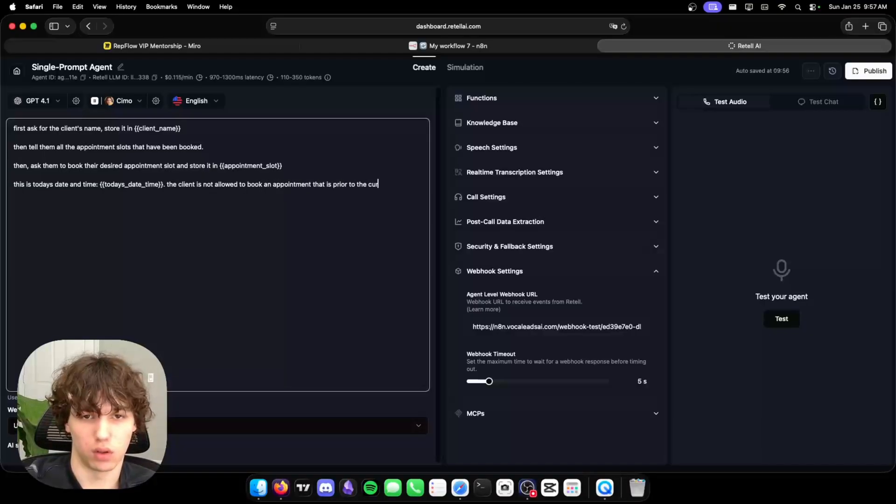
pyautogui.write('renbt date and time')
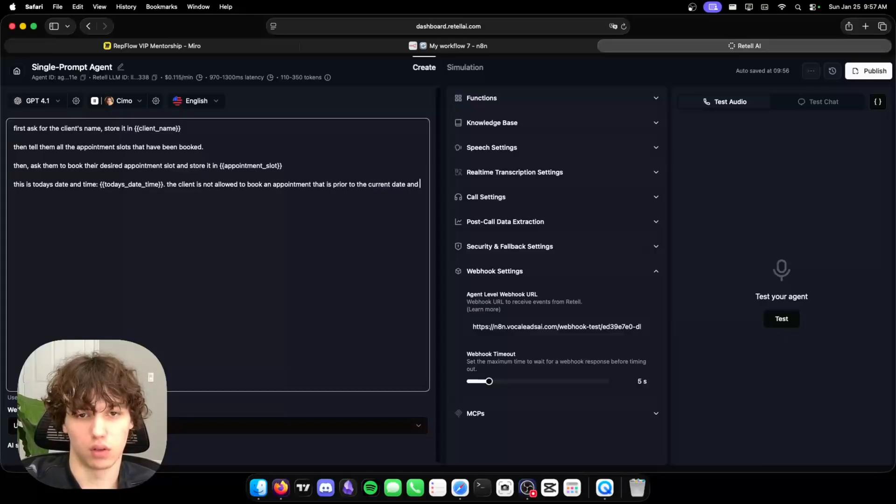
pyautogui.write('. for example, if its')
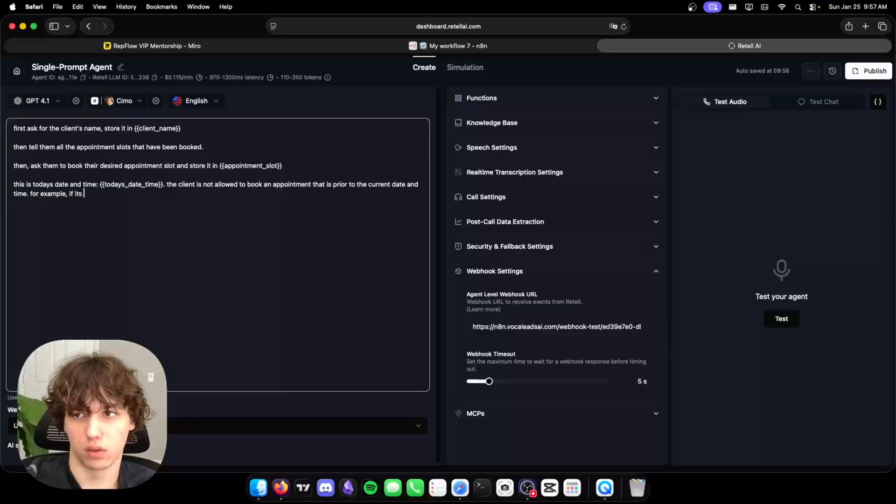
pyautogui.write(' january 2')
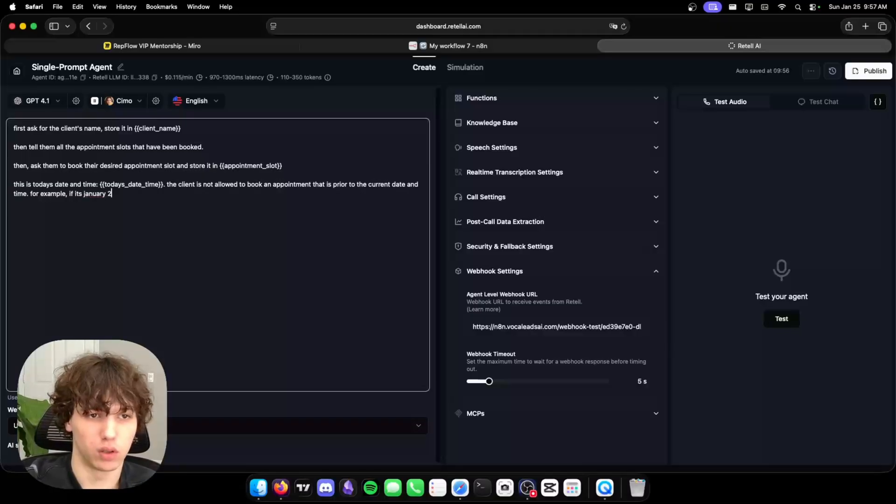
pyautogui.write('5 at 10am')
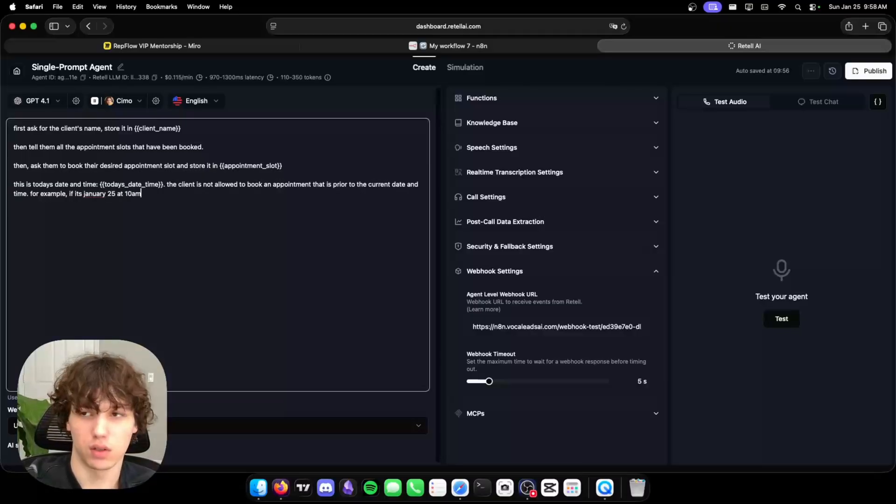
pyautogui.write(', the client ')
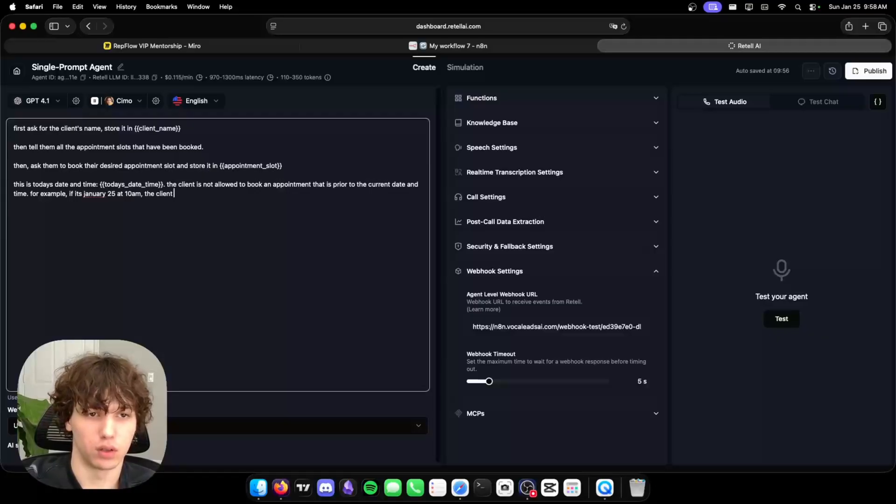
pyautogui.write('cannot book for')
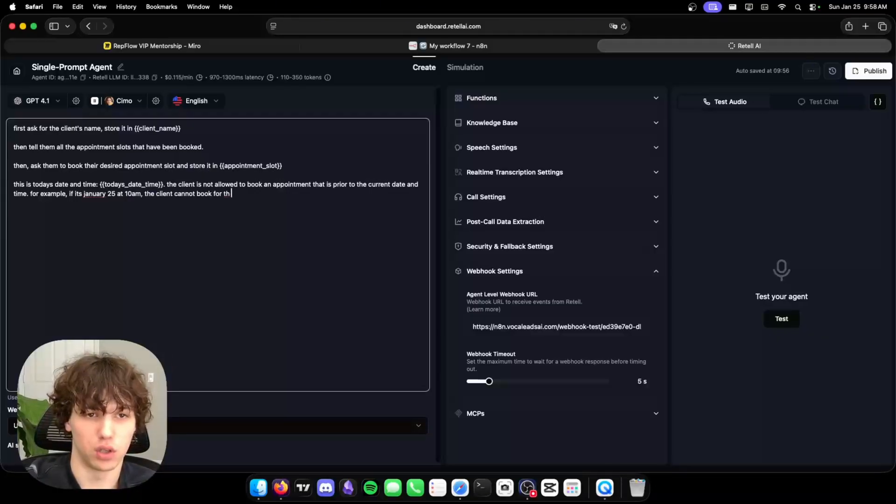
pyautogui.write(' th')
pyautogui.press('BackSpace')
pyautogui.press('BackSpace')
pyautogui.write('january')
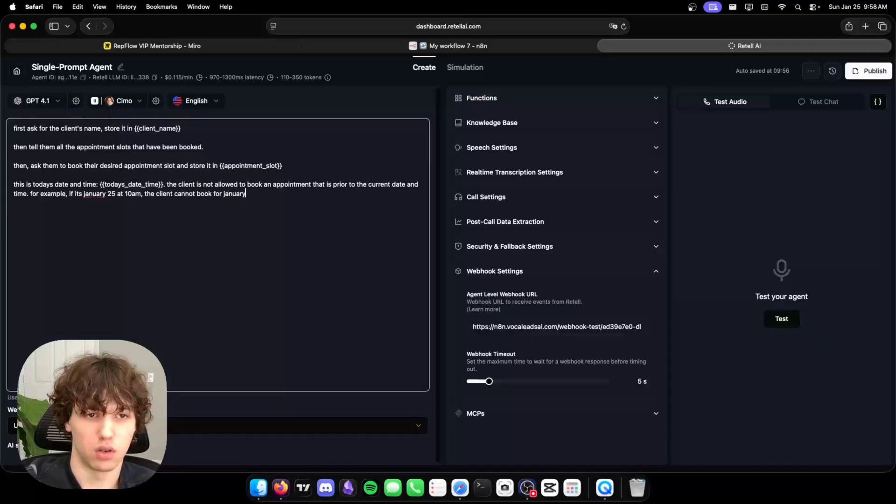
pyautogui.write(' 25 at 9am b')
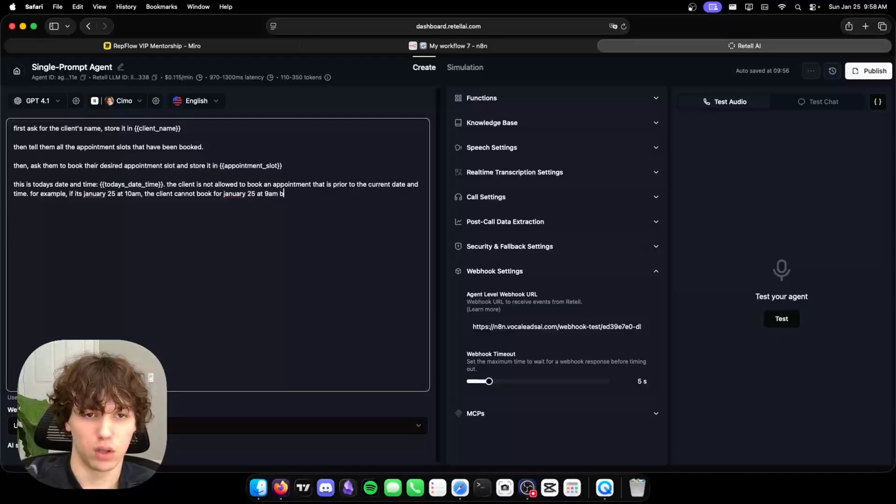
pyautogui.write('ecause , instead ')
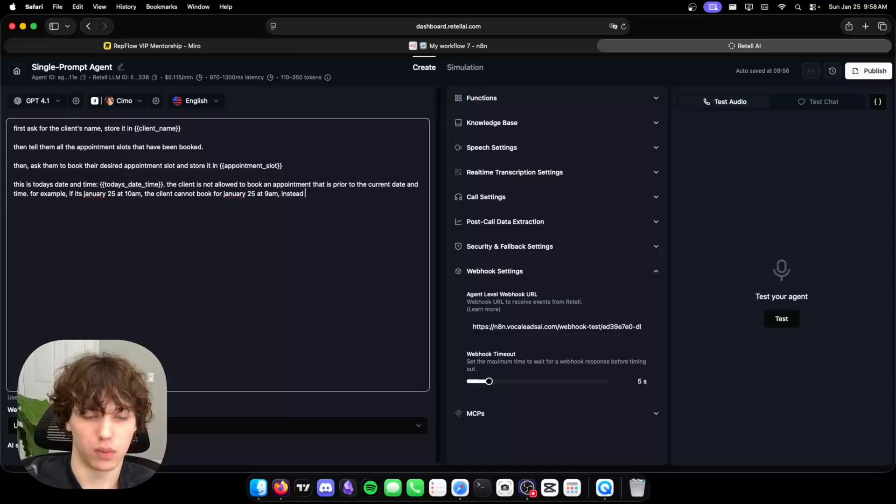
pyautogui.write('ask them if they would like to book for tomorrow')
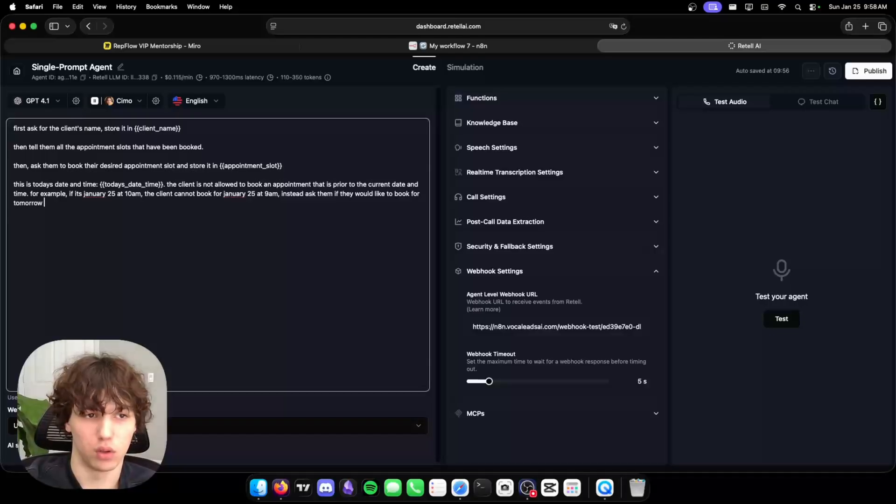
pyautogui.write('or the day after')
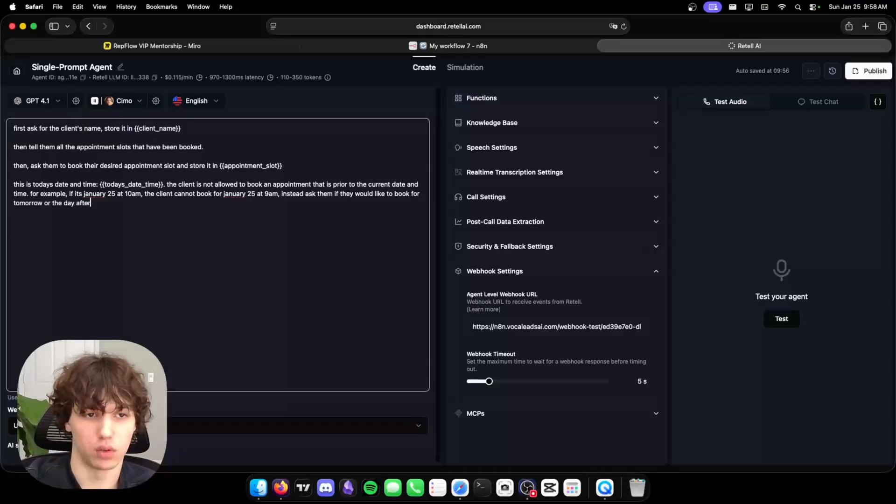
pyautogui.write(' at 9am.')
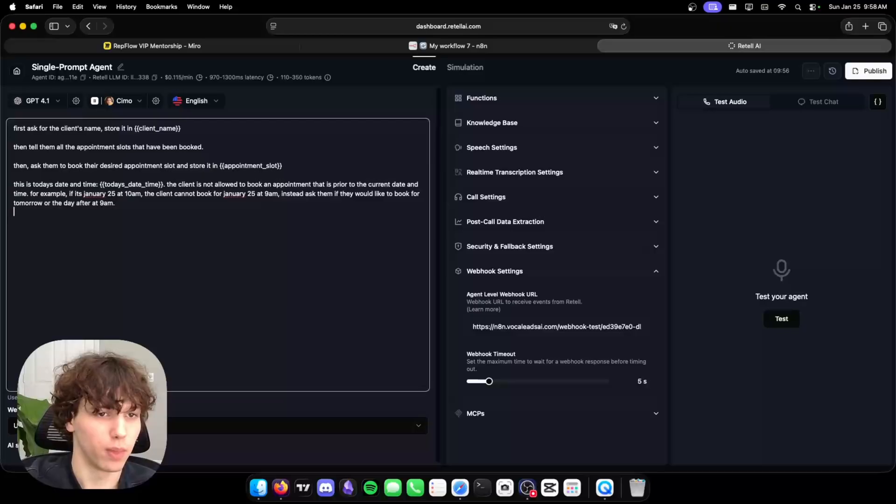
pyautogui.write('do')
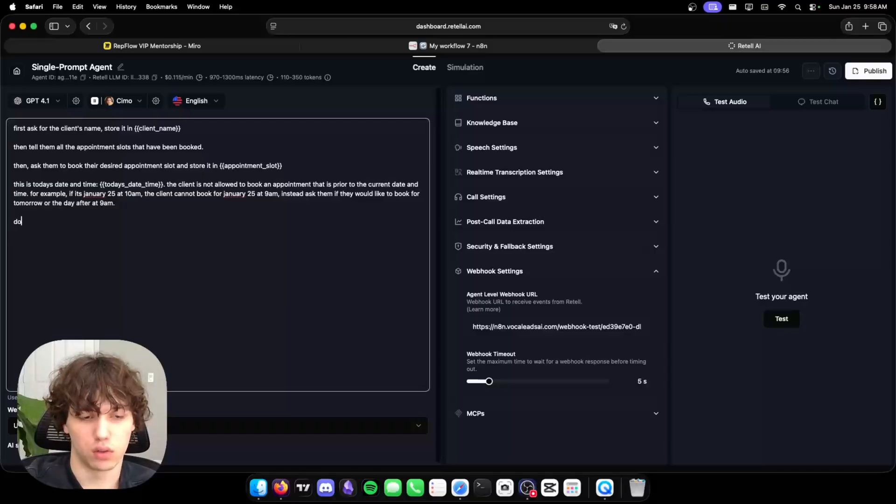
pyautogui.write(' not mention any of the dynamic')
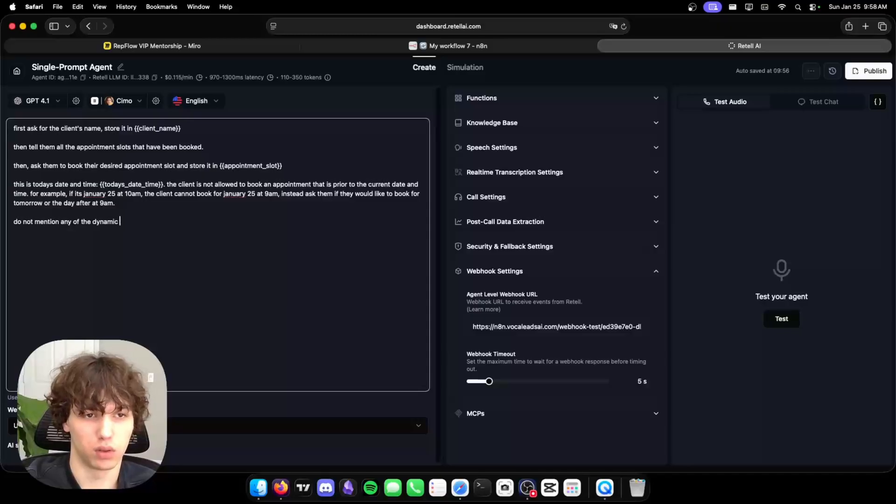
pyautogui.write(' variables.')
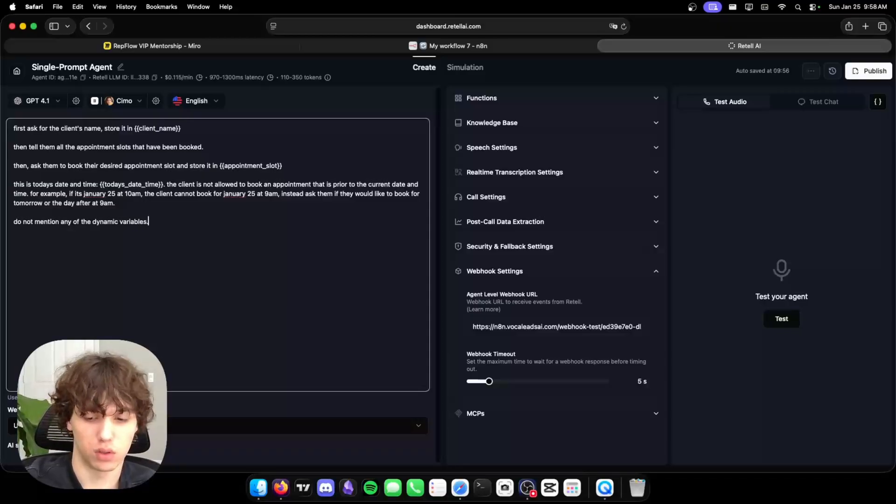
# Insert 'this is all the appointment slots that are currently taken: {{slots_taken}}' above the final rule.
pyautogui.press('Return')
pyautogui.press('Return')
pyautogui.press('Up')
pyautogui.write('this is all the slots ')
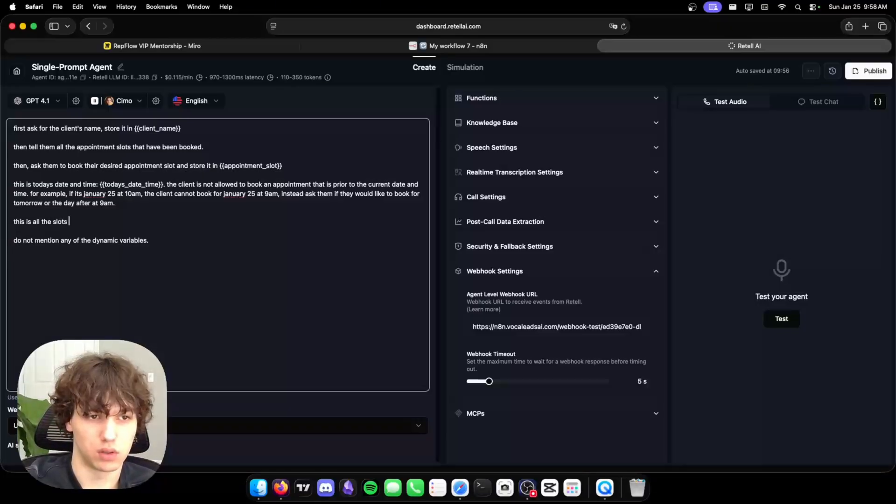
pyautogui.write('that are currently')
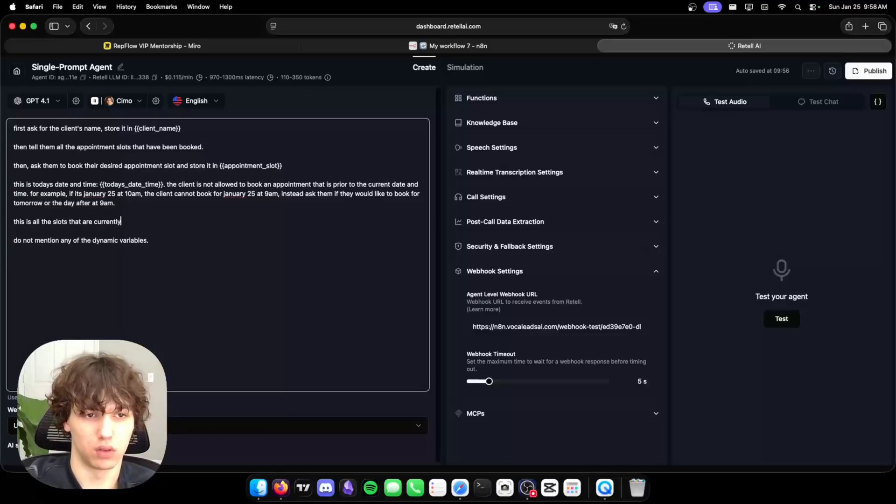
pyautogui.write(' taken: {{slots_taken')
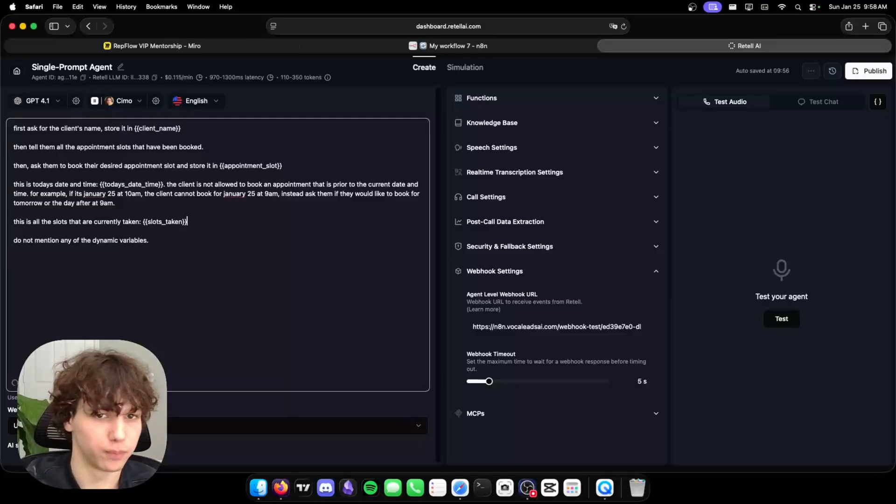
pyautogui.click(53, 219)
pyautogui.write('appo')
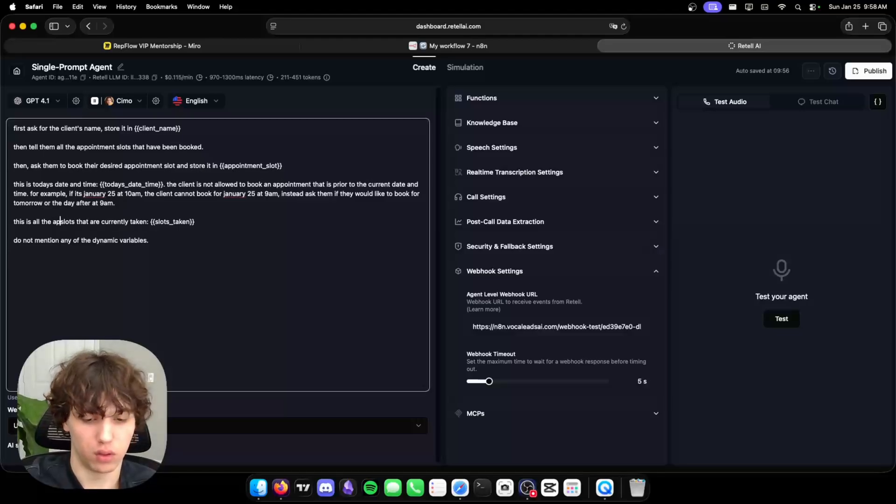
pyautogui.write('intment')
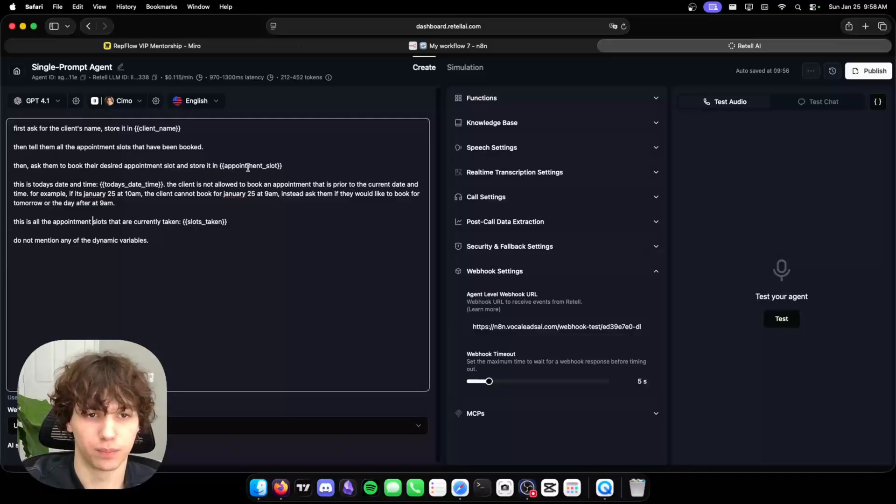
pyautogui.moveTo(212, 166); pyautogui.dragTo(308, 165)
pyautogui.click(308, 166)
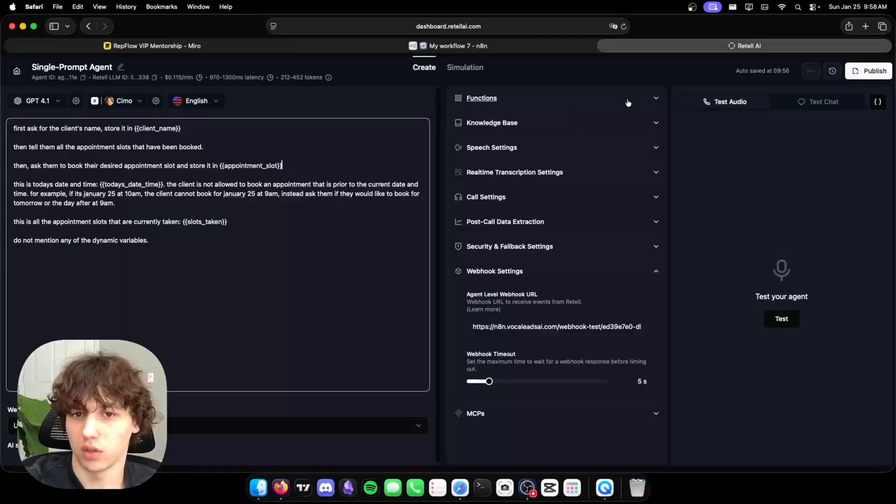
# Set the n8n workflow listening and place a first Retell test call, allowing the microphone, then end it.
pyautogui.click(533, 49)
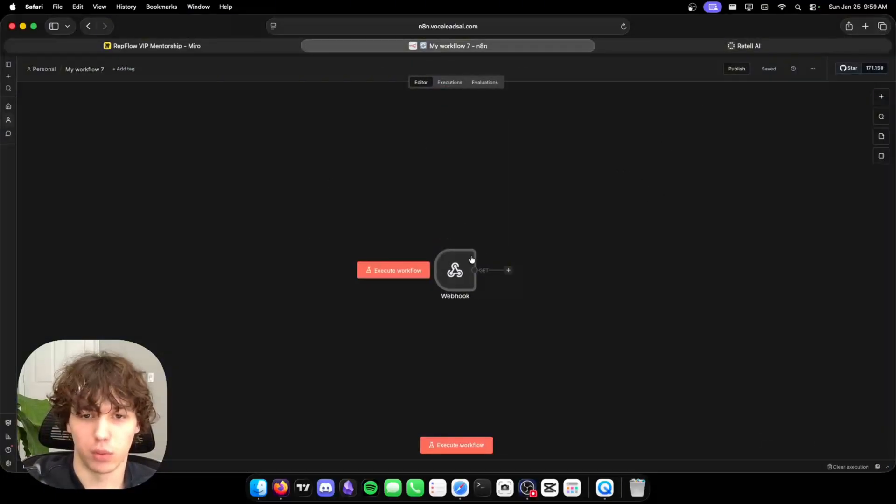
pyautogui.click(392, 275)
pyautogui.click(694, 48)
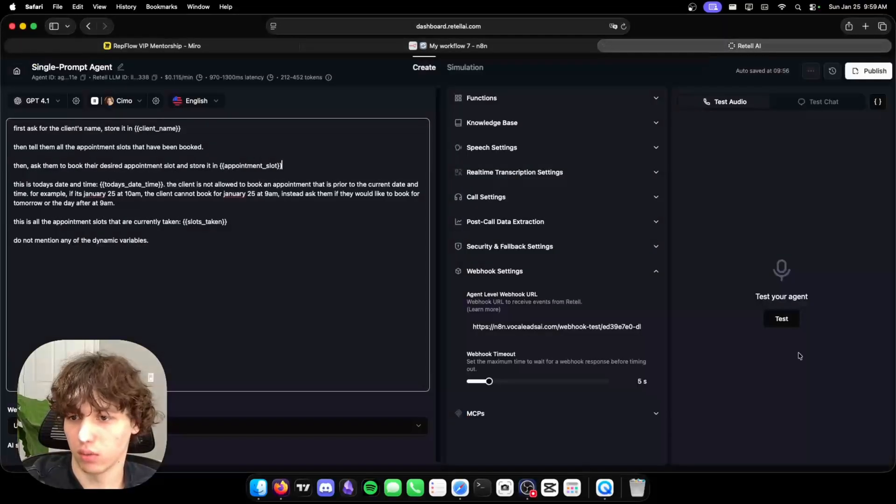
pyautogui.click(792, 322)
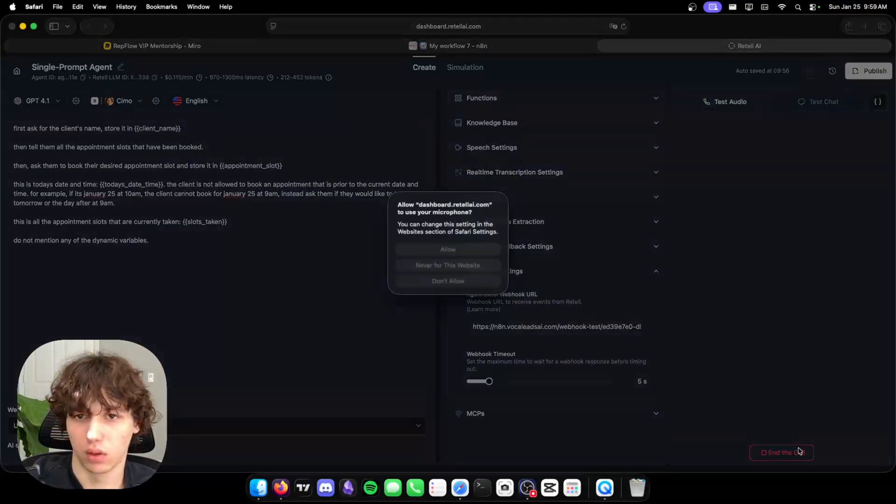
pyautogui.click(489, 252)
pyautogui.click(789, 453)
pyautogui.click(551, 46)
# Place a second Retell test call while checking n8n, then end the call.
pyautogui.click(689, 47)
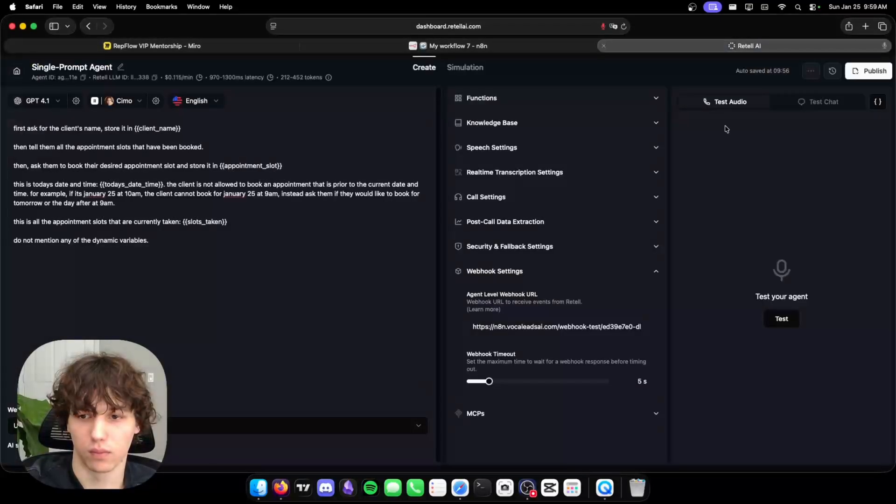
pyautogui.click(789, 323)
pyautogui.click(466, 45)
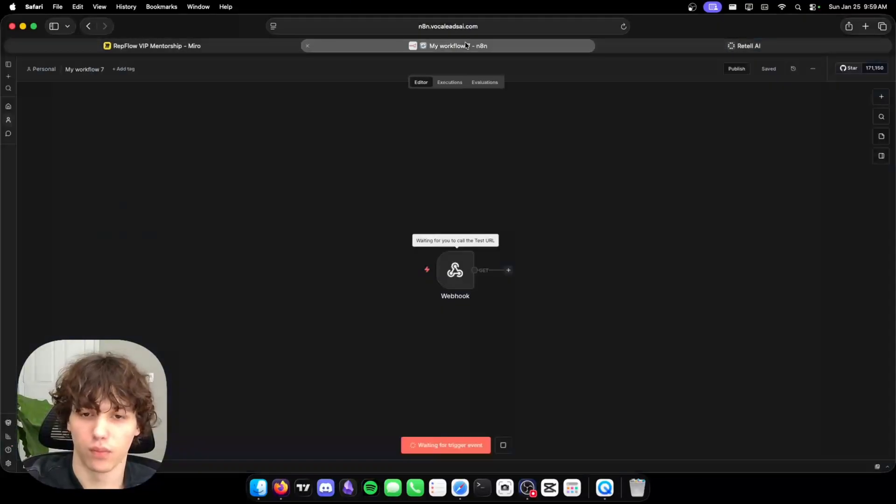
pyautogui.click(652, 47)
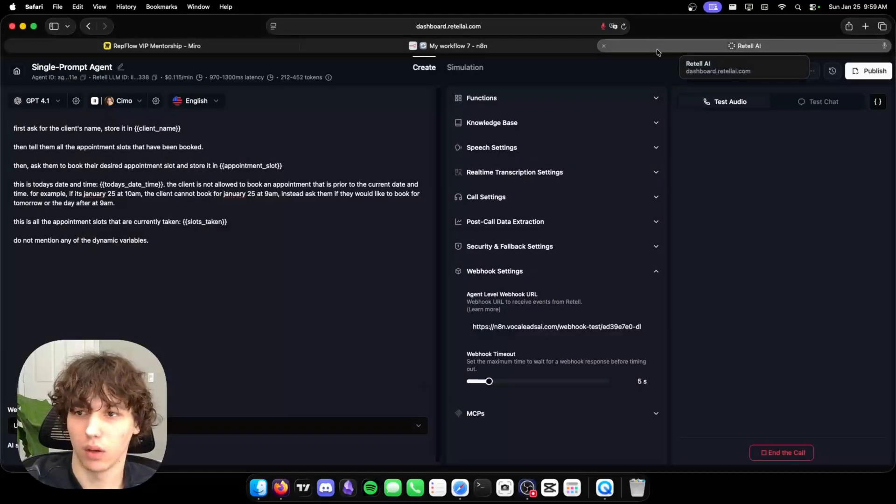
pyautogui.click(558, 46)
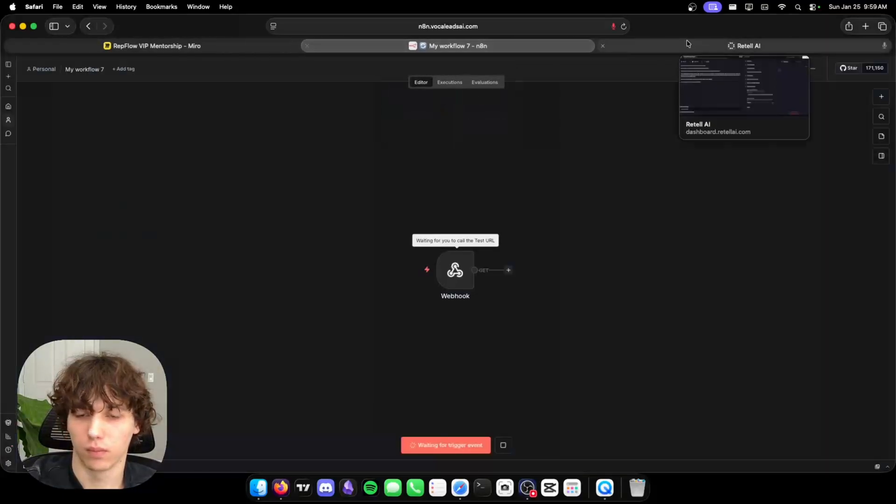
pyautogui.click(698, 45)
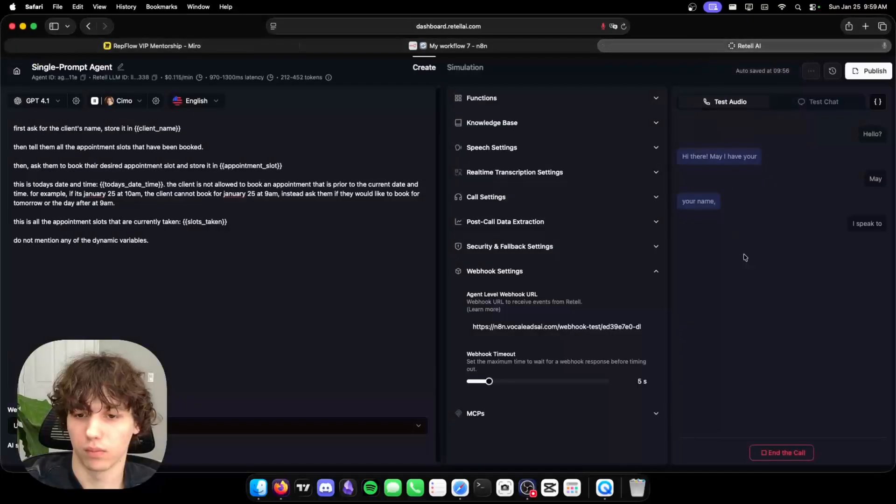
pyautogui.click(794, 459)
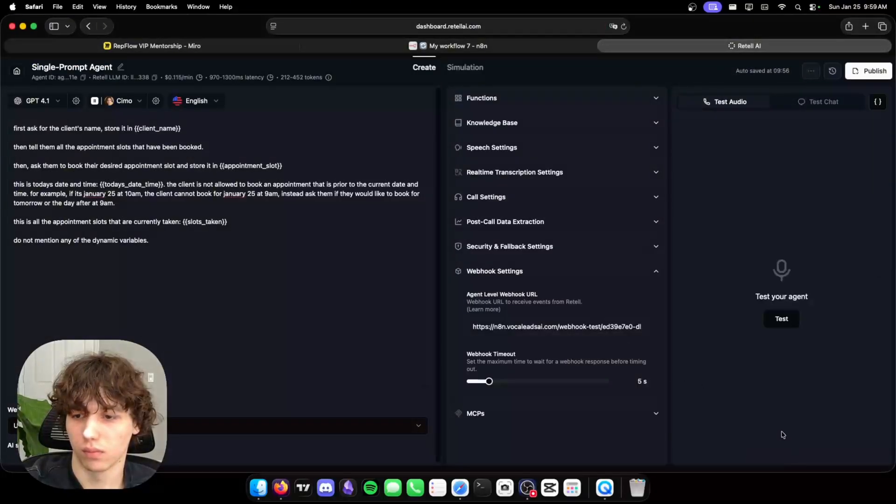
pyautogui.click(525, 46)
pyautogui.scroll(3, 443, 280)
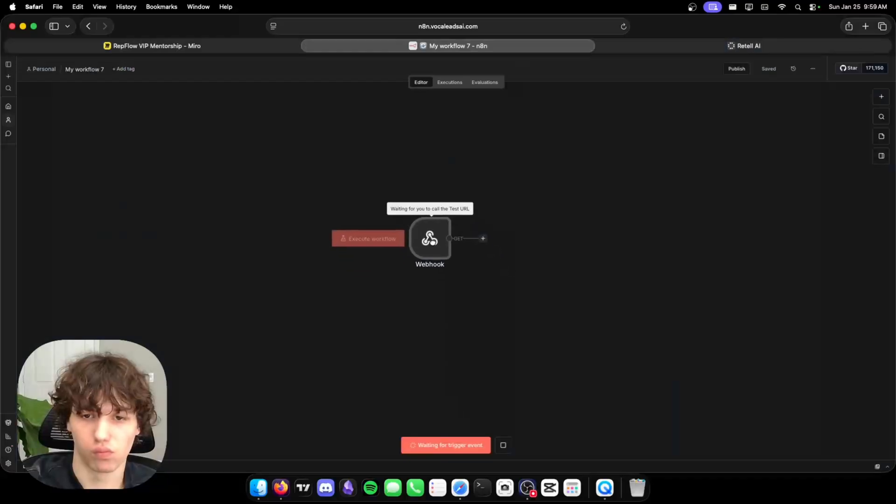
# Set the Webhook node's HTTP method to POST and start listening for a test event.
pyautogui.doubleClick(421, 232)
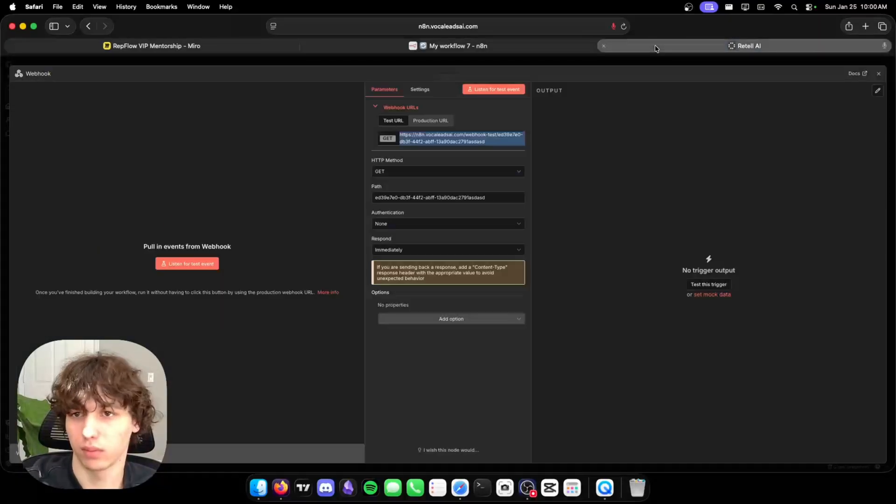
pyautogui.click(744, 46)
pyautogui.click(448, 46)
pyautogui.click(462, 172)
pyautogui.click(387, 245)
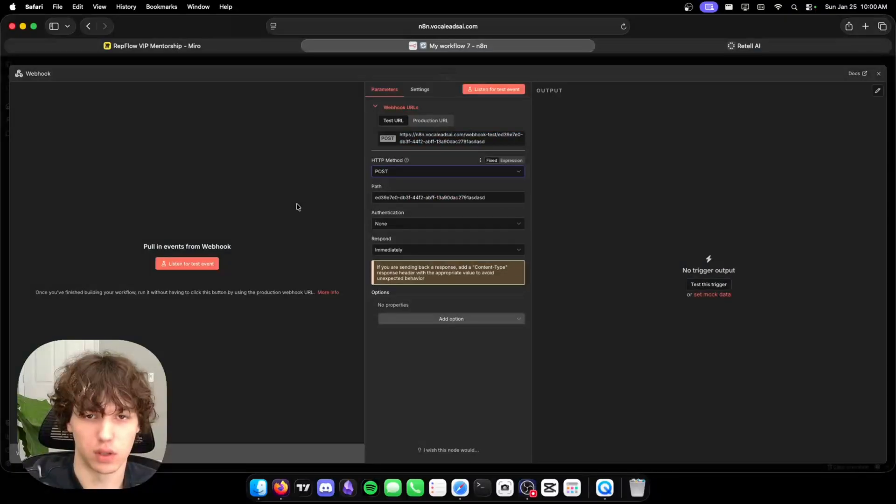
pyautogui.click(187, 264)
# Run a Retell test call, end it, and pin the captured call_started data on the Webhook output.
pyautogui.click(744, 46)
pyautogui.click(782, 319)
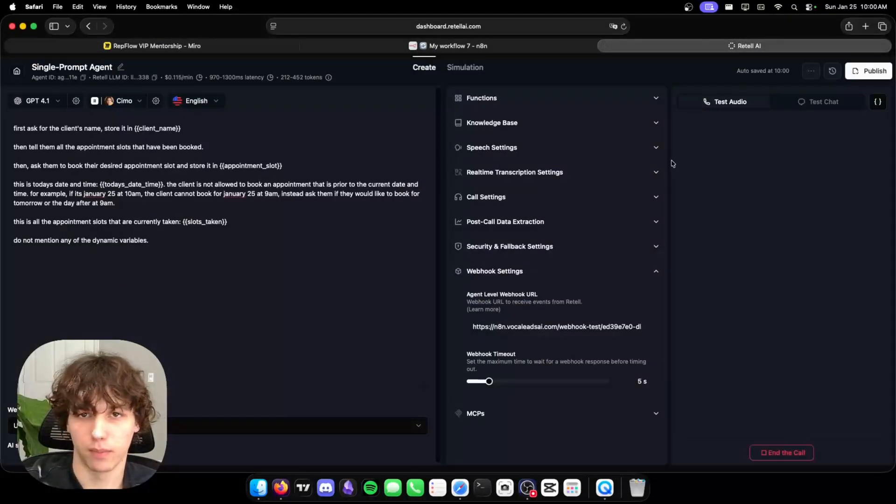
pyautogui.click(519, 47)
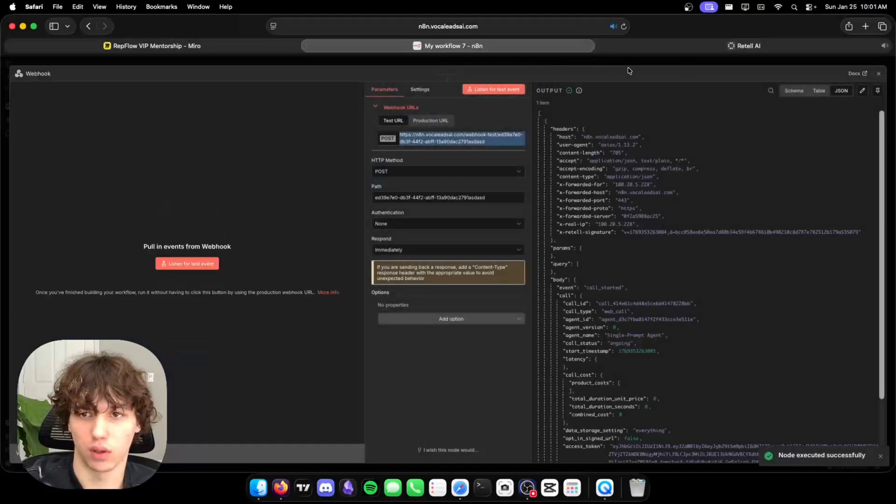
pyautogui.click(747, 46)
pyautogui.click(791, 462)
pyautogui.click(479, 46)
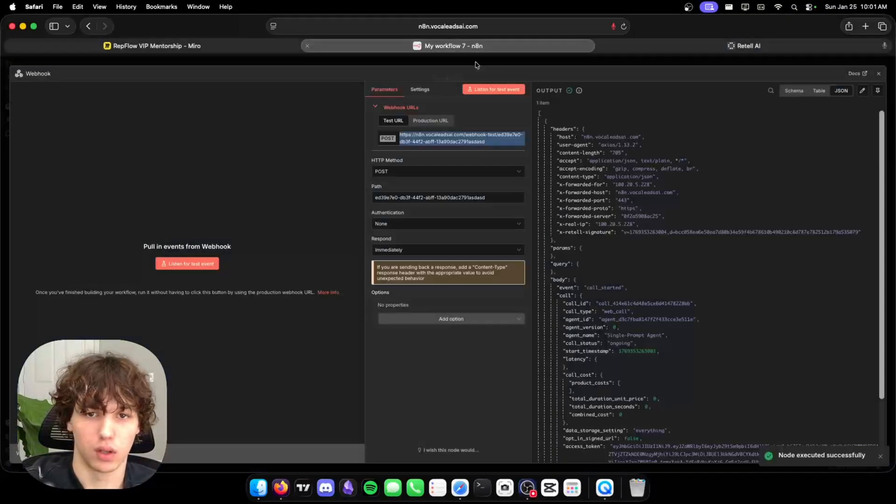
pyautogui.click(878, 91)
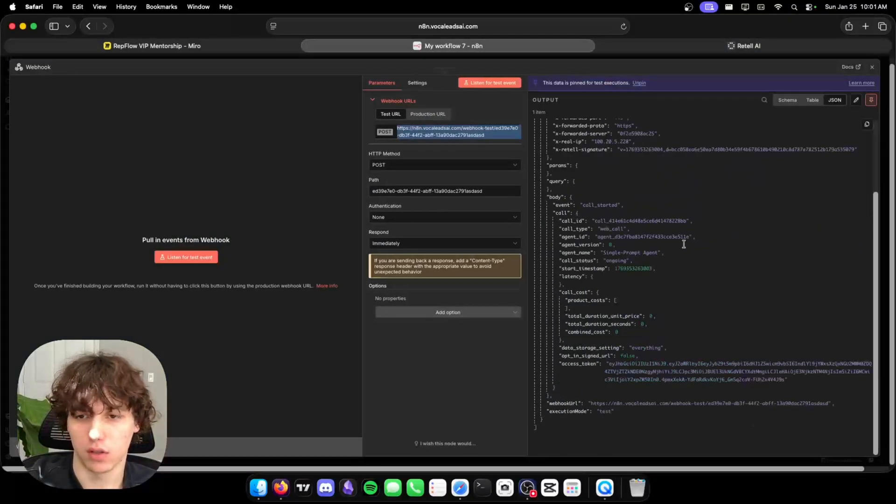
pyautogui.click(533, 64)
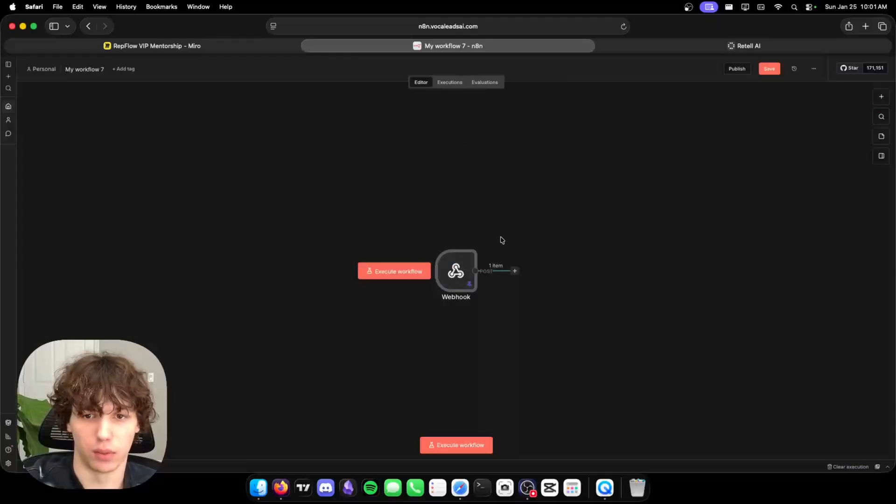
pyautogui.click(515, 270)
# Add an If node checking that body.event equals call_started and execute it on the call data.
pyautogui.write('if')
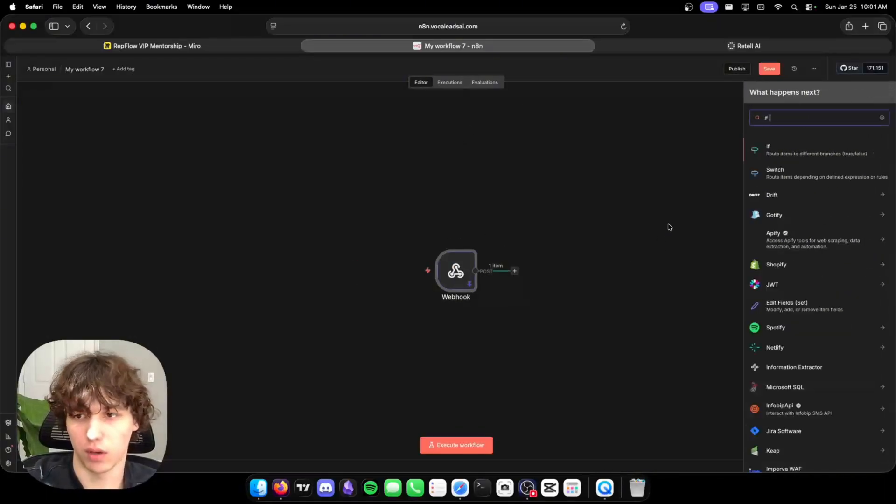
pyautogui.click(817, 152)
pyautogui.moveTo(42, 301); pyautogui.dragTo(420, 124)
pyautogui.click(537, 136)
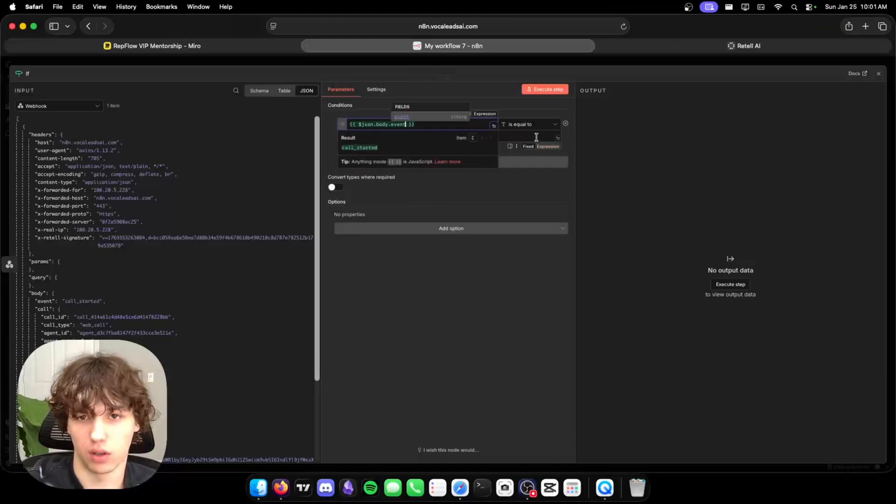
pyautogui.write('call_start')
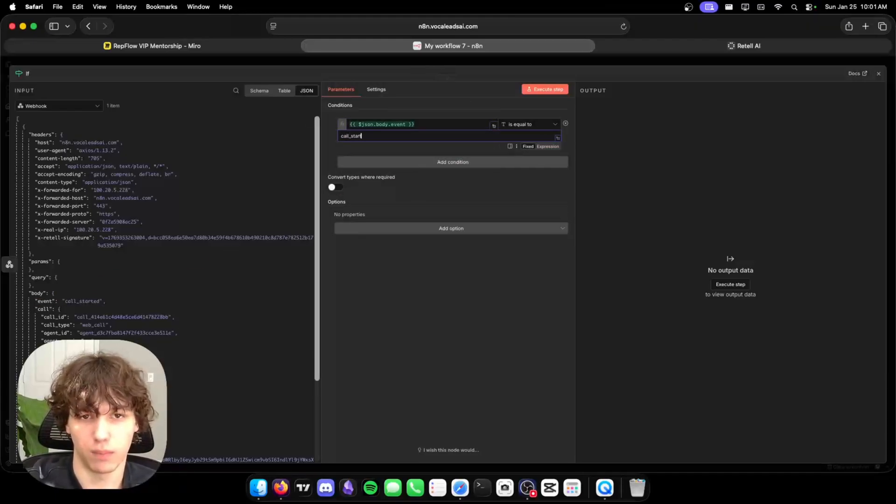
pyautogui.write('ed')
pyautogui.click(561, 89)
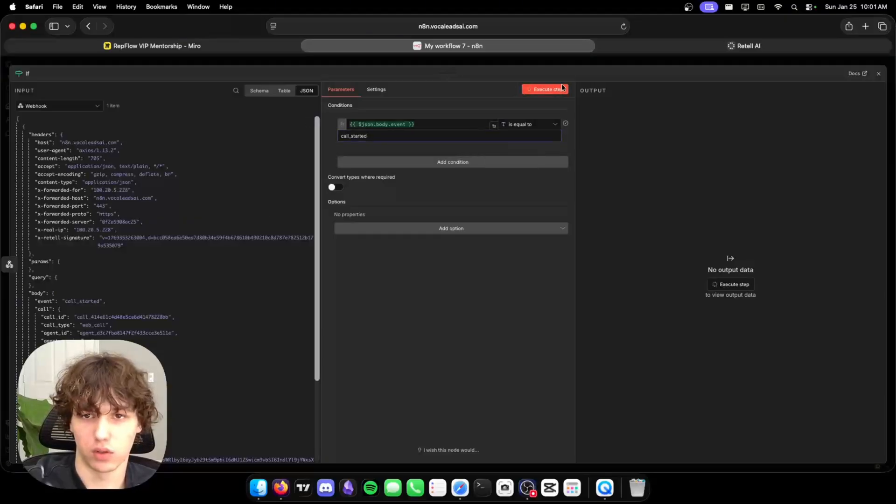
pyautogui.click(649, 62)
pyautogui.click(597, 264)
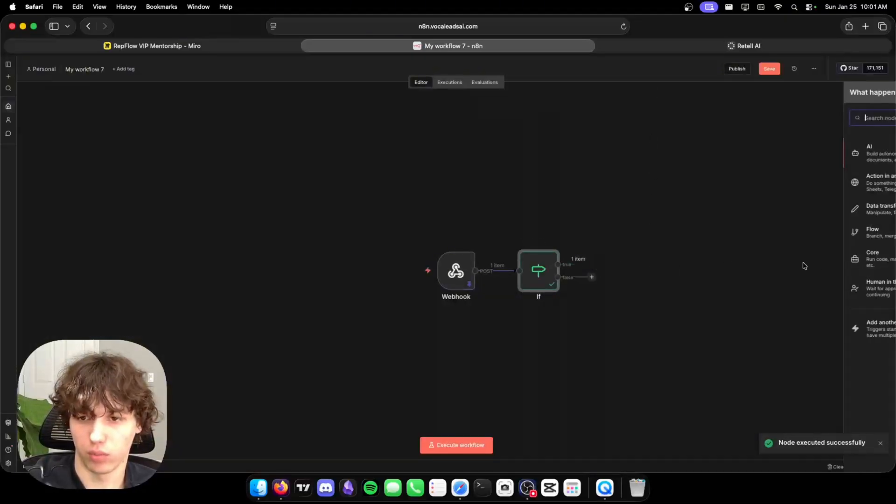
# Add a Google Calendar 'Get many events' node and review its credential's OAuth setup documentation.
pyautogui.write('google')
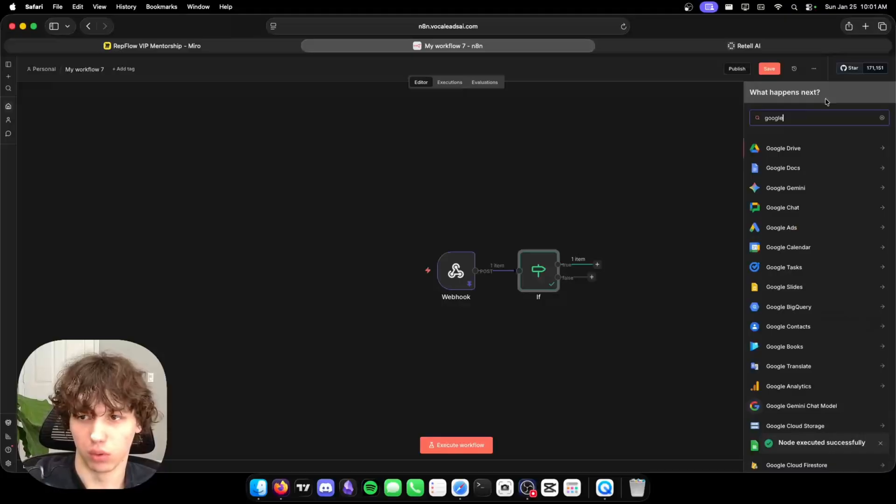
pyautogui.write(' ca')
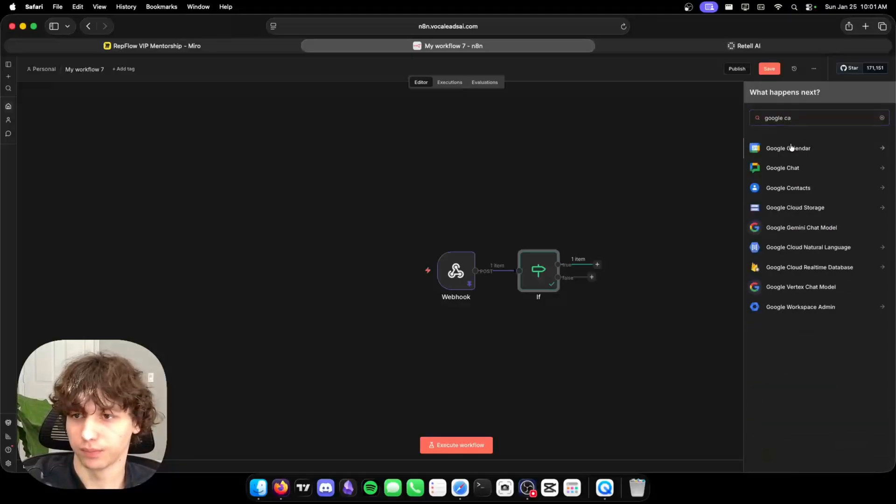
pyautogui.click(790, 147)
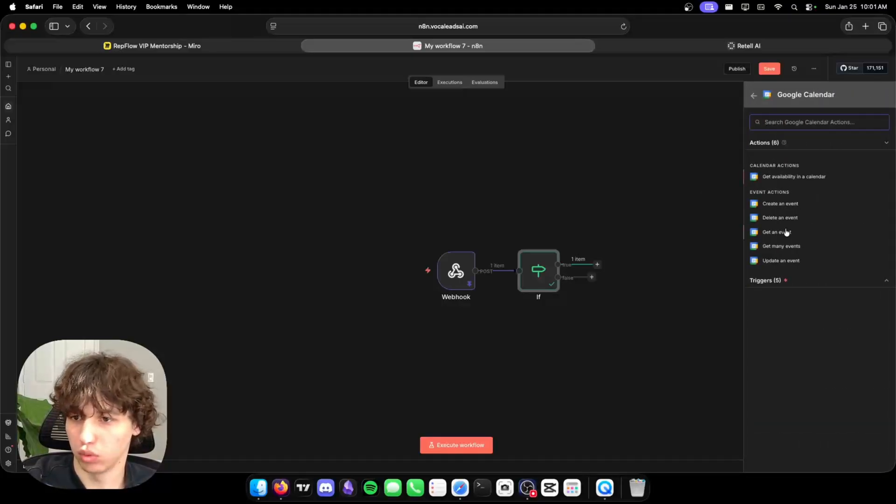
pyautogui.click(787, 247)
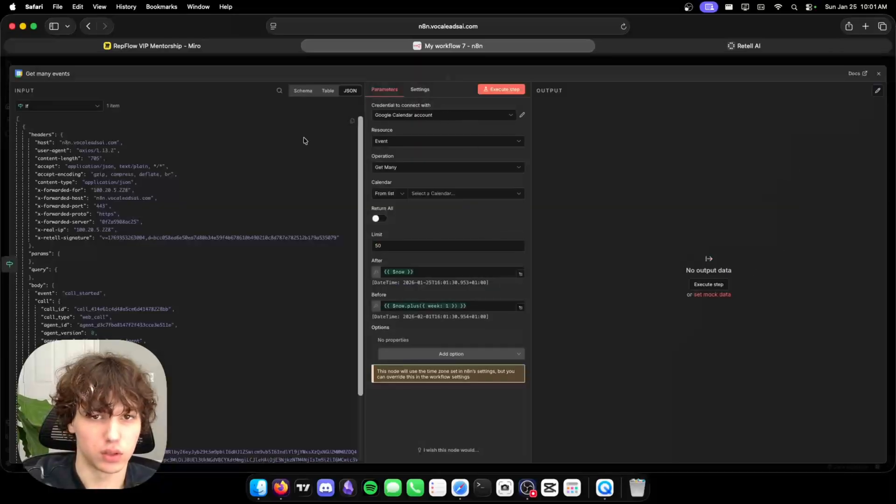
pyautogui.click(430, 117)
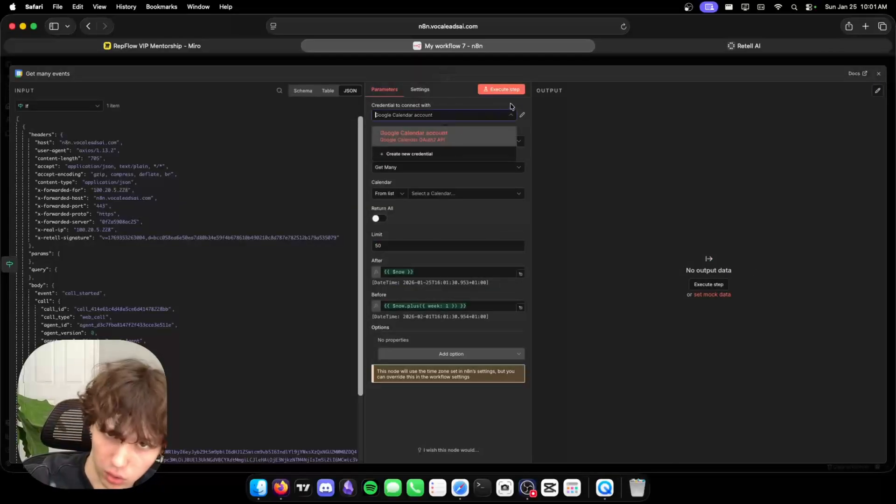
pyautogui.click(522, 115)
pyautogui.click(395, 210)
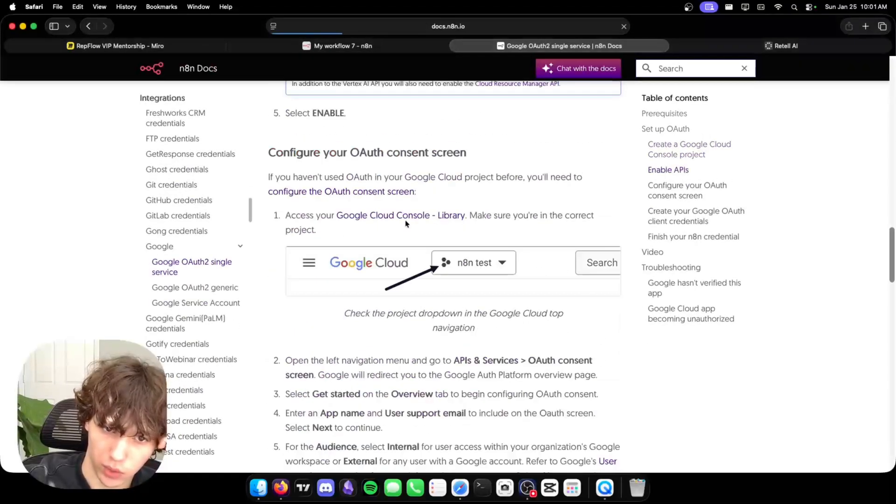
pyautogui.scroll(15, 404, 226)
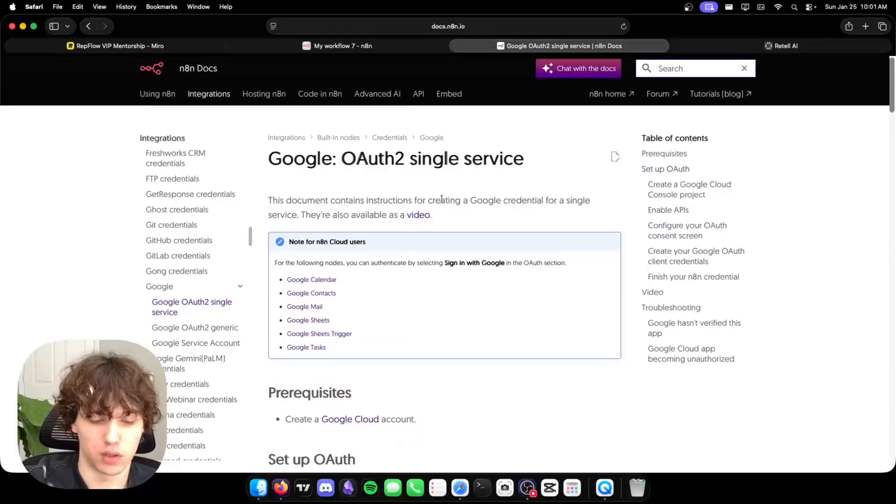
pyautogui.click(456, 47)
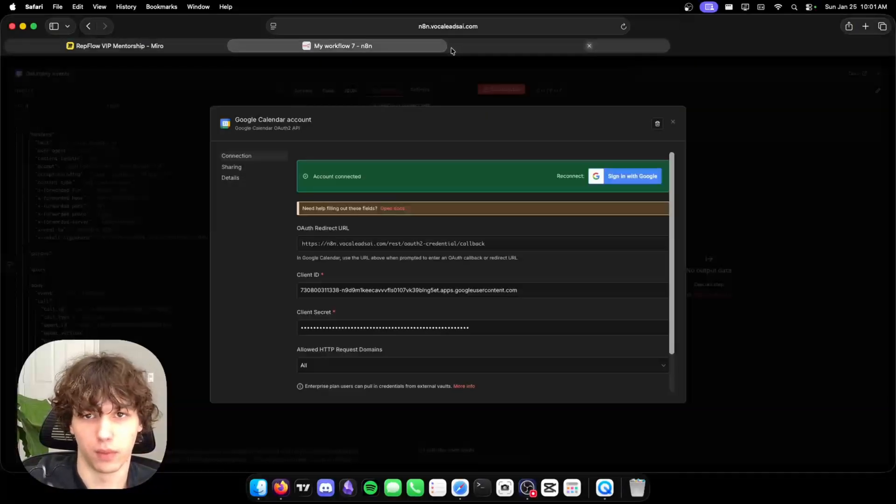
pyautogui.click(717, 99)
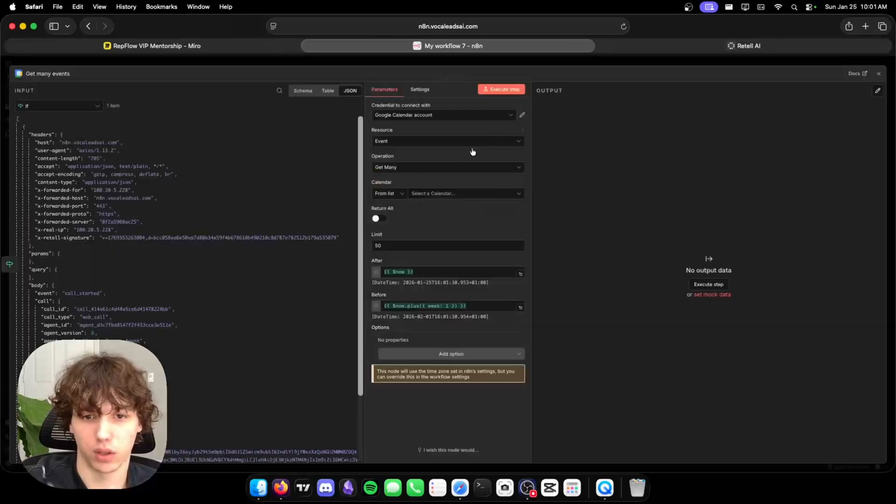
# Select the personal account calendar and execute the step to fetch events.
pyautogui.click(439, 193)
pyautogui.click(421, 229)
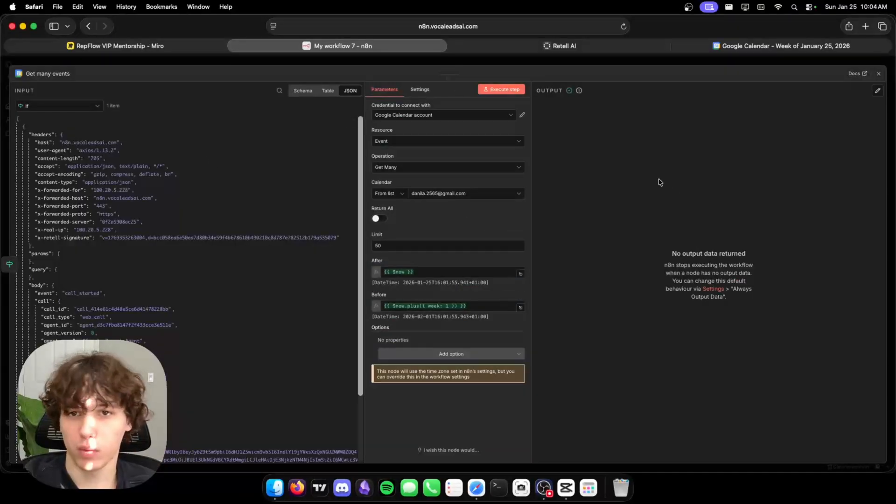
pyautogui.click(509, 90)
pyautogui.moveTo(683, 209); pyautogui.dragTo(750, 312)
pyautogui.click(761, 165)
pyautogui.click(775, 46)
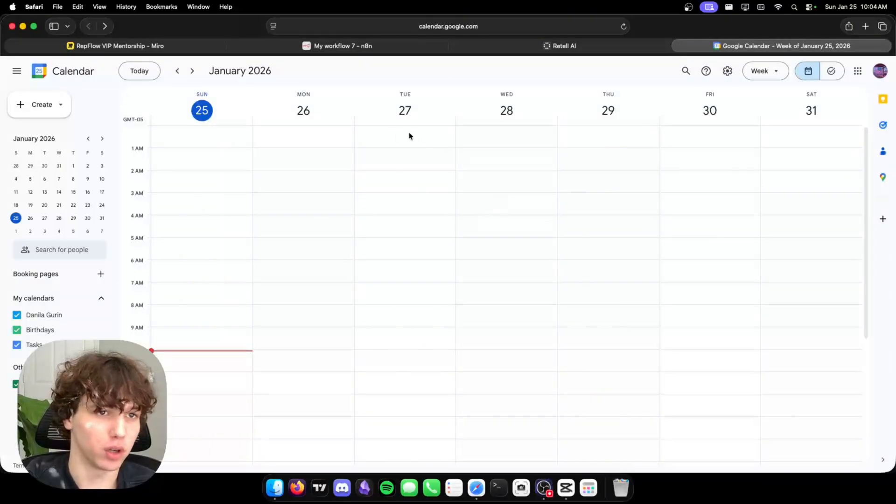
# Create a test appointment event titled with the client's name on January 25, 10:30–11:30am, and save it.
pyautogui.click(32, 104)
pyautogui.click(56, 132)
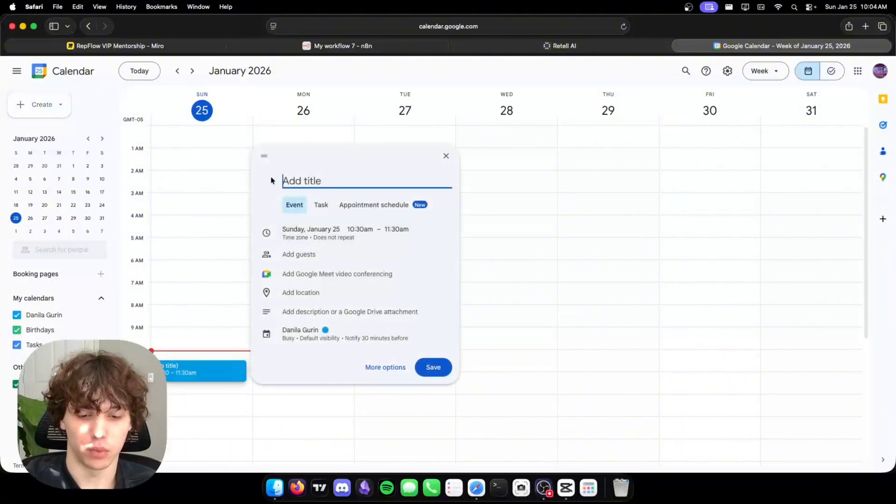
pyautogui.write('d')
pyautogui.press('BackSpace')
pyautogui.write("john smith's appoin")
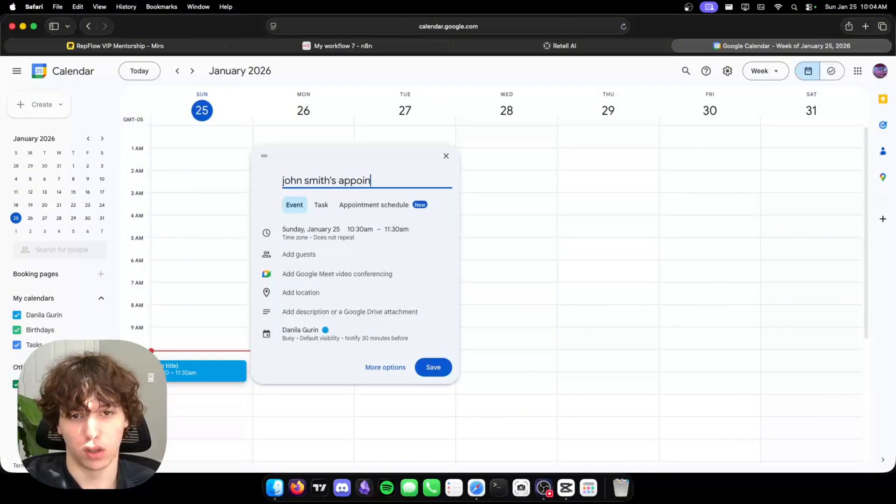
pyautogui.write('tment')
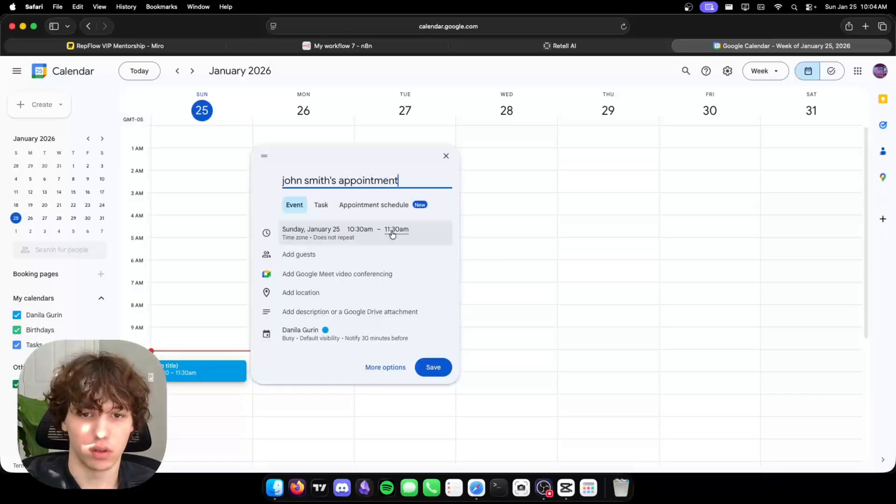
pyautogui.click(433, 367)
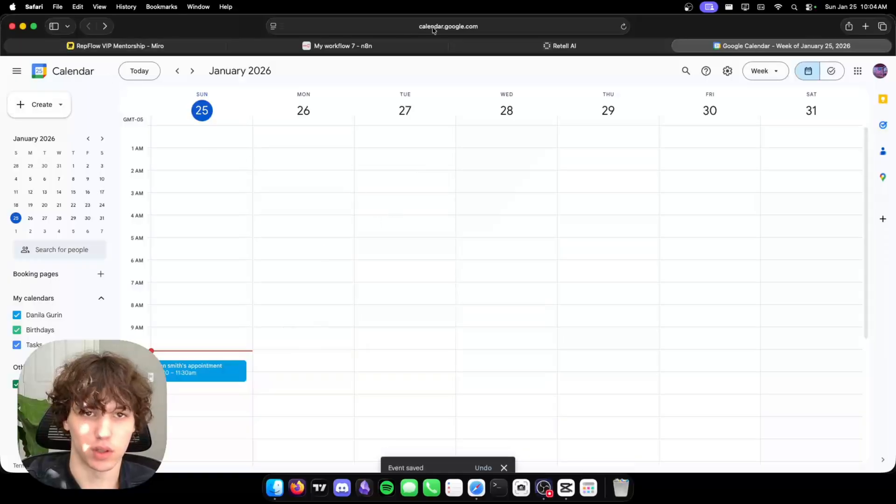
pyautogui.click(406, 46)
# Rerun Get many events to return the new appointment and move the node beside the If node.
pyautogui.click(502, 89)
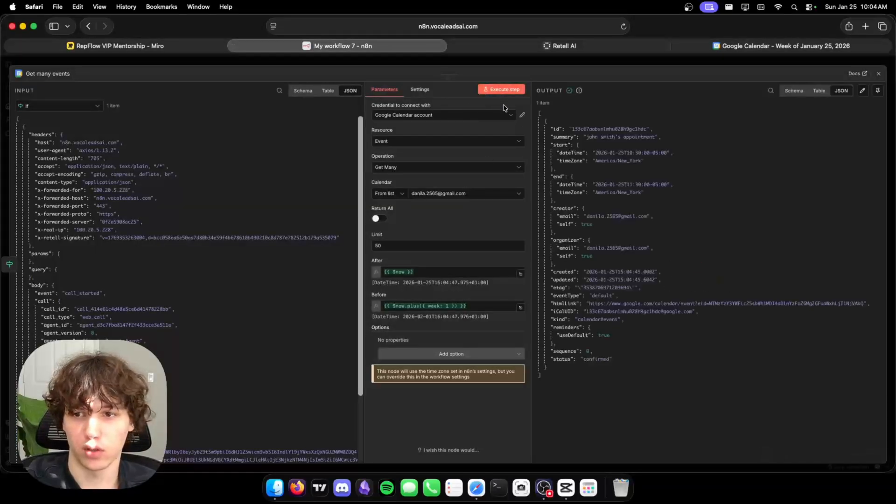
pyautogui.moveTo(590, 122); pyautogui.dragTo(697, 370)
pyautogui.click(673, 226)
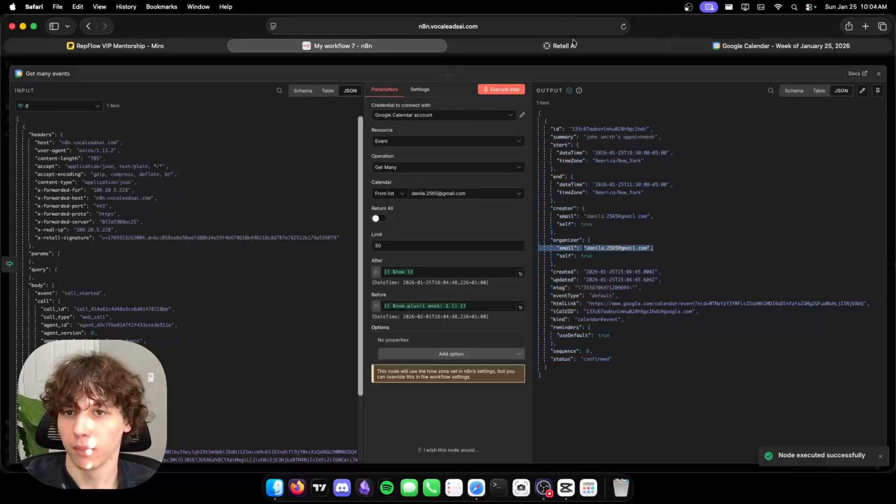
pyautogui.press('Escape')
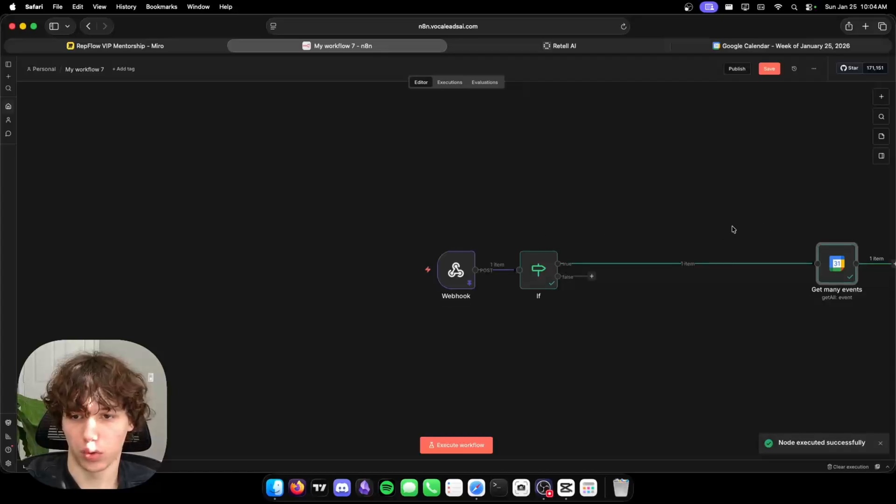
pyautogui.hscroll(5, 730, 230)
pyautogui.moveTo(650, 266); pyautogui.dragTo(512, 260)
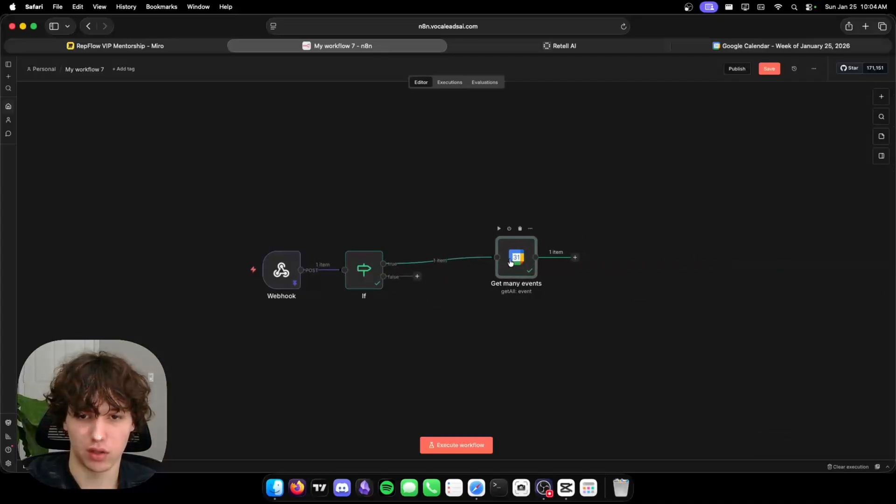
pyautogui.doubleClick(513, 260)
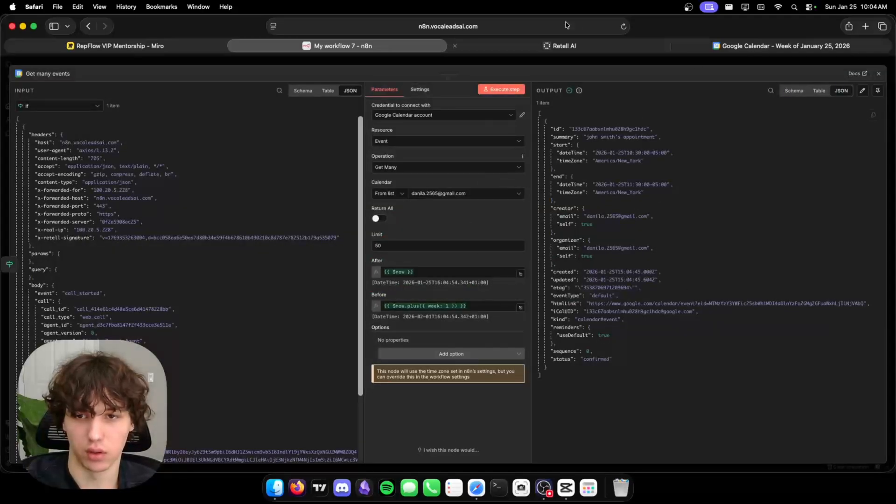
pyautogui.click(570, 60)
pyautogui.moveTo(512, 267); pyautogui.dragTo(459, 270)
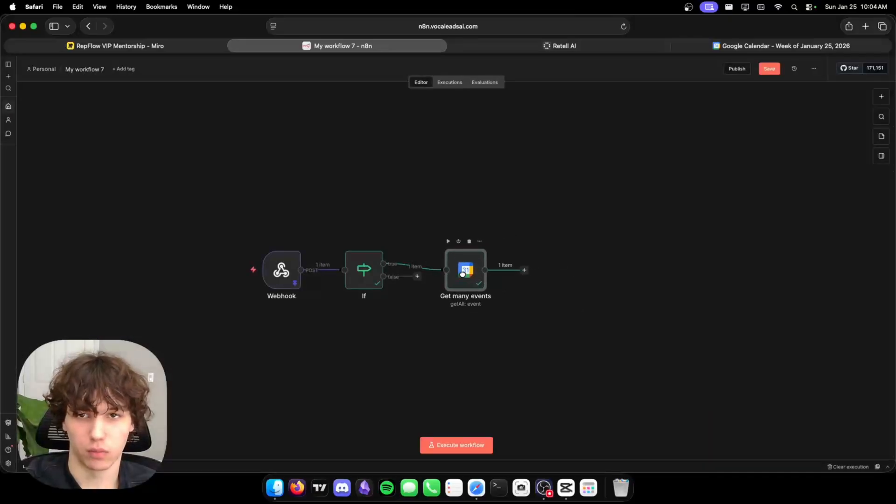
# Open Google Gemini in a new browser tab, then return to the workflow.
pyautogui.click(866, 26)
pyautogui.write('GEM')
pyautogui.press('Return')
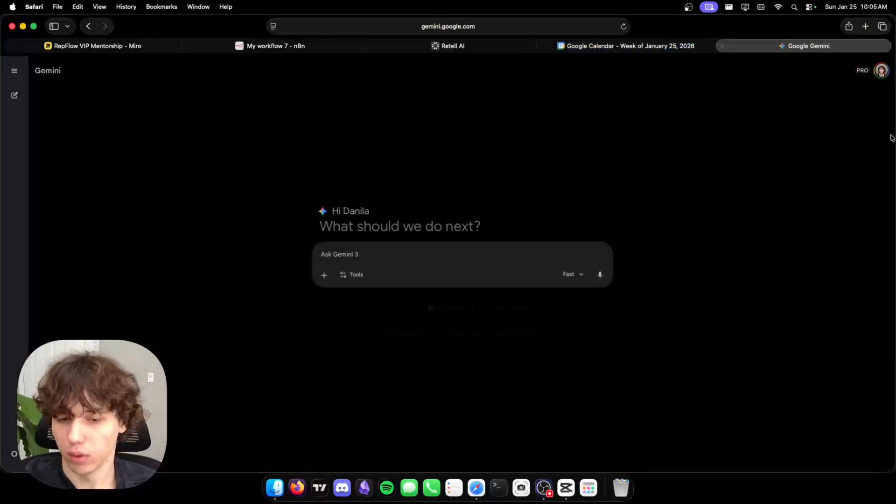
pyautogui.click(261, 45)
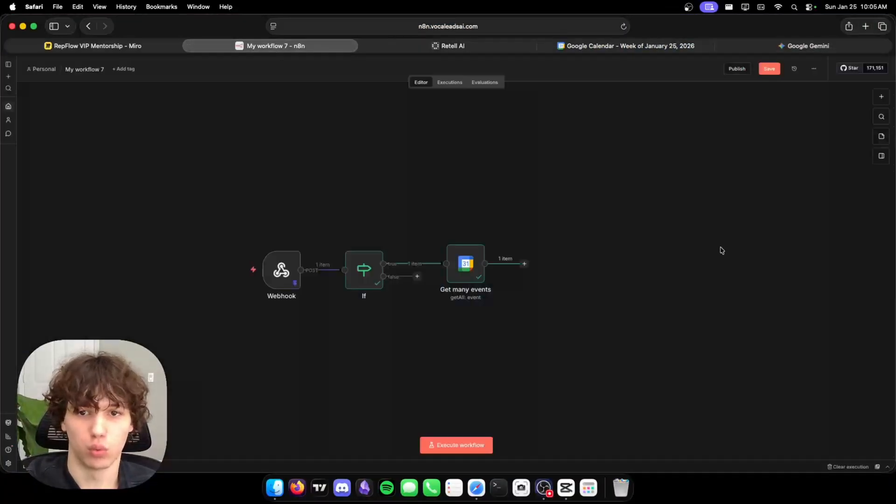
# Enable Always Output Data in the Get many events node's Settings, then reopen the node.
pyautogui.doubleClick(454, 258)
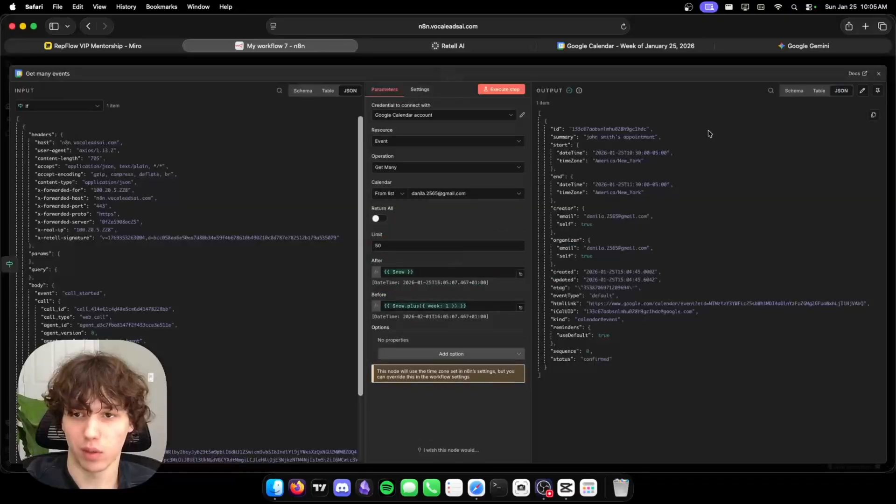
pyautogui.click(419, 89)
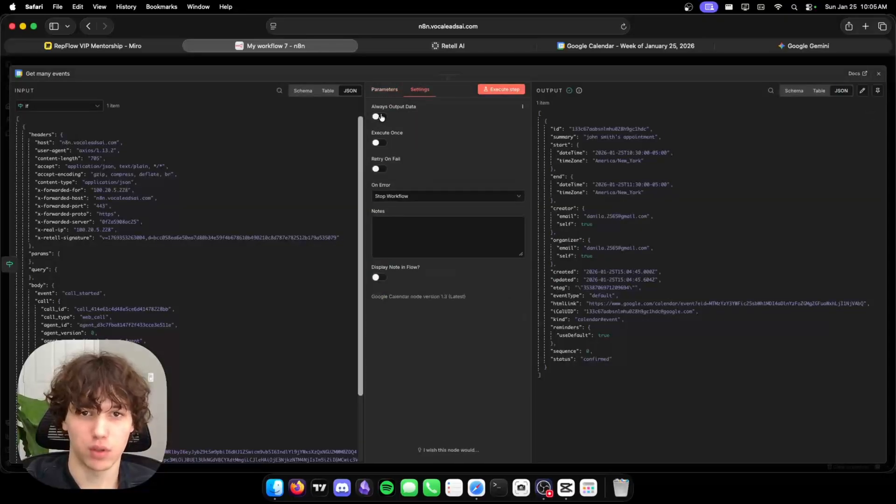
pyautogui.click(379, 117)
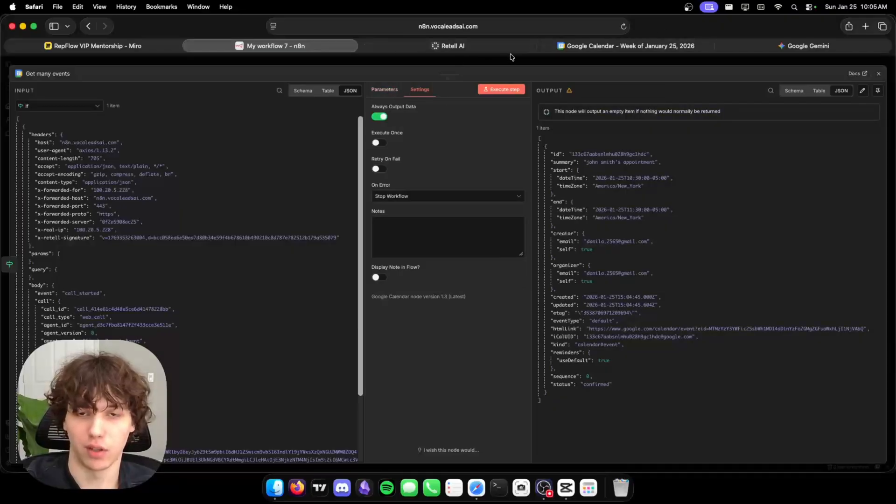
pyautogui.click(429, 64)
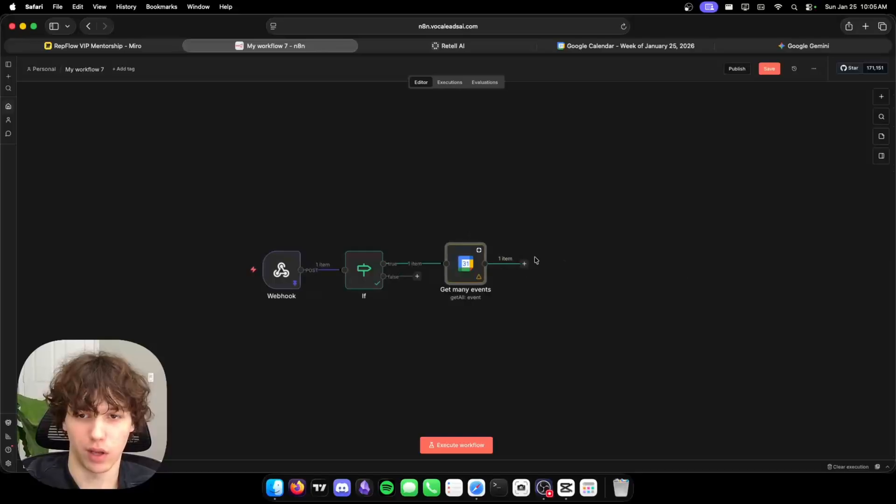
pyautogui.moveTo(481, 272)
pyautogui.mouseDown()
pyautogui.moveTo(474, 307)
pyautogui.moveTo(467, 282)
pyautogui.mouseUp()
pyautogui.doubleClick(467, 283)
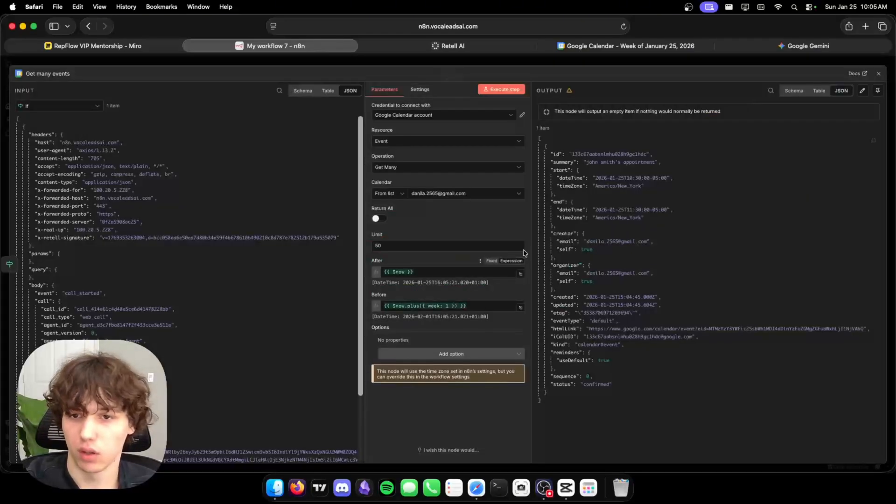
pyautogui.click(420, 89)
pyautogui.click(384, 89)
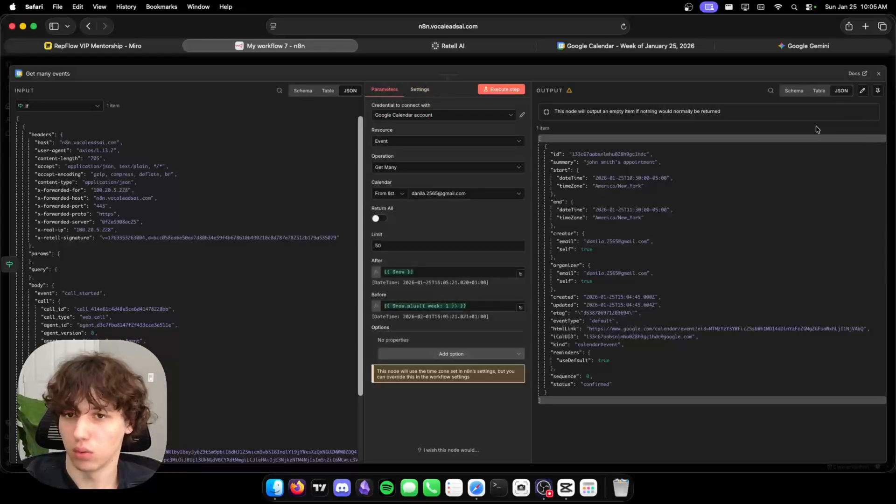
pyautogui.click(729, 63)
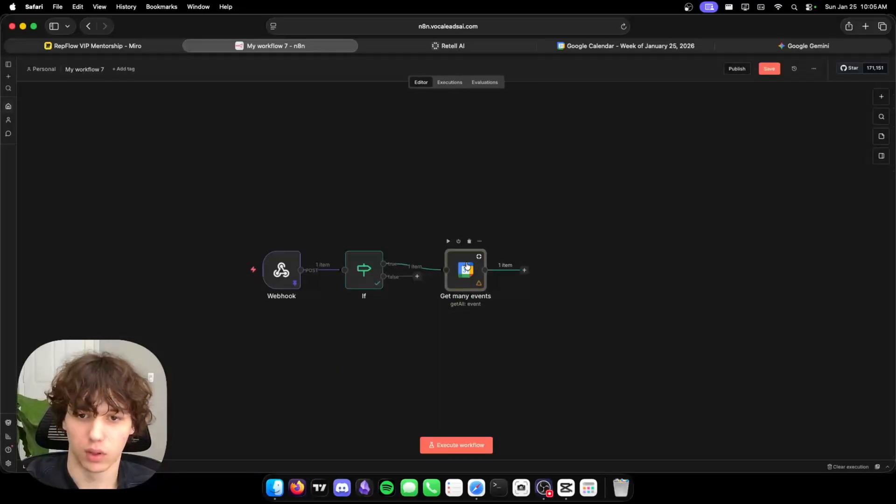
pyautogui.doubleClick(469, 266)
# Ask Gemini for n8n Code node JavaScript that formats today's booked appointments as a paragraph, with the calendar JSON pasted.
pyautogui.click(876, 141)
pyautogui.click(809, 45)
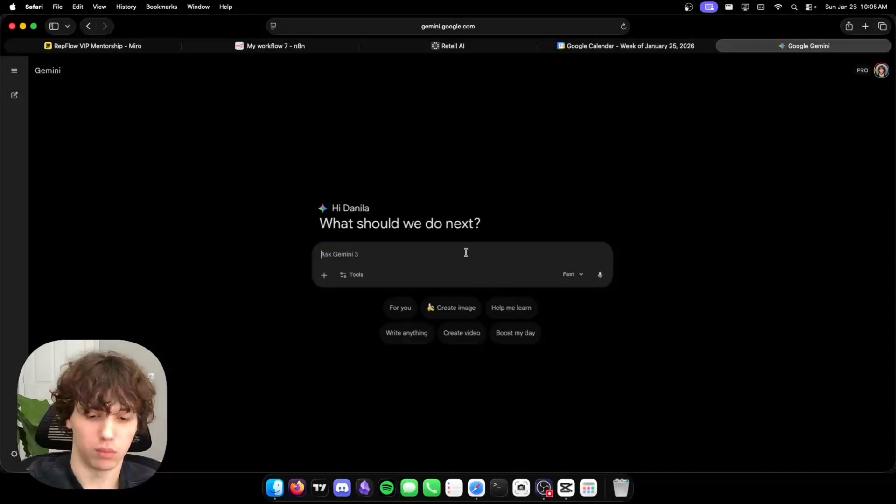
pyautogui.write('write code noc')
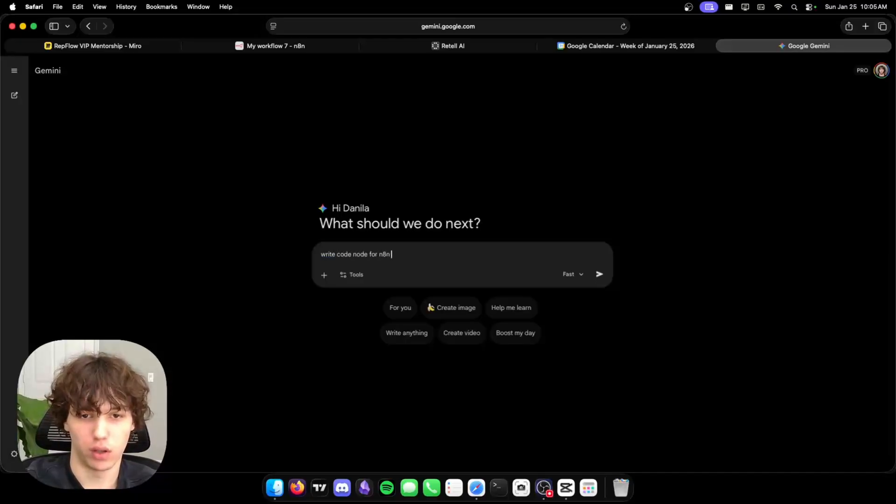
pyautogui.write('rmat this data in the')
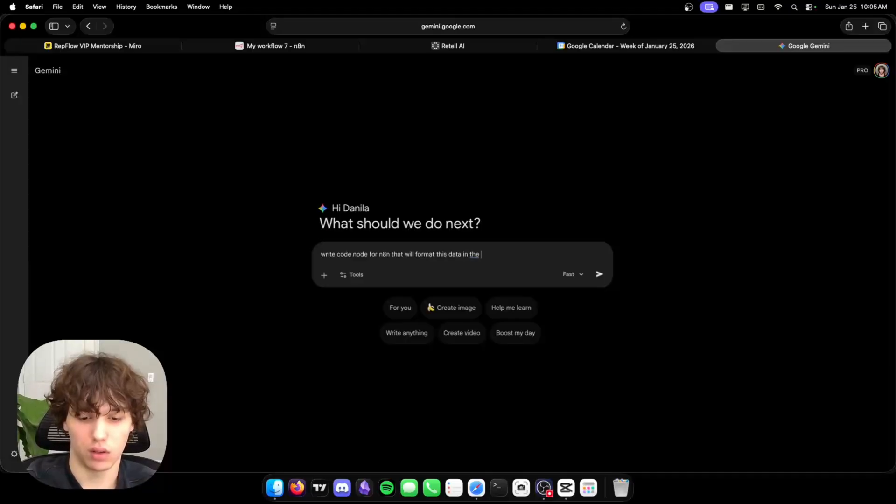
pyautogui.write(' format for the ai tel')
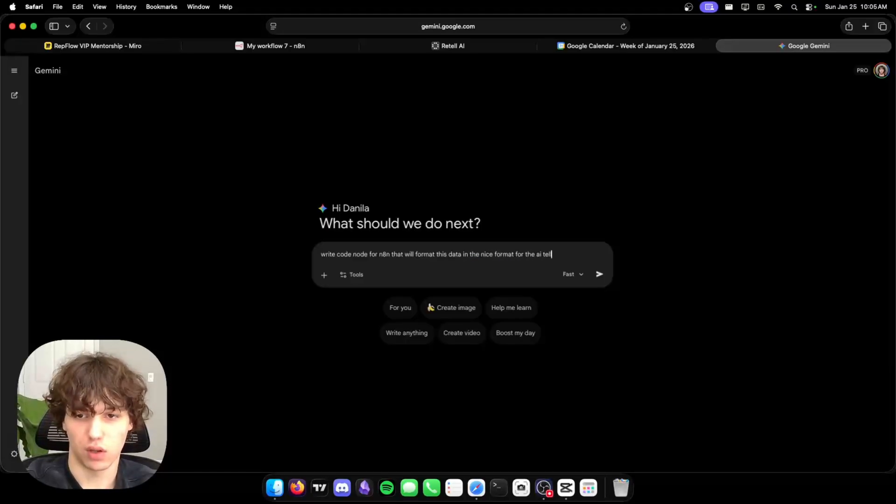
pyautogui.write(' appointm')
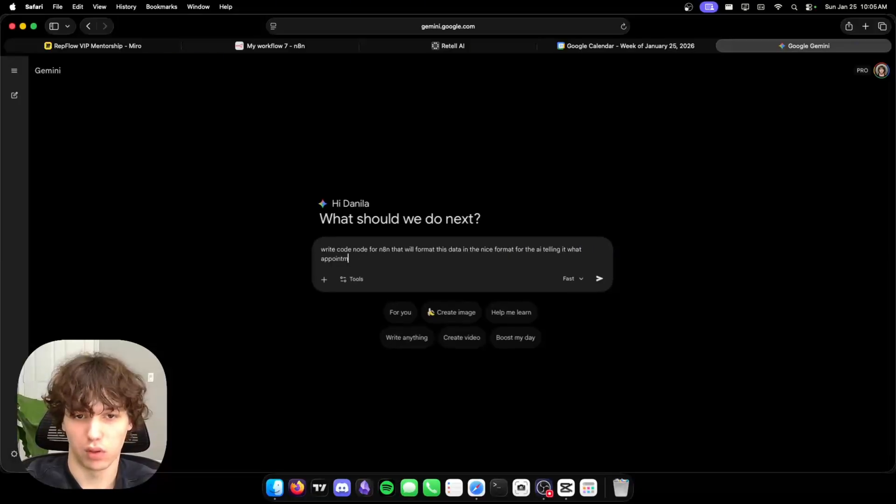
pyautogui.write('bop')
pyautogui.write('ked for today')
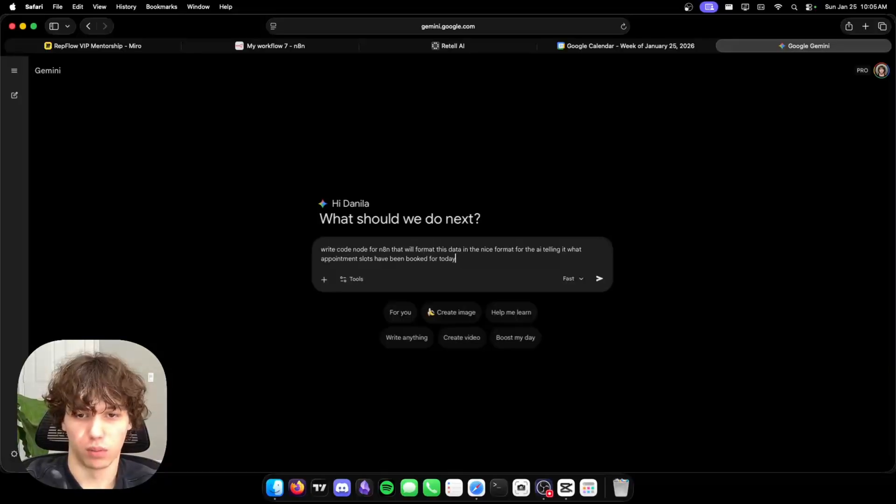
pyautogui.write(', paragraph like style')
pyautogui.hotkey('shift', 'Return')
pyautogui.hotkey('shift', 'Return')
pyautogui.press('super+v')
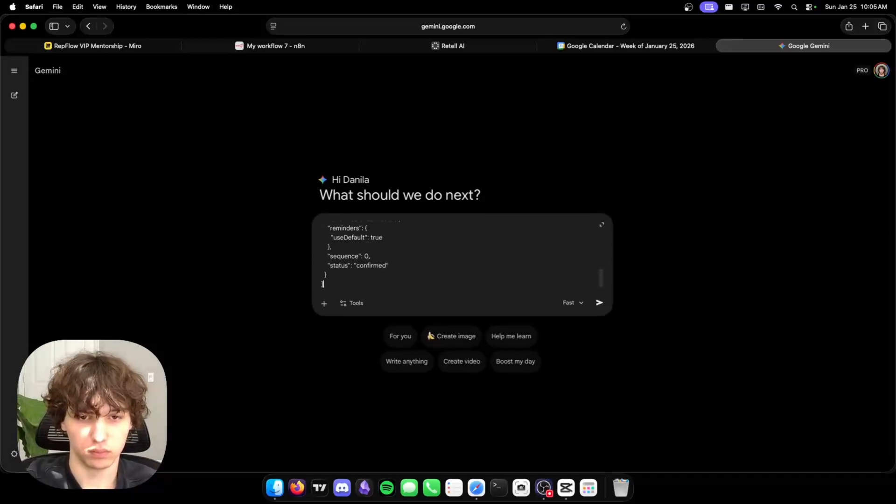
pyautogui.press('Return')
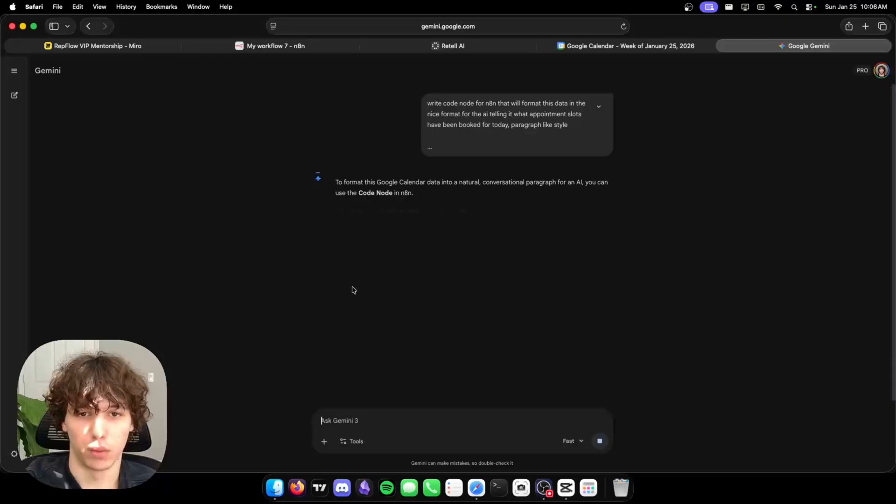
pyautogui.scroll(-5, 500, 231)
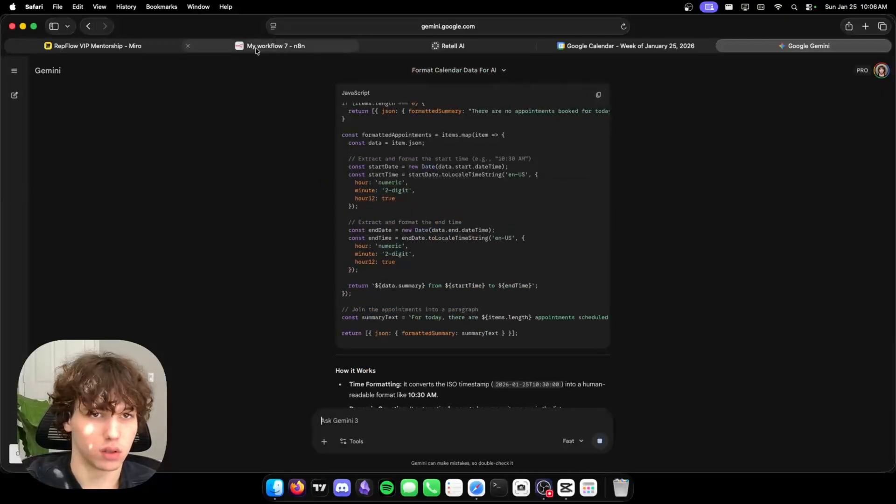
# Add a Code in JavaScript node after the Get many events node.
pyautogui.click(276, 46)
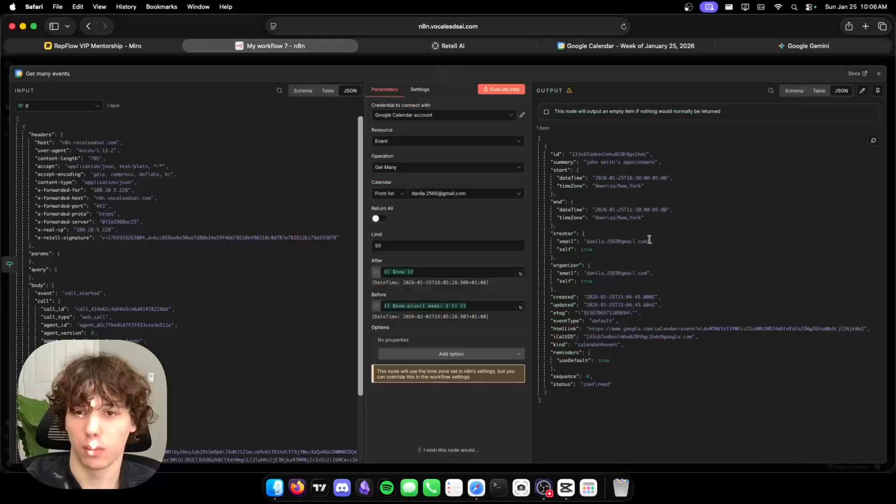
pyautogui.click(727, 62)
pyautogui.click(524, 270)
pyautogui.write('code')
pyautogui.click(844, 149)
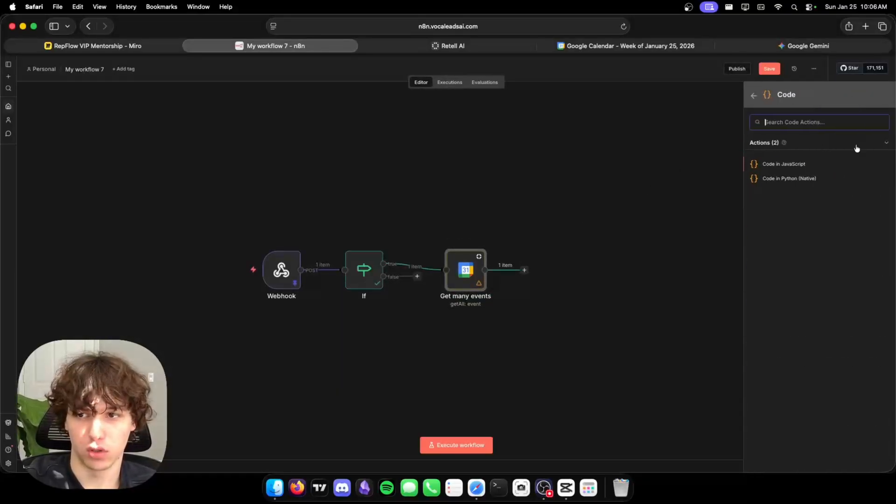
pyautogui.click(784, 164)
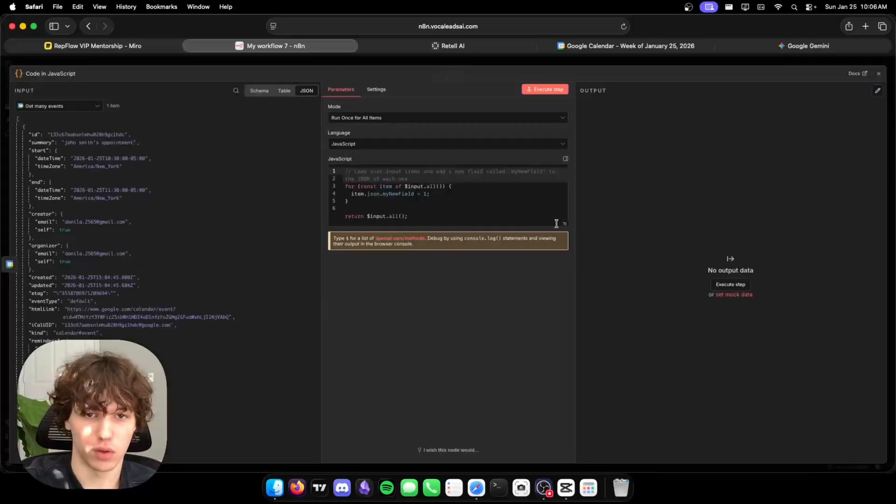
# Replace the placeholder with Gemini's code and run it, giving a 3:30–4:30 PM formattedSummary.
pyautogui.click(364, 208)
pyautogui.write('a')
pyautogui.click(436, 194)
pyautogui.press('super+a')
pyautogui.press('super+v')
pyautogui.click(539, 89)
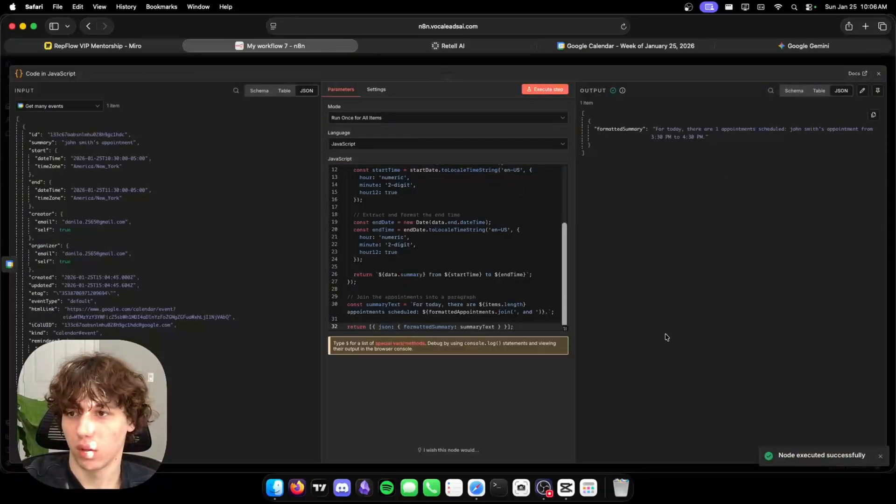
pyautogui.moveTo(651, 137); pyautogui.dragTo(703, 136)
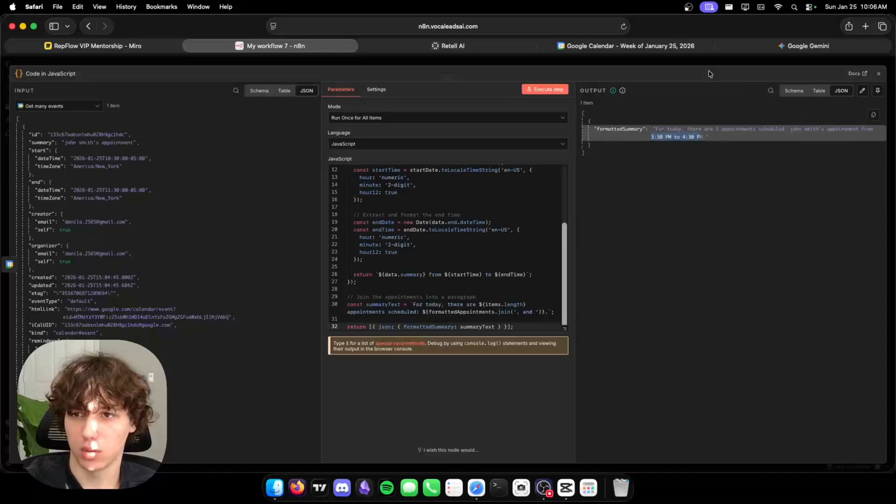
pyautogui.click(719, 63)
pyautogui.click(813, 69)
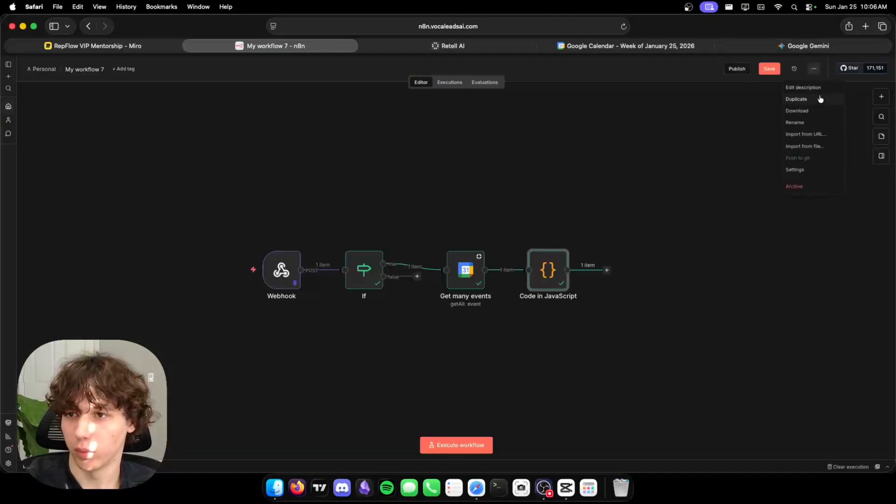
# Set the workflow timezone to America/New York in workflow settings and save.
pyautogui.click(795, 170)
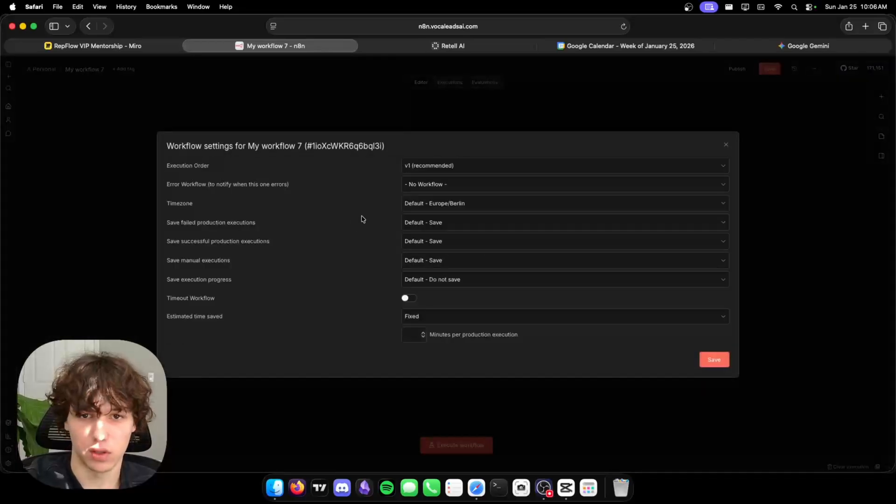
pyautogui.click(438, 205)
pyautogui.write('new')
pyautogui.click(482, 226)
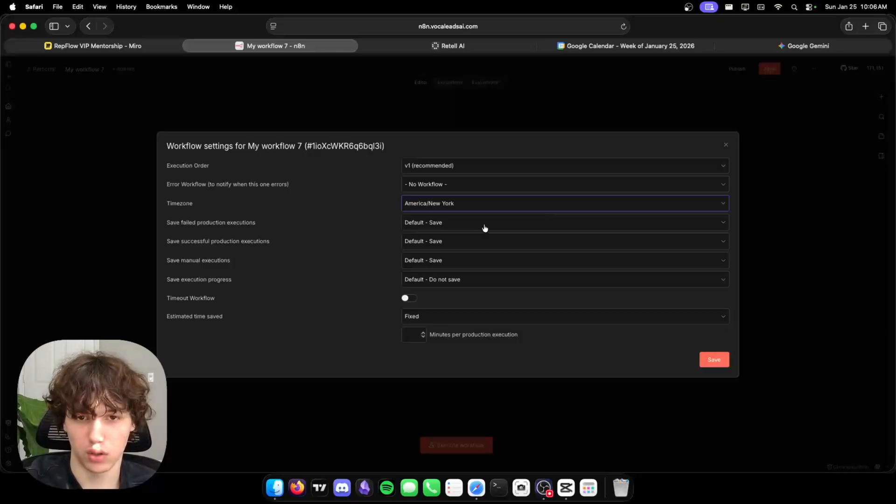
pyautogui.click(717, 363)
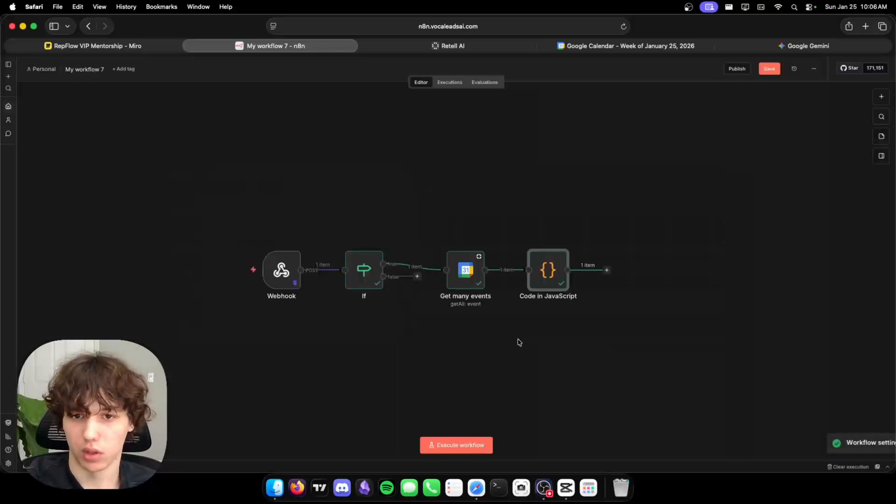
# Rerun Get many events and the Code node, then copy the formattedSummary output.
pyautogui.doubleClick(463, 278)
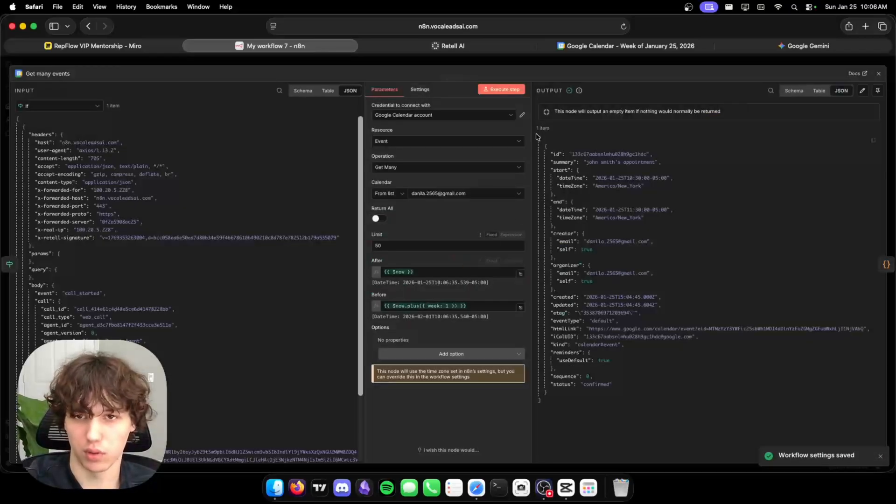
pyautogui.click(506, 89)
pyautogui.click(564, 65)
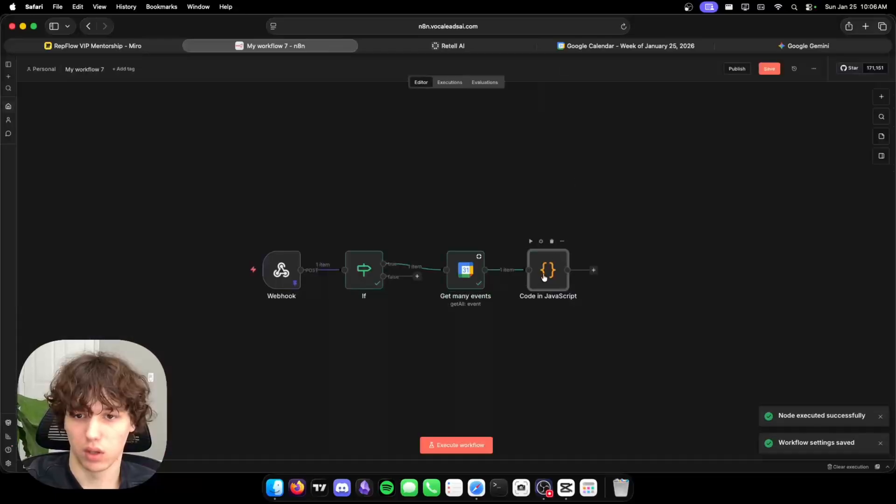
pyautogui.doubleClick(548, 270)
pyautogui.click(545, 89)
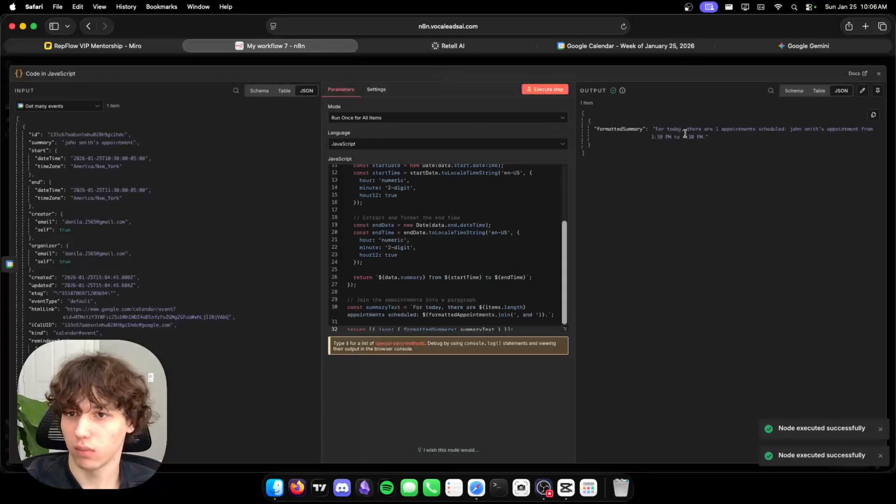
pyautogui.scroll(5, 455, 241)
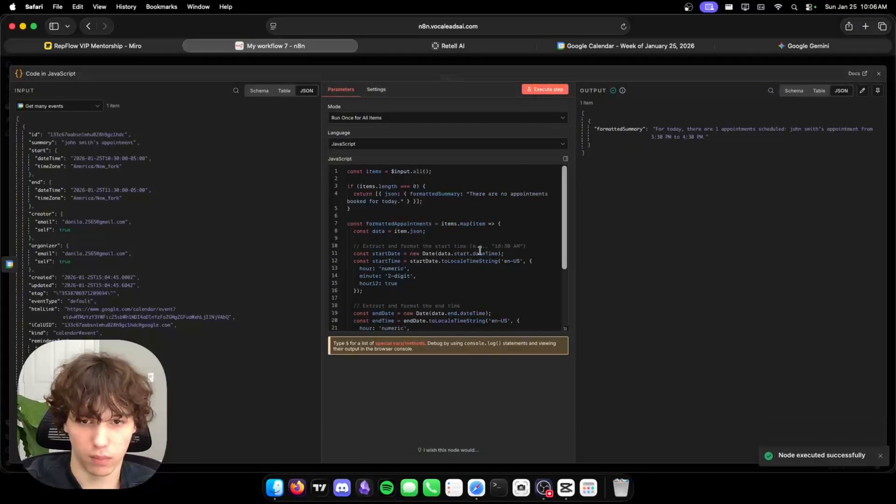
pyautogui.click(878, 116)
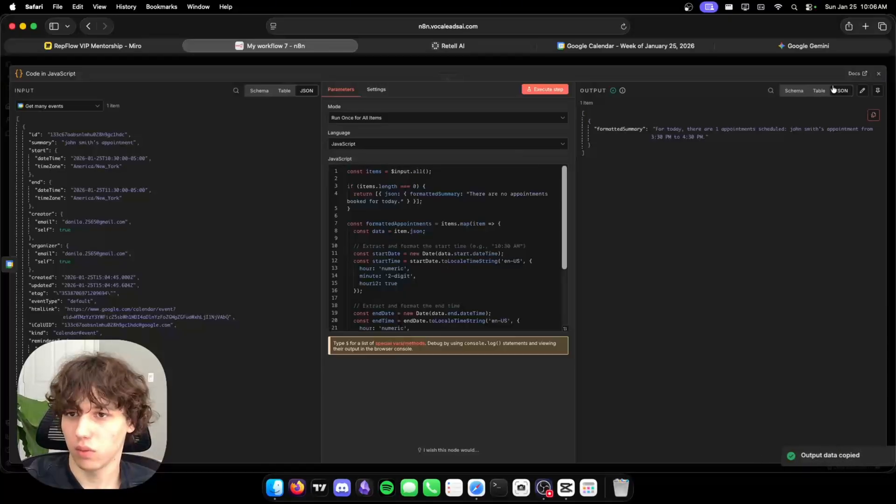
pyautogui.press('Escape')
pyautogui.click(814, 69)
pyautogui.click(810, 170)
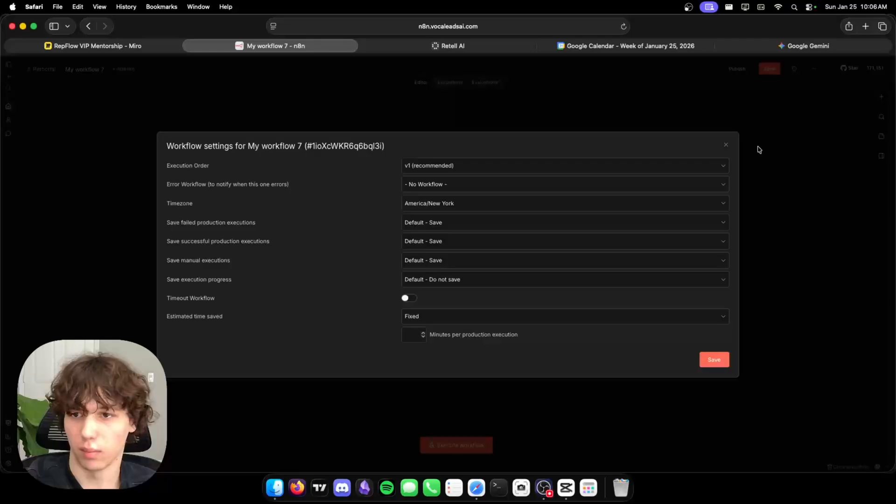
# Tell Gemini the times show 3:30pm–4:30 instead of 10:30–11:30 and review its timezone-aware code.
pyautogui.click(726, 147)
pyautogui.click(767, 45)
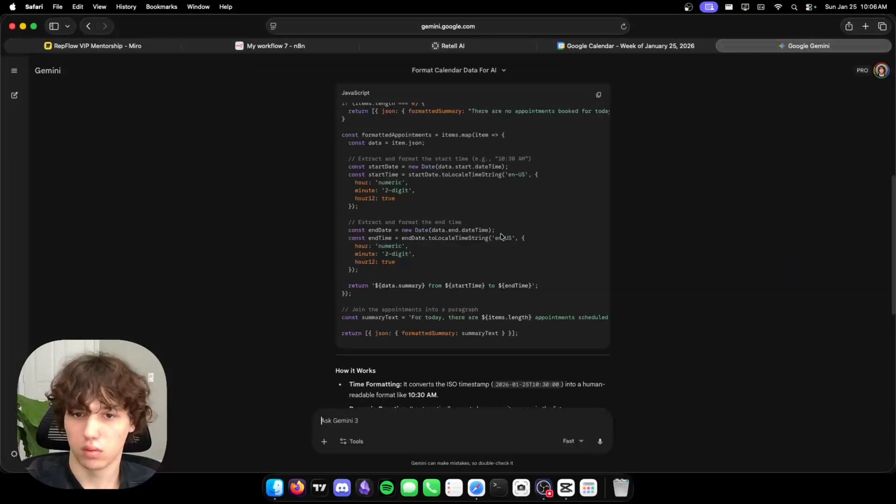
pyautogui.write('time')
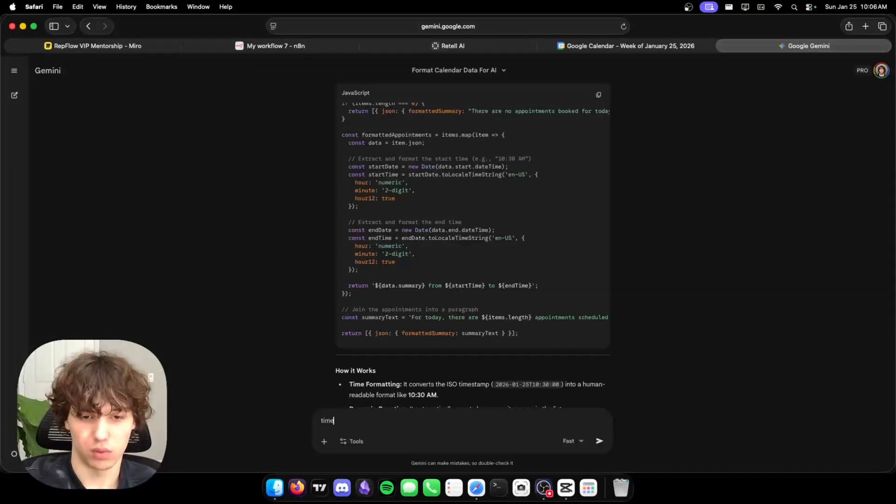
pyautogui.write('zone is off for some reason, it saying 3:30pm until 4:30 uns')
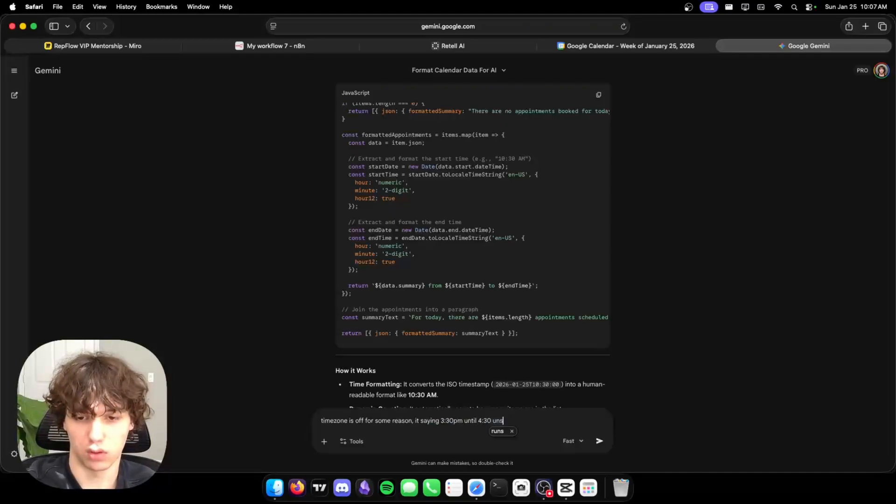
pyautogui.press('BackSpace')
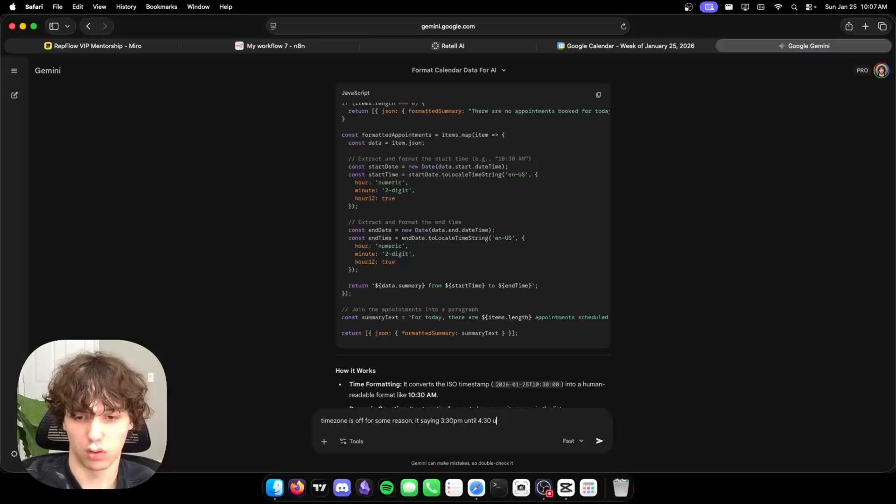
pyautogui.write('ead of 10:30-11:30')
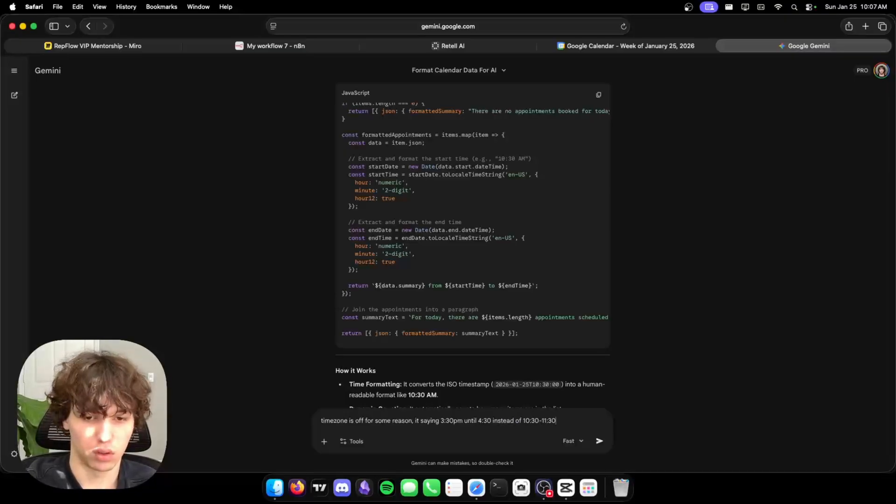
pyautogui.press('Return')
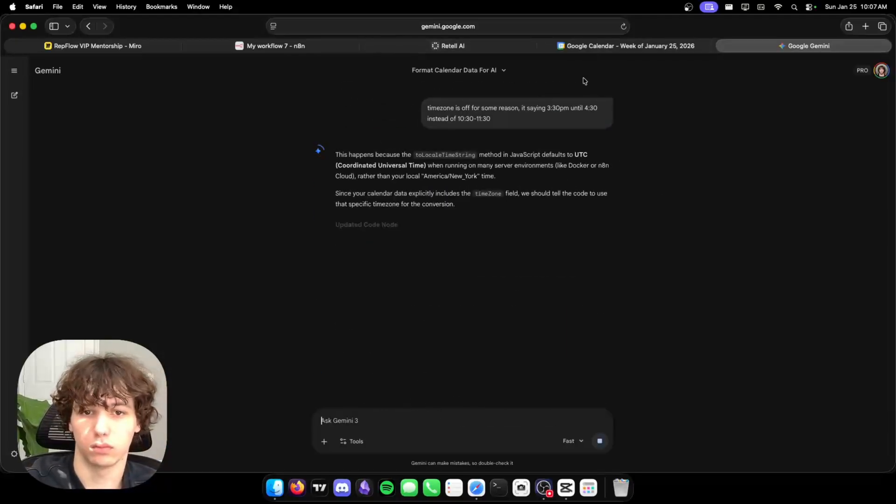
pyautogui.scroll(-5, 585, 102)
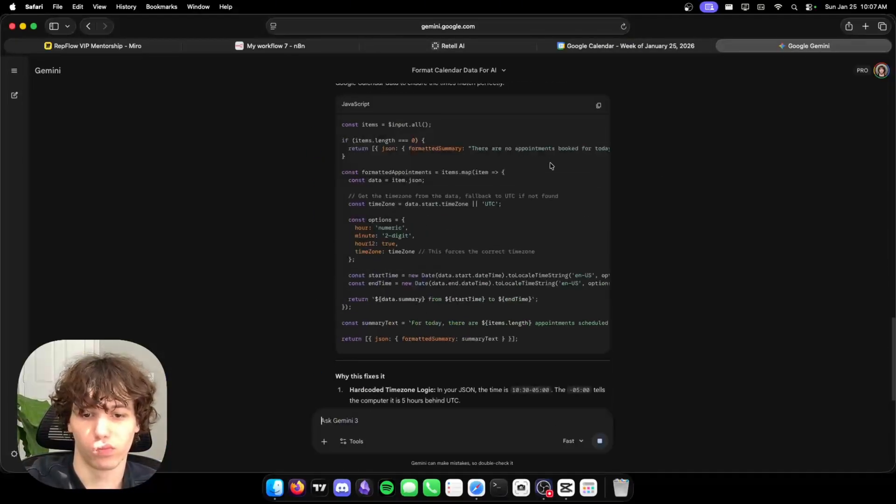
# Paste the timezone-aware code into the Code node and run it, now showing 10:30–11:30 AM.
pyautogui.click(229, 51)
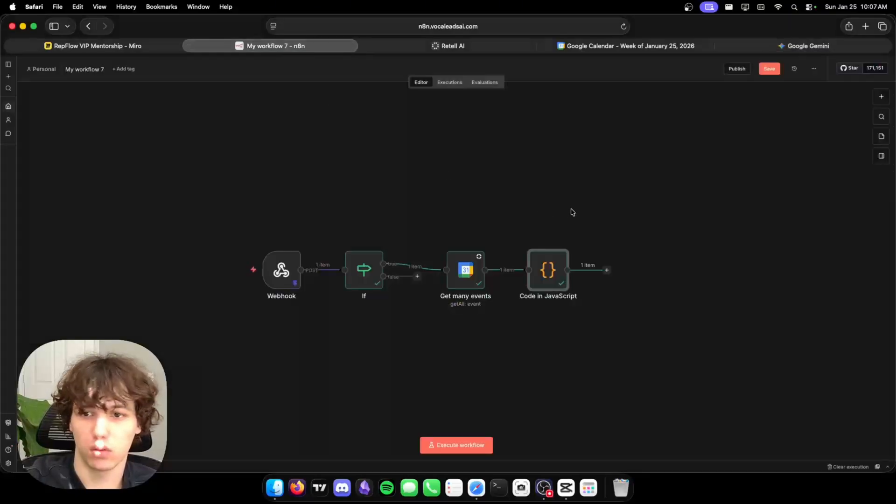
pyautogui.doubleClick(544, 279)
pyautogui.click(403, 263)
pyautogui.hotkey('ctrl', 'a')
pyautogui.hotkey('ctrl', 'v')
pyautogui.click(549, 89)
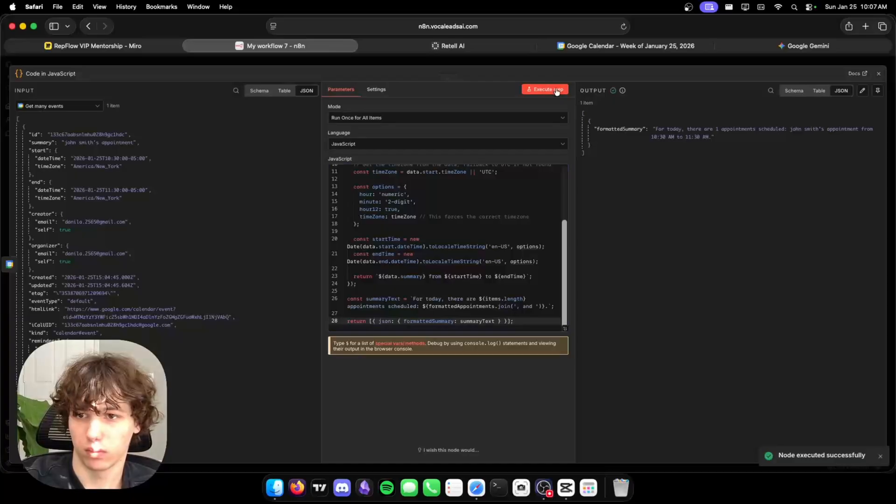
pyautogui.click(705, 64)
# Add an HTTP Request node after the Code node.
pyautogui.click(607, 270)
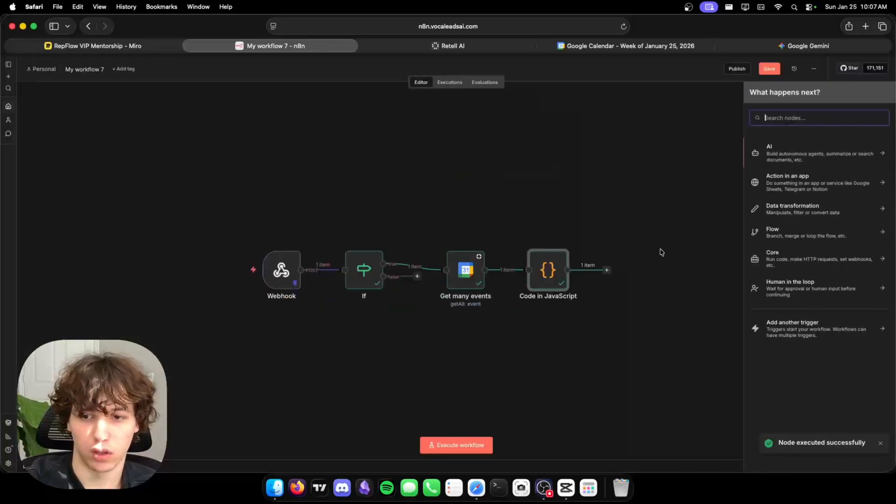
pyautogui.write('send')
pyautogui.press('BackSpace')
pyautogui.press('BackSpace')
pyautogui.press('BackSpace')
pyautogui.press('BackSpace')
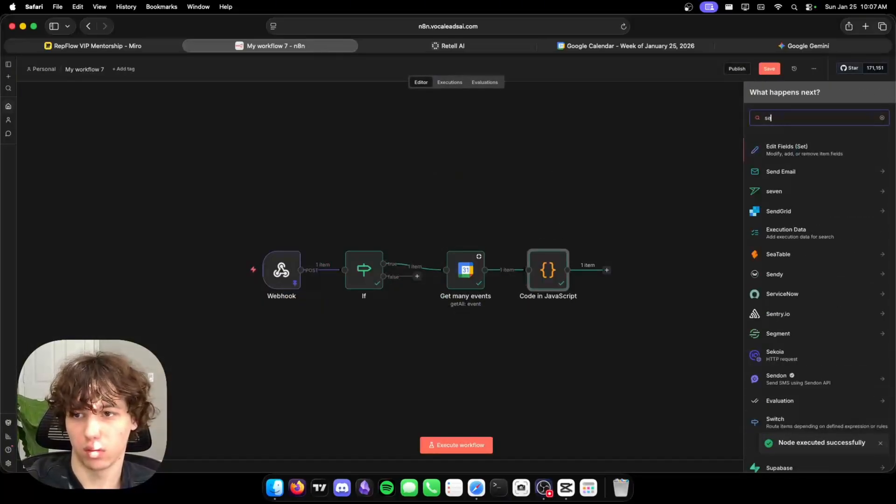
pyautogui.write('http')
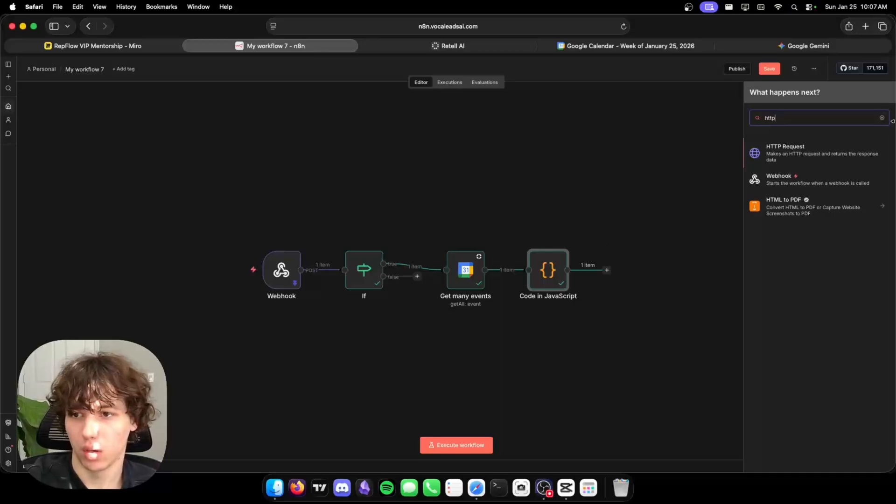
pyautogui.click(782, 146)
pyautogui.click(490, 64)
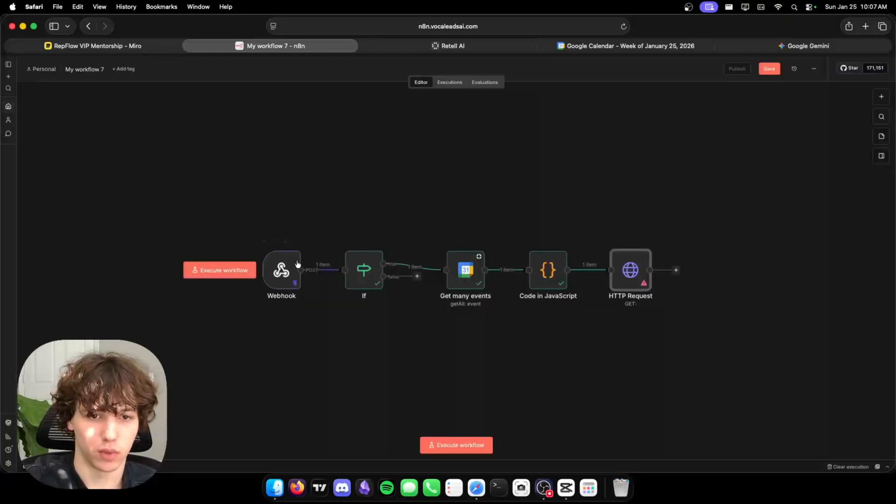
# Rename the Webhook node to 'retellai webhook' and the If node to 'determine if call started/ended'.
pyautogui.doubleClick(281, 269)
pyautogui.click(37, 73)
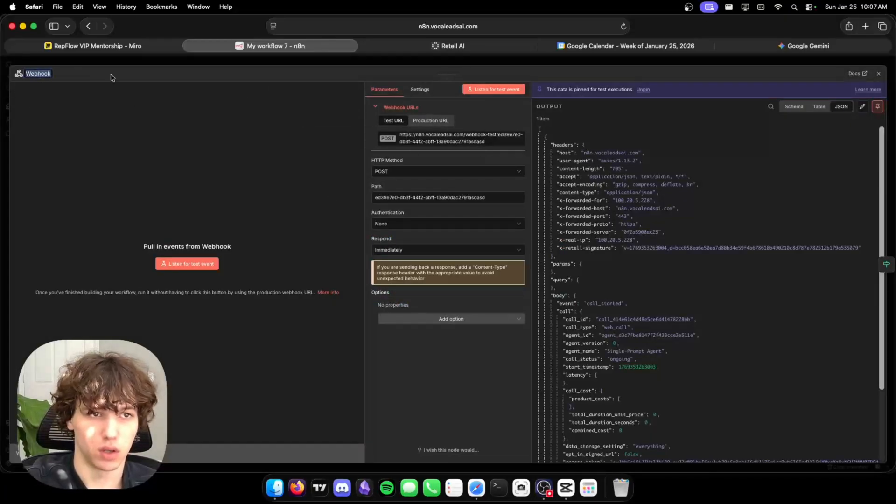
pyautogui.write('retellai webhook')
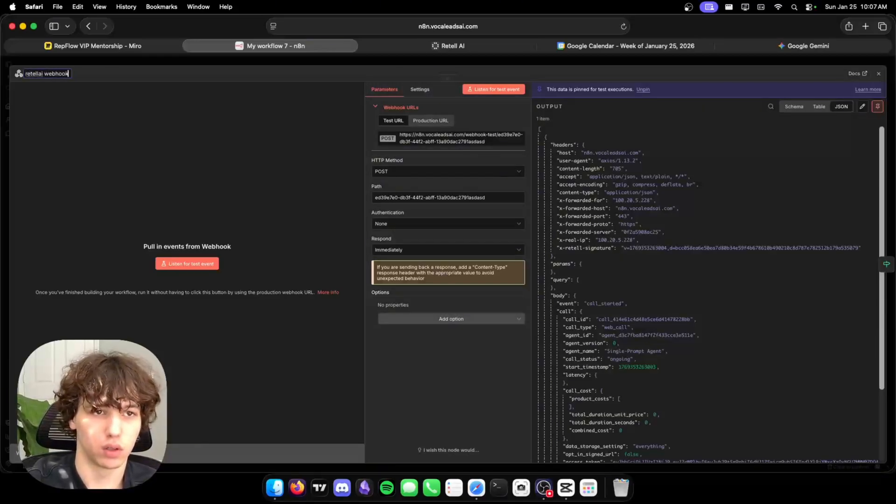
pyautogui.click(357, 65)
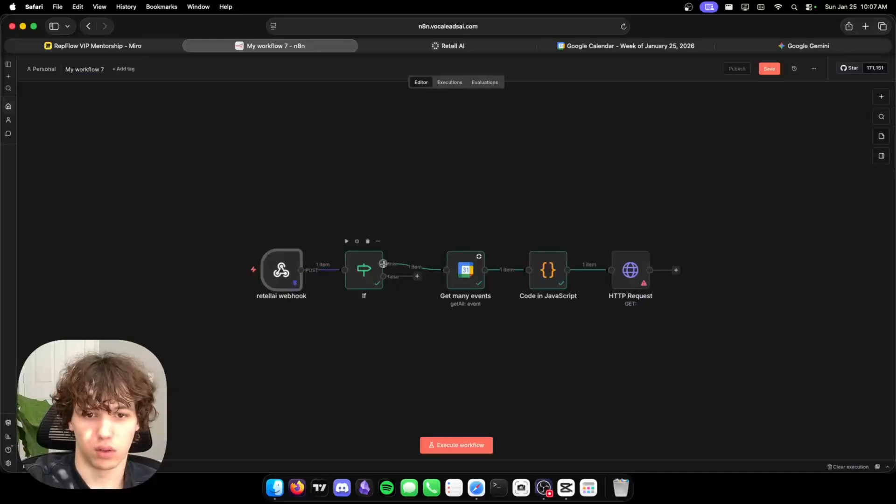
pyautogui.doubleClick(362, 270)
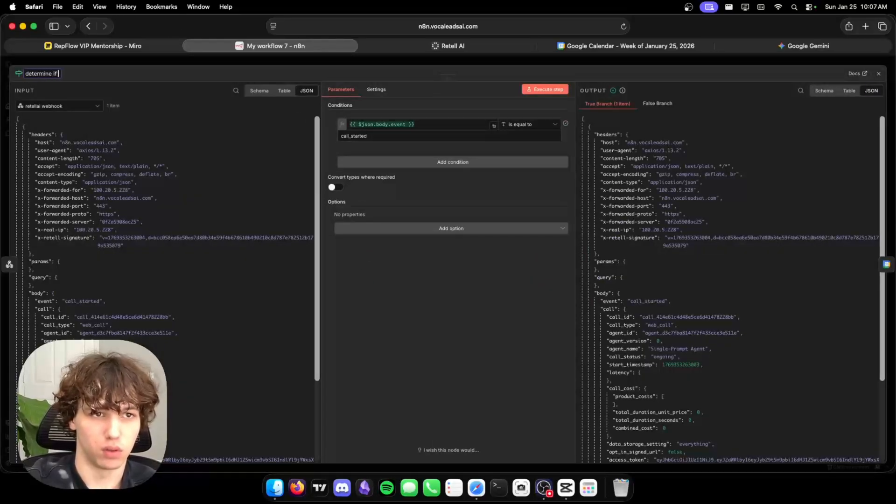
pyautogui.write('started')
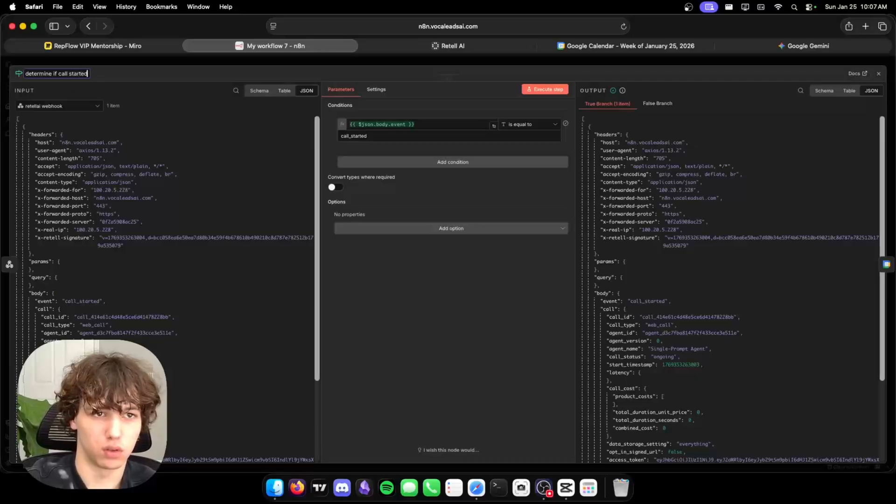
pyautogui.write('/ended')
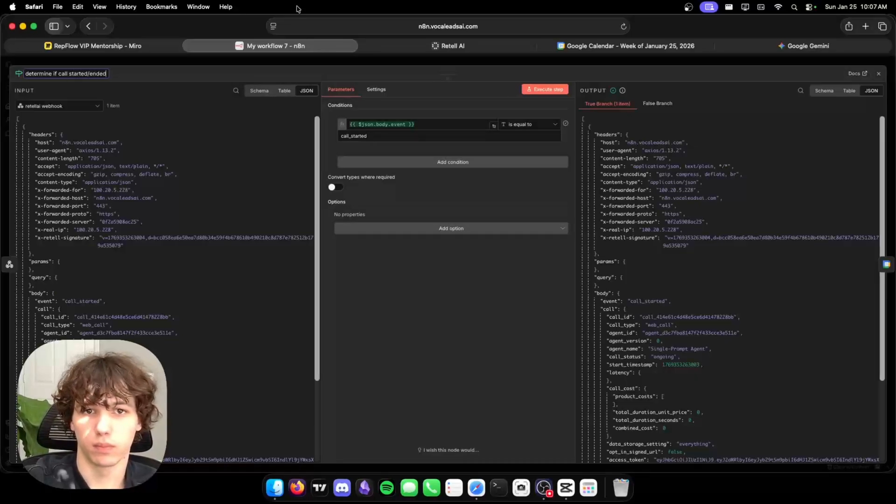
pyautogui.click(304, 64)
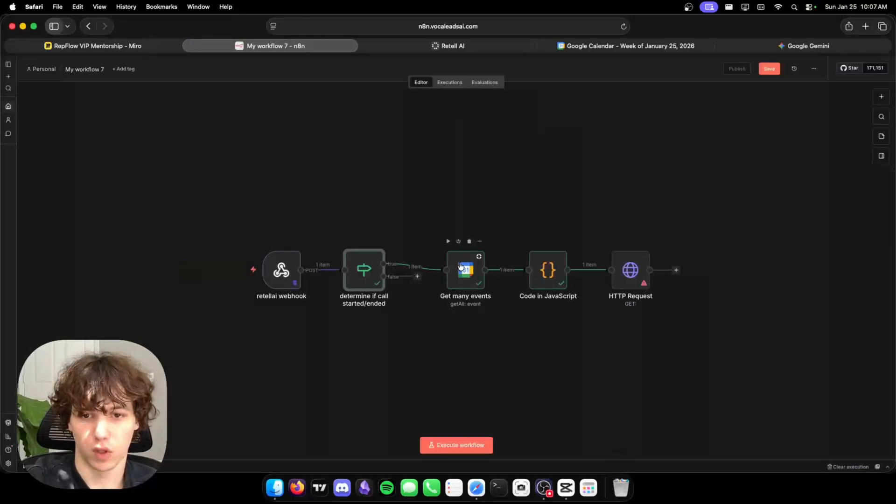
# Rename the calendar node to 'get all appointments' and the Code node to 'format all appointments'.
pyautogui.doubleClick(466, 270)
pyautogui.click(42, 74)
pyautogui.write('get all appointments')
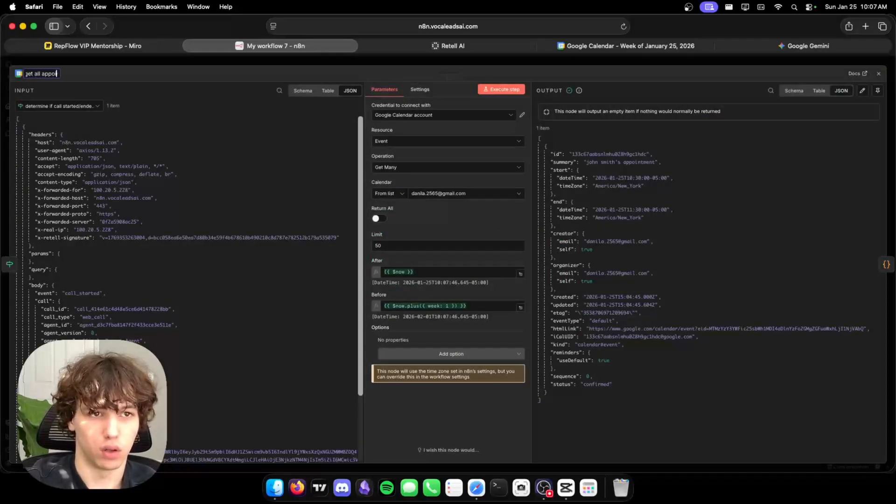
pyautogui.click(170, 62)
pyautogui.doubleClick(549, 264)
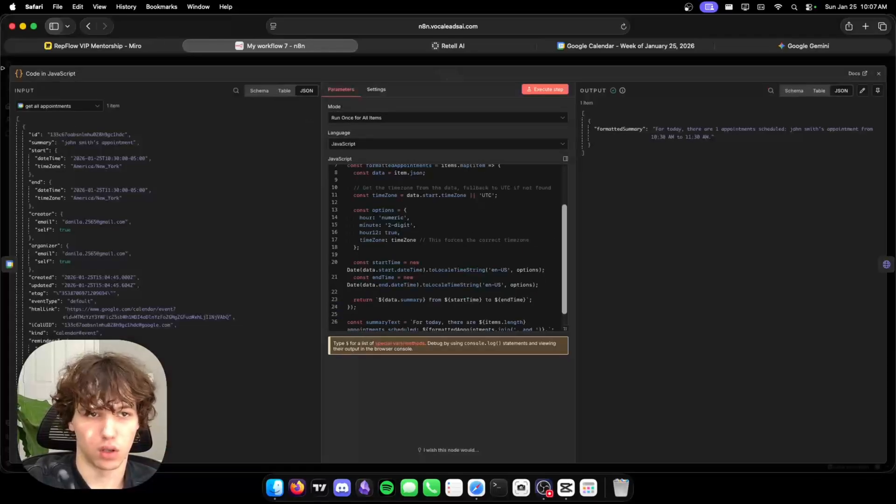
pyautogui.click(70, 74)
pyautogui.write('format a')
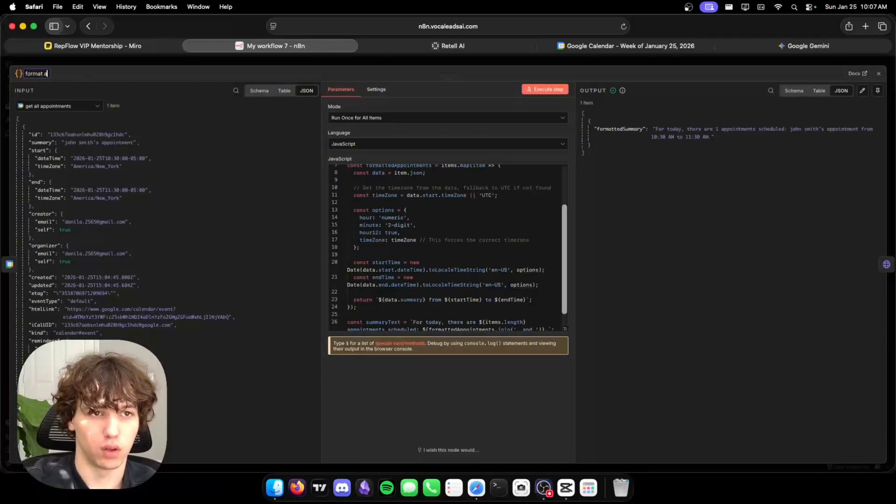
pyautogui.write('ll appo')
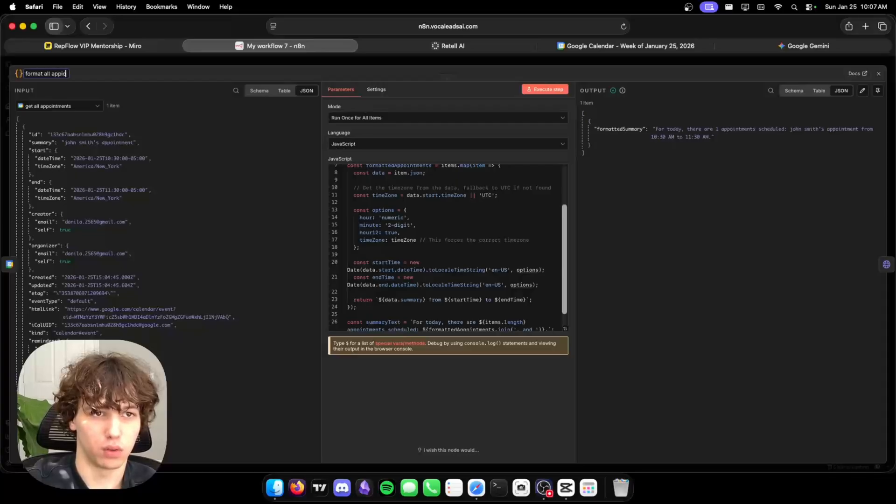
pyautogui.write('itnm')
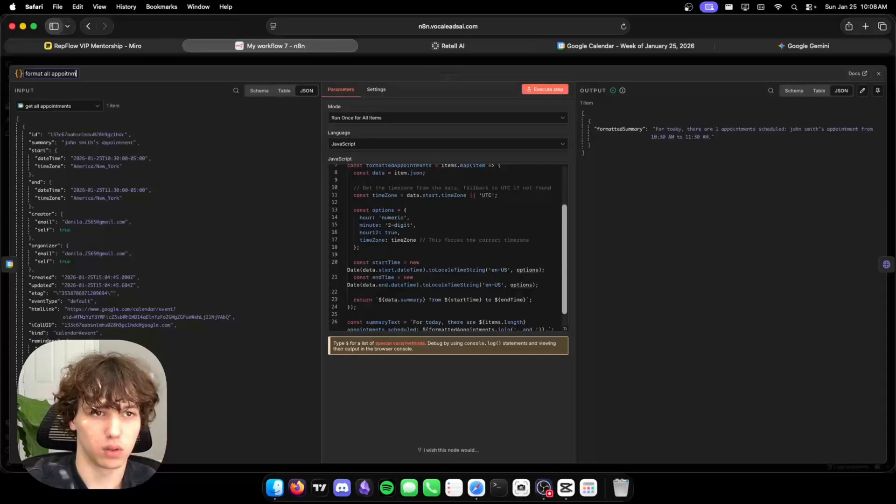
pyautogui.press('BackSpace')
pyautogui.press('BackSpace')
pyautogui.press('BackSpace')
pyautogui.write('ntments')
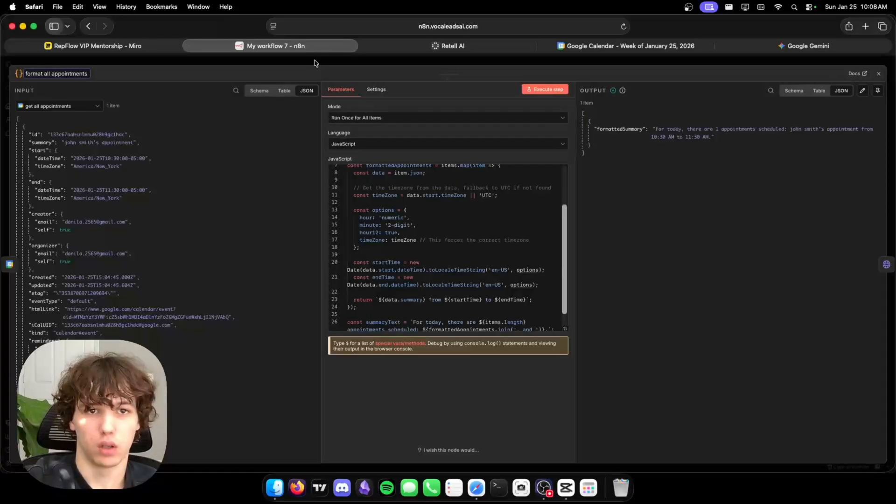
pyautogui.click(316, 63)
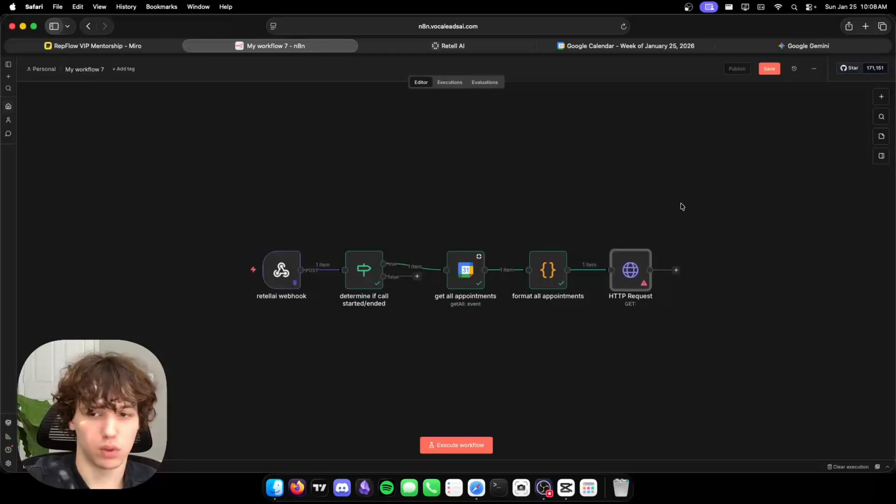
# Rename the HTTP Request node to 'update receptionist' and set its method to PATCH.
pyautogui.doubleClick(626, 279)
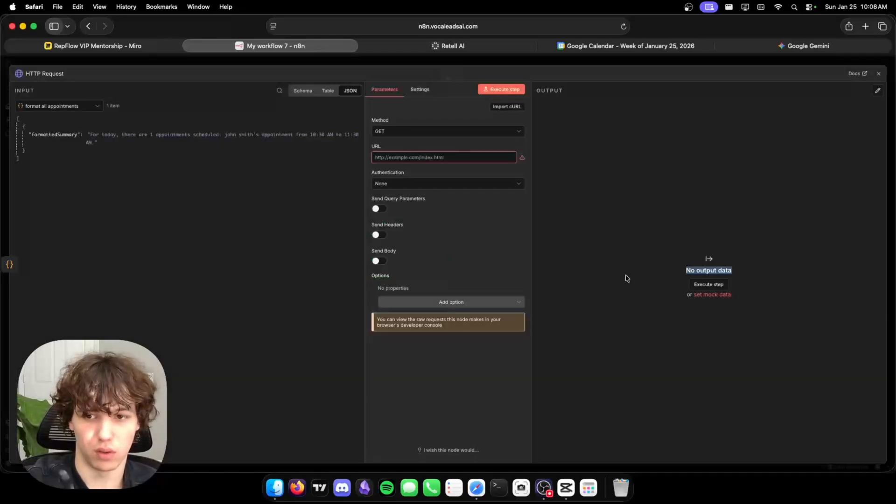
pyautogui.click(32, 74)
pyautogui.write('update reception')
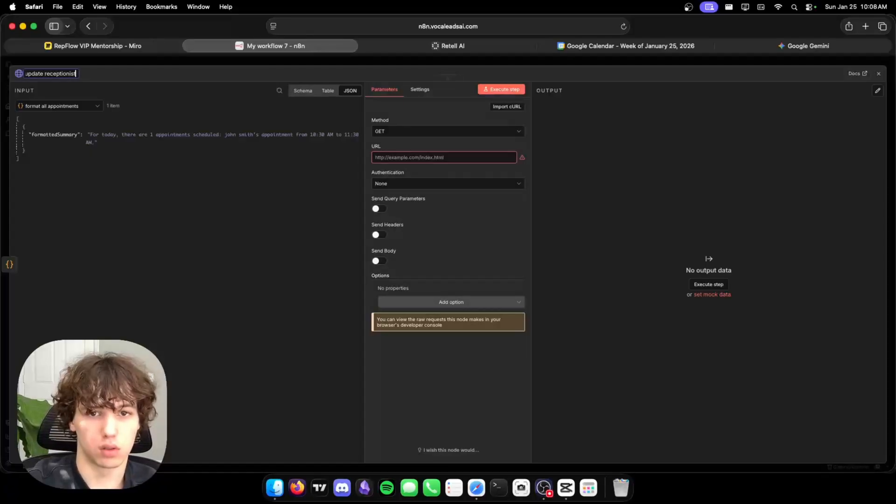
pyautogui.write('ist')
pyautogui.press('Return')
pyautogui.click(420, 131)
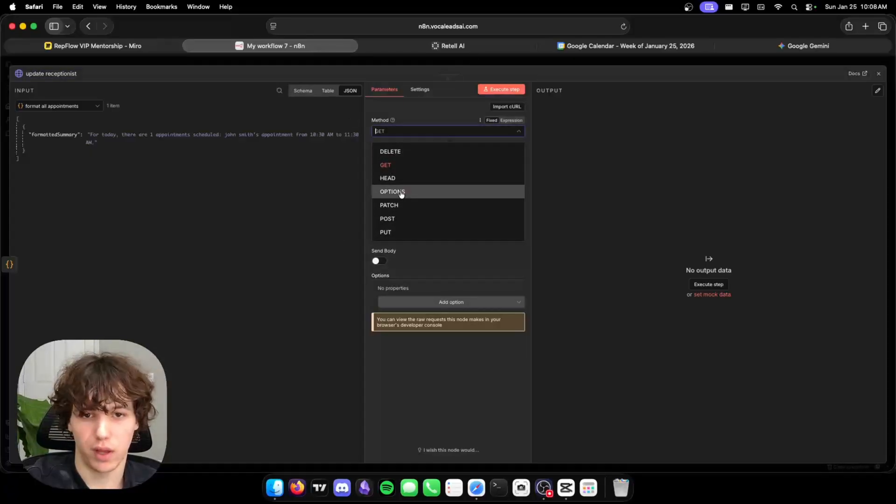
pyautogui.click(401, 206)
pyautogui.click(402, 157)
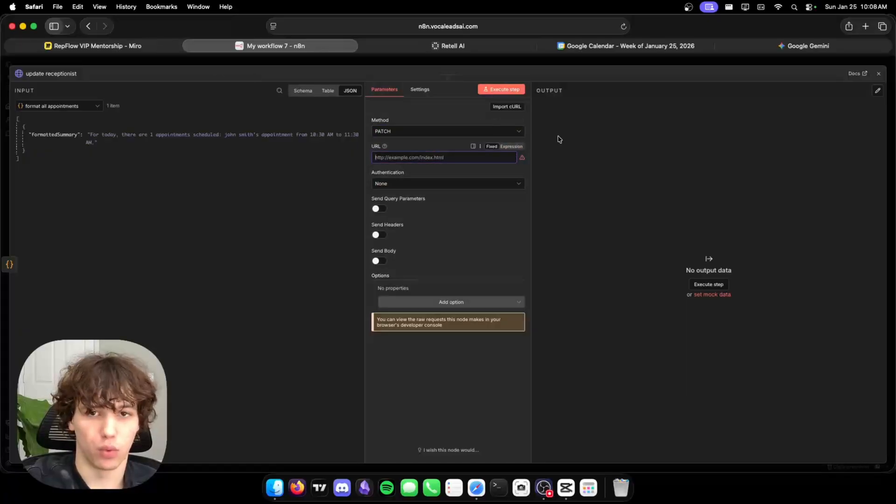
pyautogui.write('https')
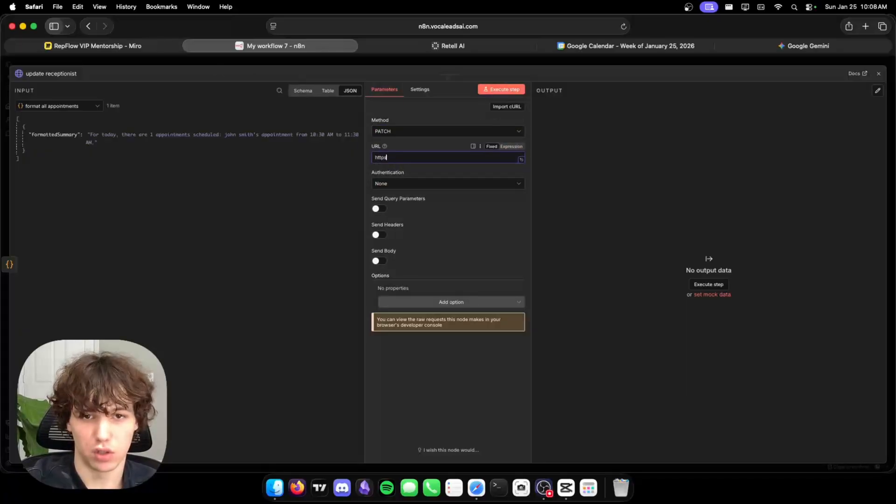
pyautogui.click(512, 146)
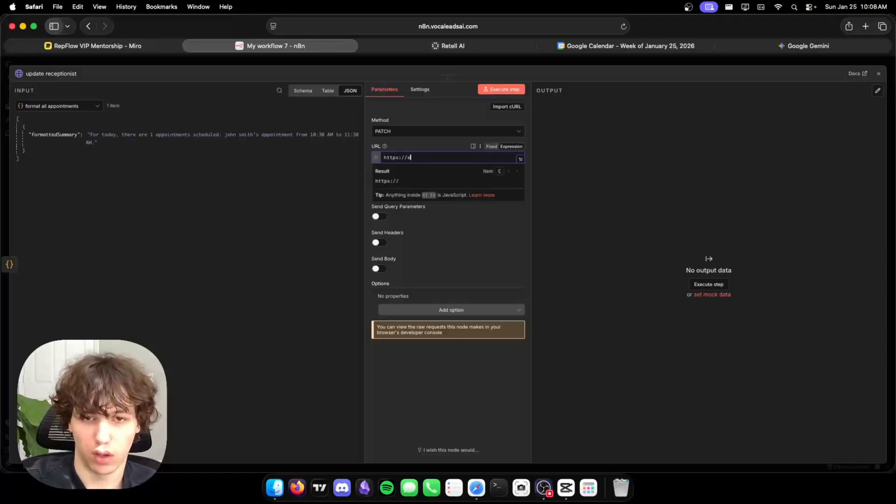
pyautogui.write('://api.retellai.com/v2/')
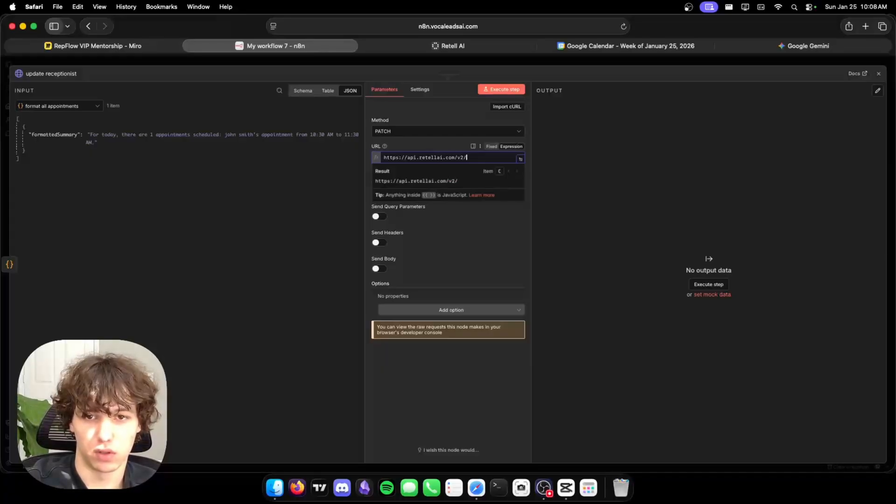
pyautogui.write('update-call/')
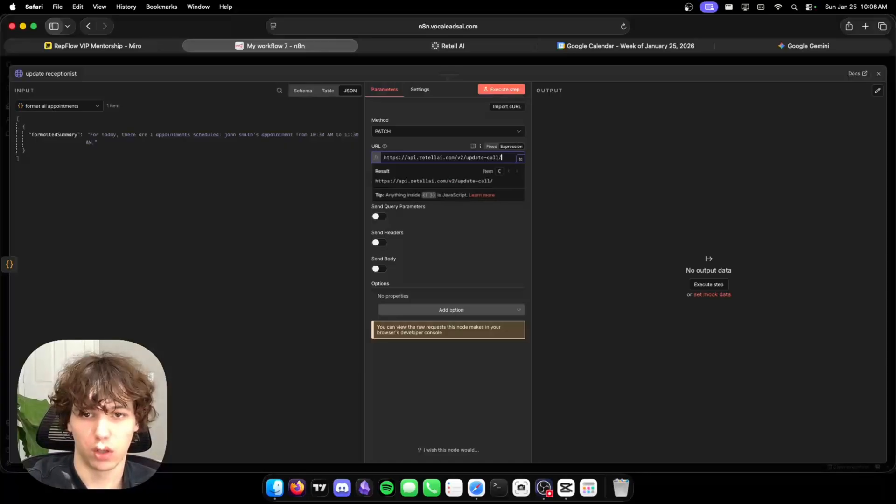
pyautogui.rightClick(37, 106)
pyautogui.click(42, 107)
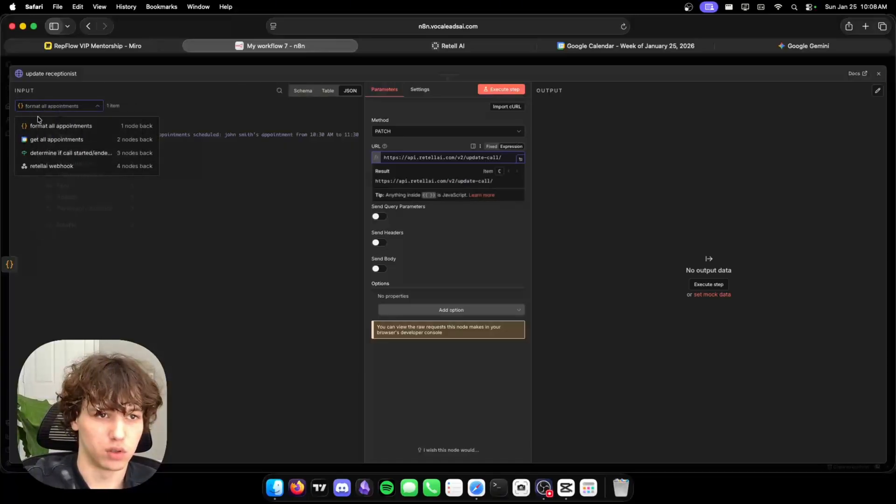
pyautogui.click(50, 166)
pyautogui.scroll(-4, 111, 252)
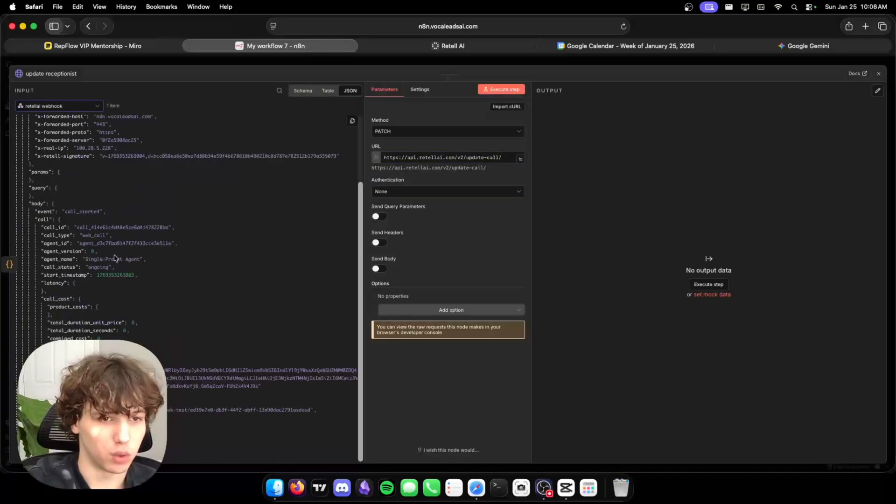
pyautogui.moveTo(53, 228); pyautogui.dragTo(509, 159)
# Authenticate with Generic Credential Type, Header Auth, using the Header Auth account 4 credential.
pyautogui.click(480, 260)
pyautogui.click(406, 207)
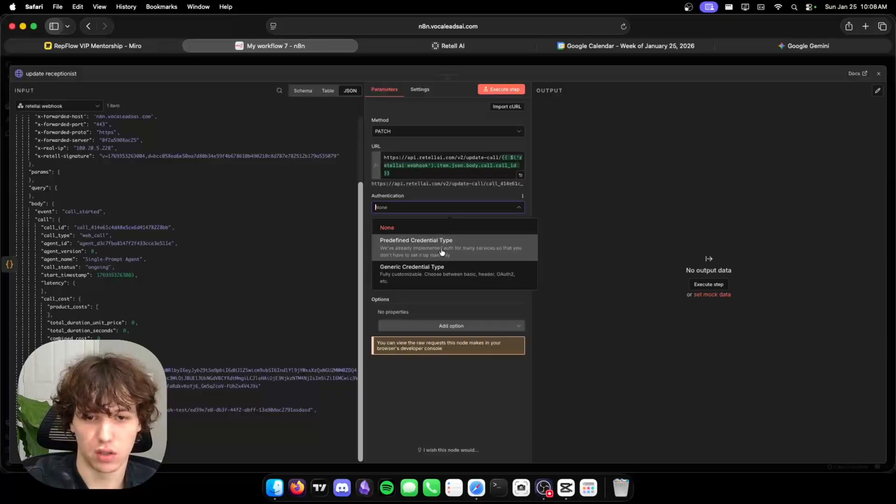
pyautogui.click(430, 271)
pyautogui.click(407, 236)
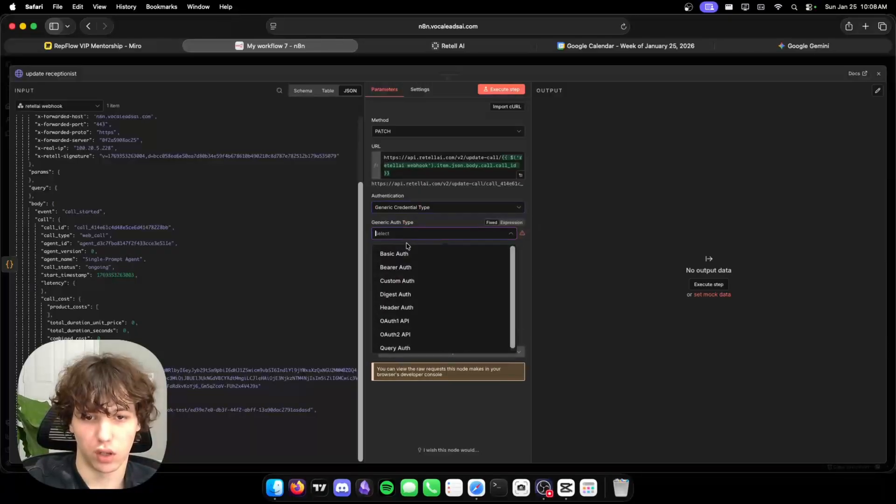
pyautogui.click(397, 307)
pyautogui.click(400, 257)
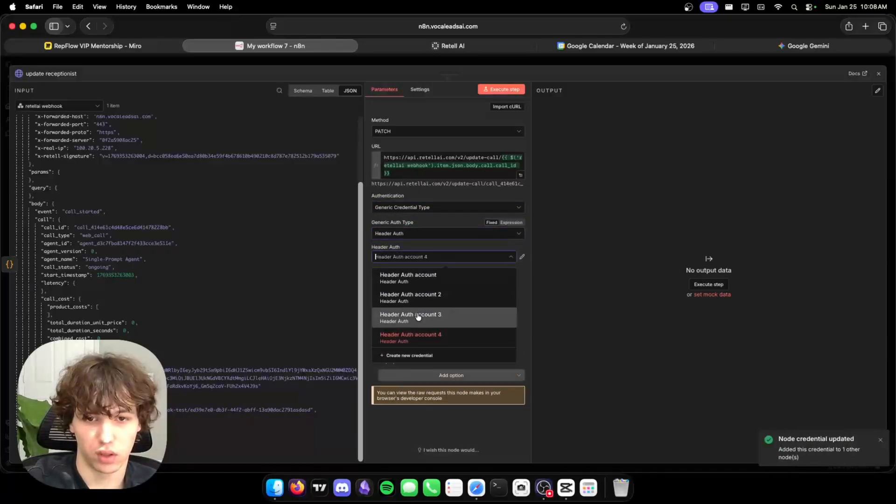
pyautogui.click(523, 258)
# Open the Header Auth account 4 credential to view its Authorization header name.
pyautogui.click(521, 261)
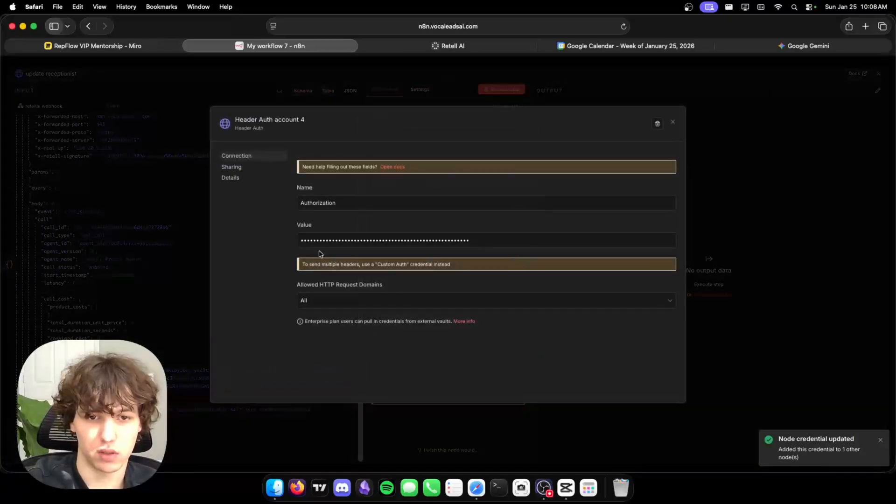
pyautogui.doubleClick(311, 203)
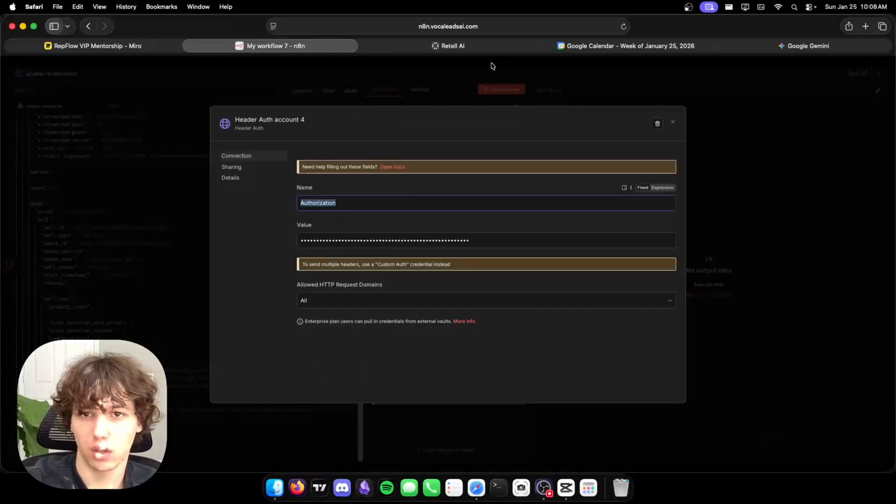
pyautogui.click(491, 46)
pyautogui.click(260, 275)
# Jot a temporary Bearer note in the Retell agent prompt, then remove it, leaving the prompt unchanged.
pyautogui.press('Return')
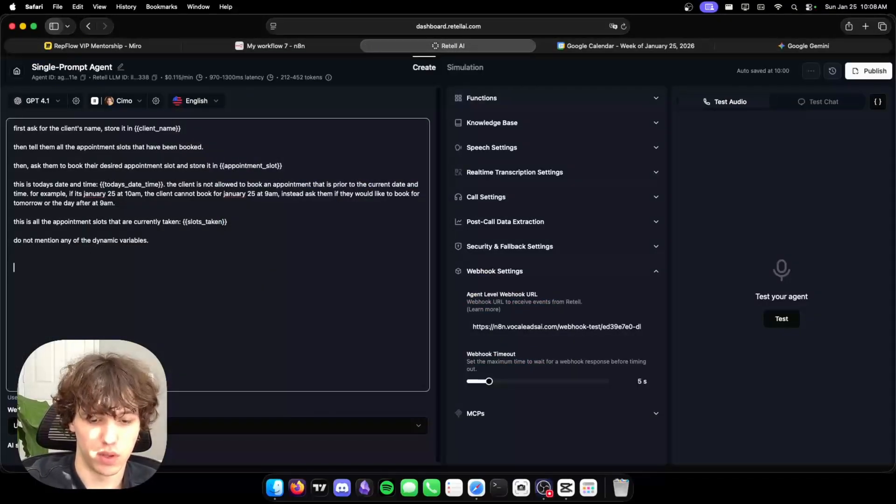
pyautogui.write('Bearer RETEWLLAI_API_KEY')
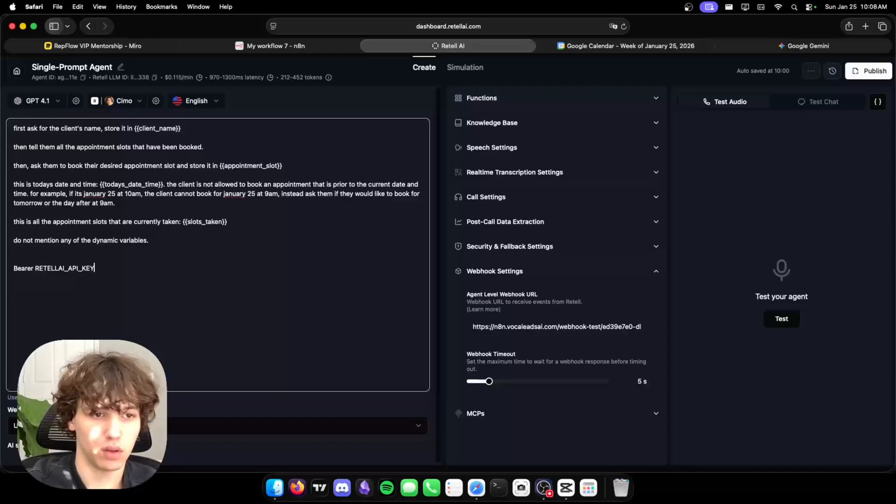
pyautogui.moveTo(148, 254); pyautogui.dragTo(130, 262)
pyautogui.tripleClick(78, 267)
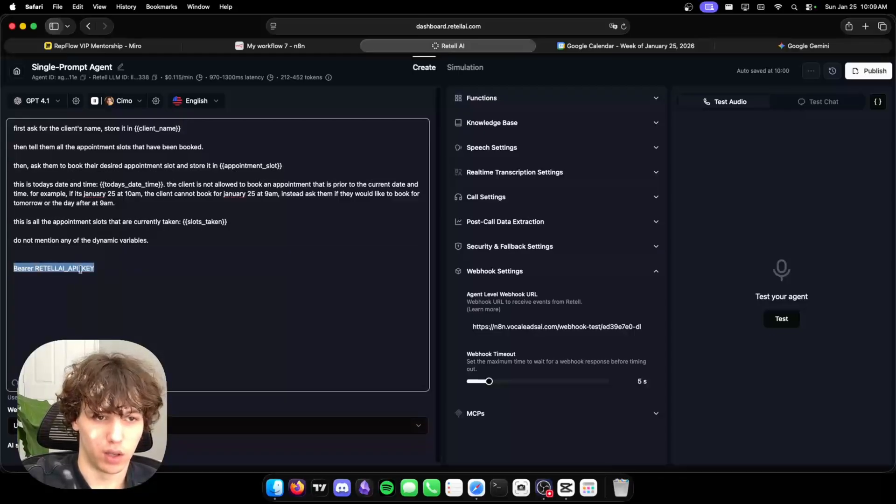
pyautogui.press('BackSpace')
pyautogui.press('super+z')
pyautogui.click(29, 278)
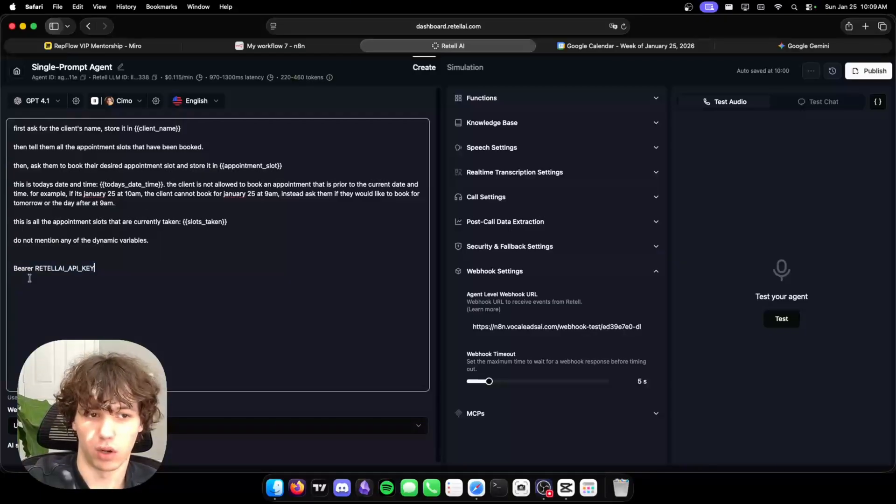
pyautogui.click(807, 46)
pyautogui.click(299, 46)
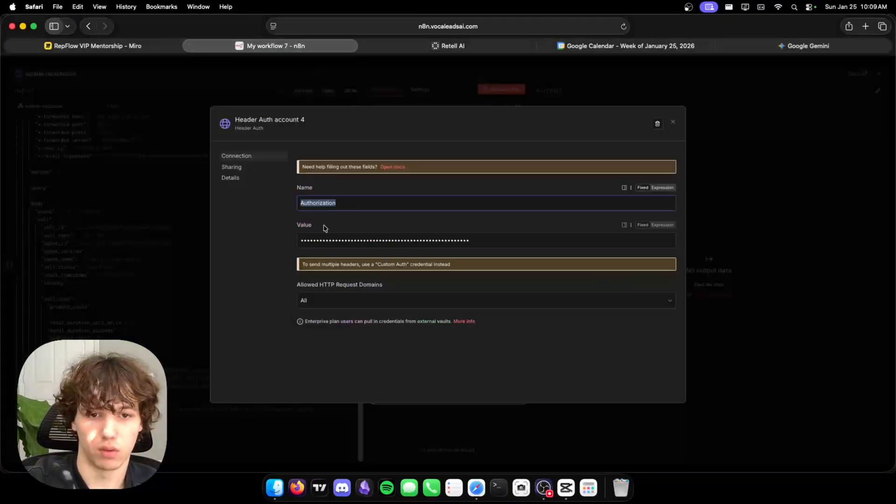
pyautogui.click(447, 46)
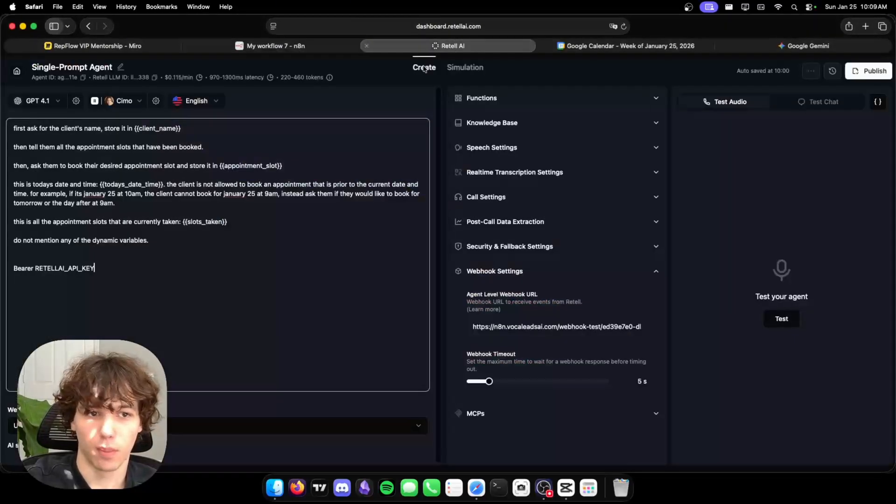
pyautogui.click(127, 281)
pyautogui.press('super+BackSpace')
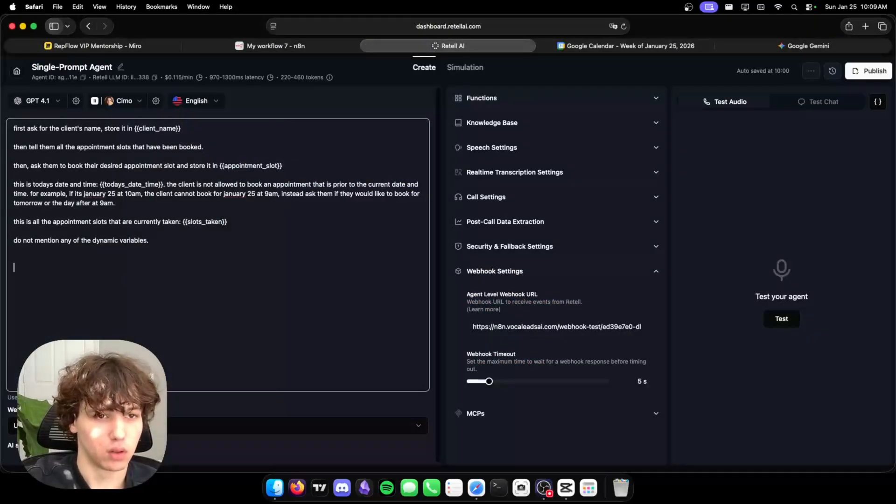
# View the workspace Secret Key on Retell's Settings > API Keys page, then return to n8n.
pyautogui.click(16, 71)
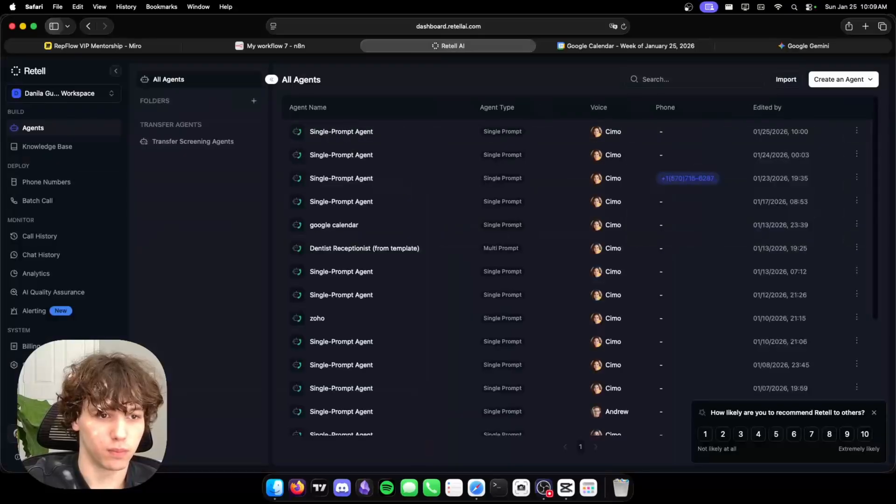
pyautogui.click(14, 364)
pyautogui.click(36, 152)
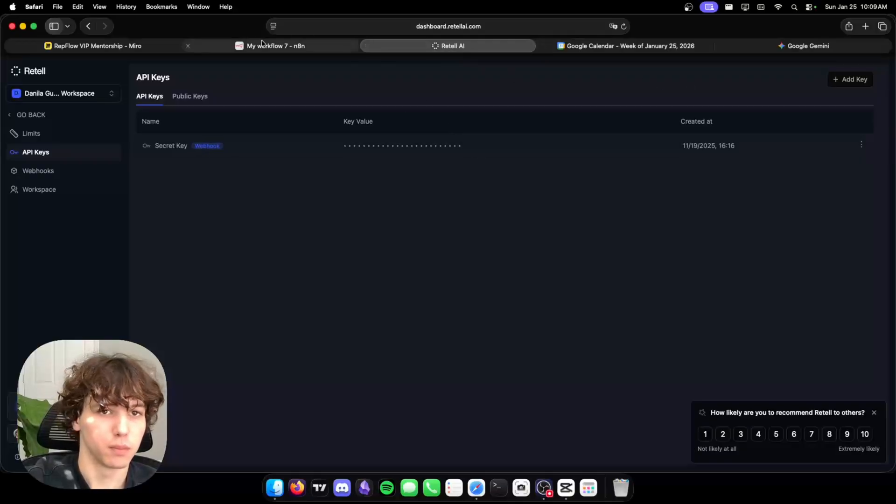
pyautogui.click(275, 46)
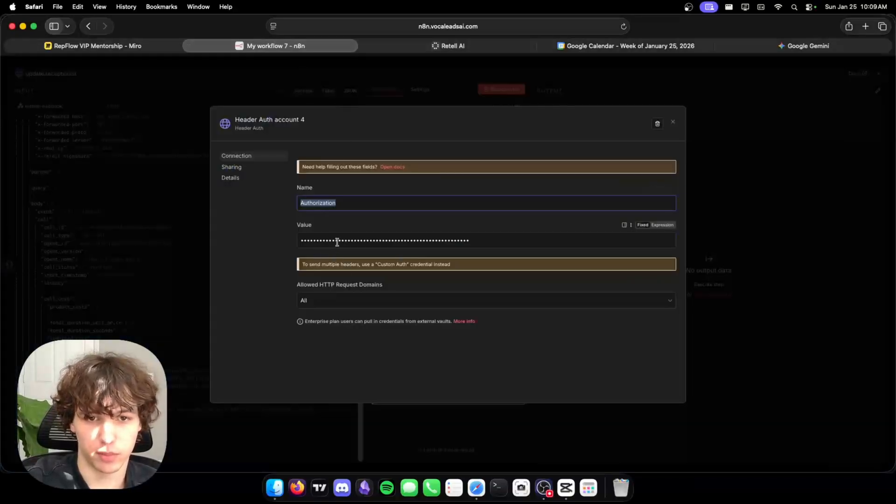
# Enable Send Body using JSON and begin the body with an opening curly brace.
pyautogui.click(786, 293)
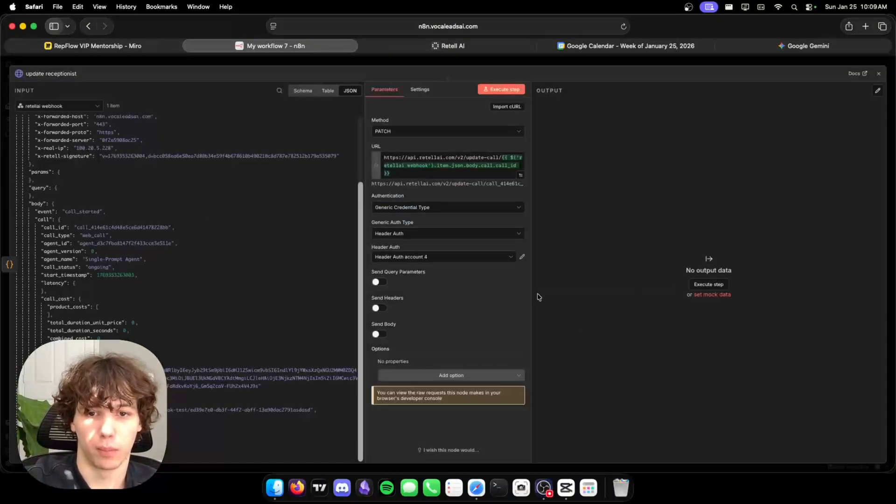
pyautogui.click(378, 334)
pyautogui.scroll(-3, 398, 280)
pyautogui.click(398, 269)
pyautogui.click(414, 310)
pyautogui.click(422, 346)
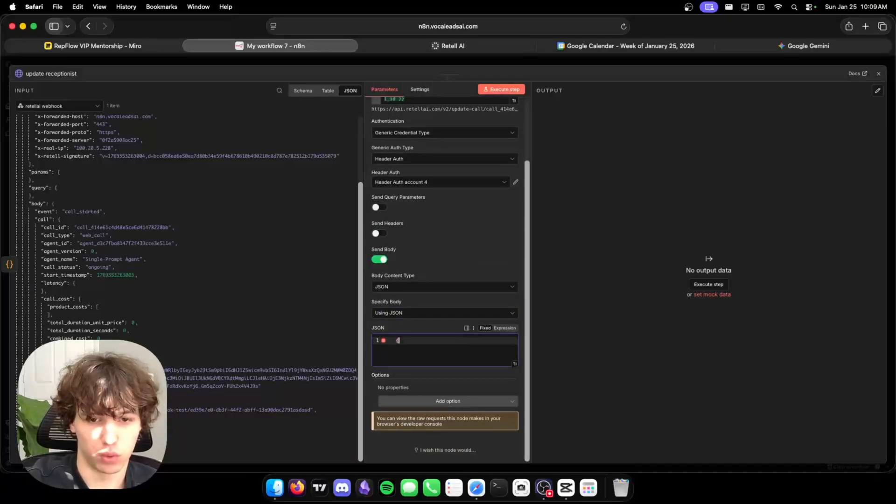
pyautogui.write('{')
pyautogui.press('Return')
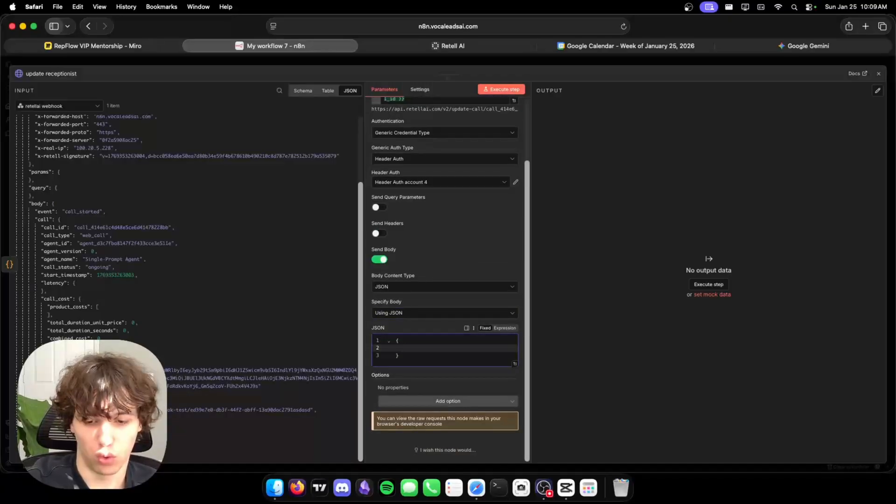
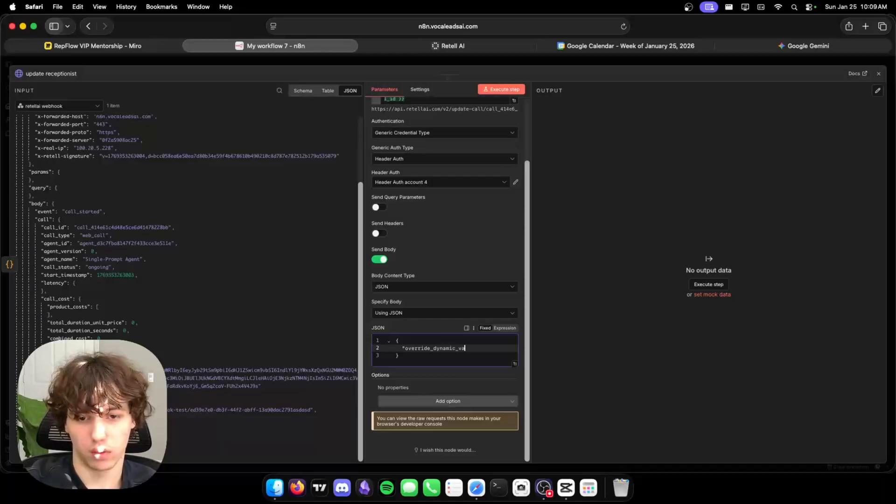
# Close the "override_dynamic_variables" key with a quote in the JSON body and open a new blank browser tab.
pyautogui.write('"')
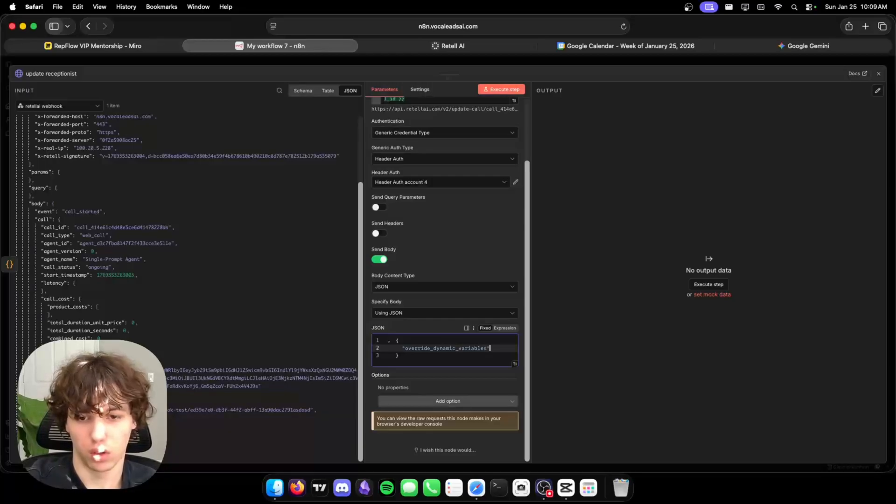
pyautogui.click(866, 27)
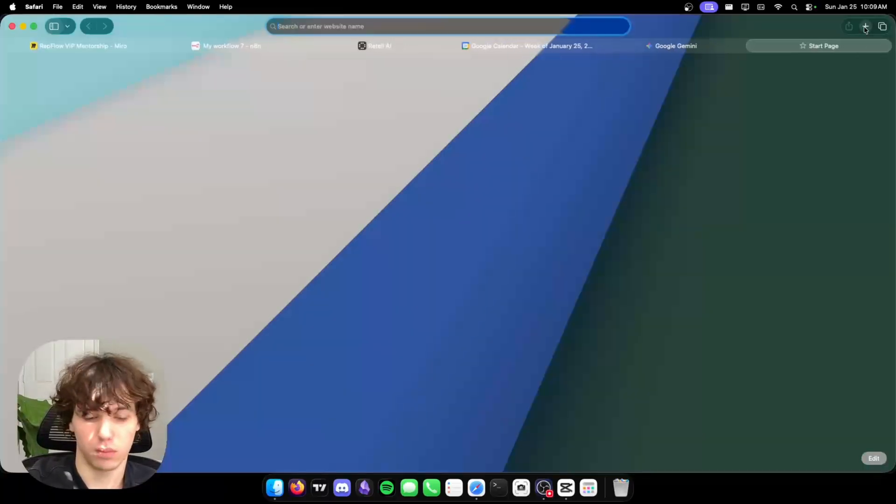
# Search 'retellai override dynamic variables' and open Retell's Dynamic Variables documentation page.
pyautogui.write('retellai')
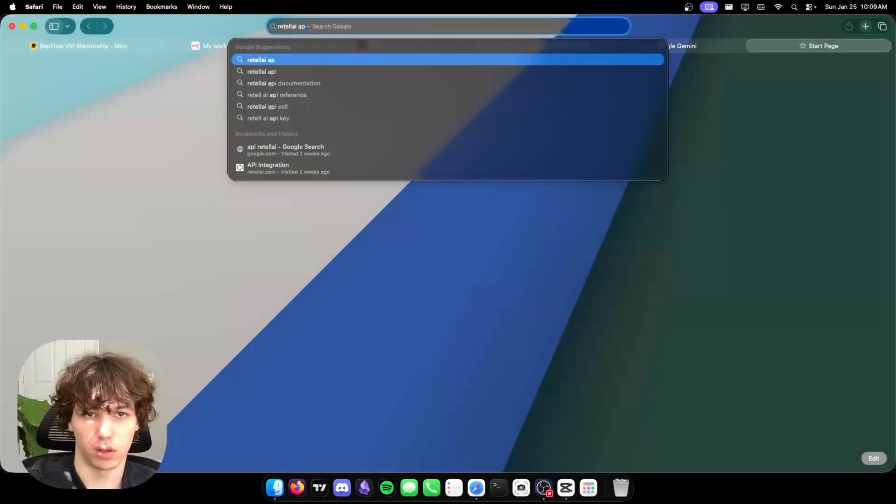
pyautogui.write(' overrid')
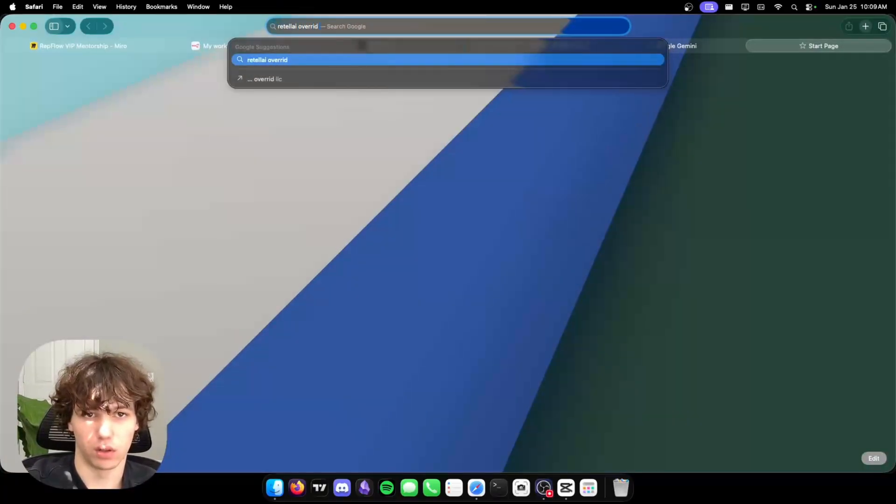
pyautogui.write('e dynamic var')
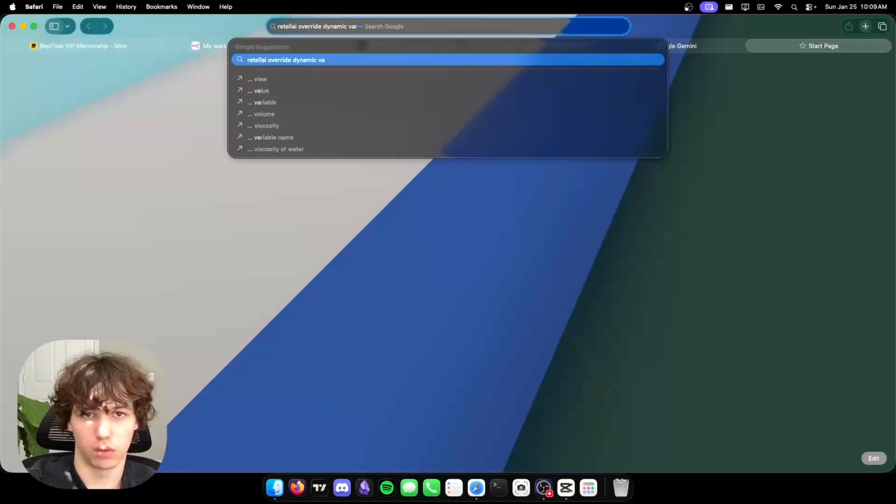
pyautogui.write('iables')
pyautogui.press('Return')
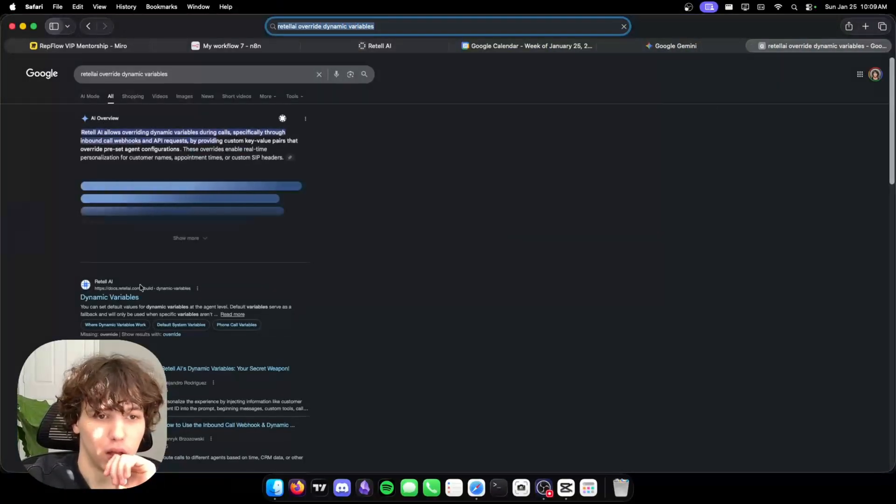
pyautogui.click(117, 290)
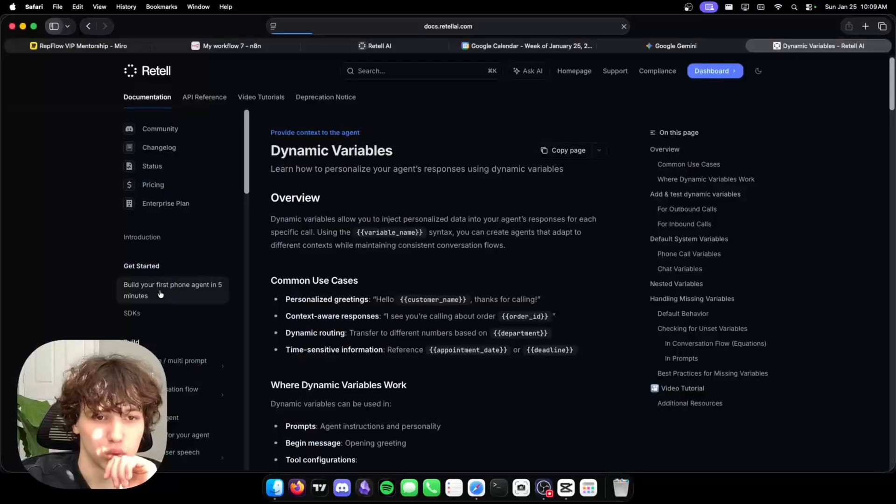
pyautogui.scroll(-15, 351, 298)
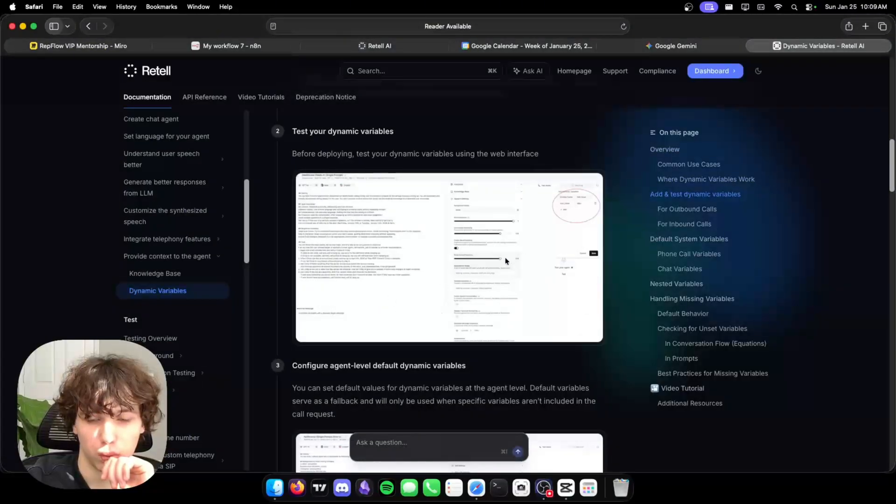
pyautogui.scroll(-15, 510, 255)
pyautogui.scroll(-15, 488, 282)
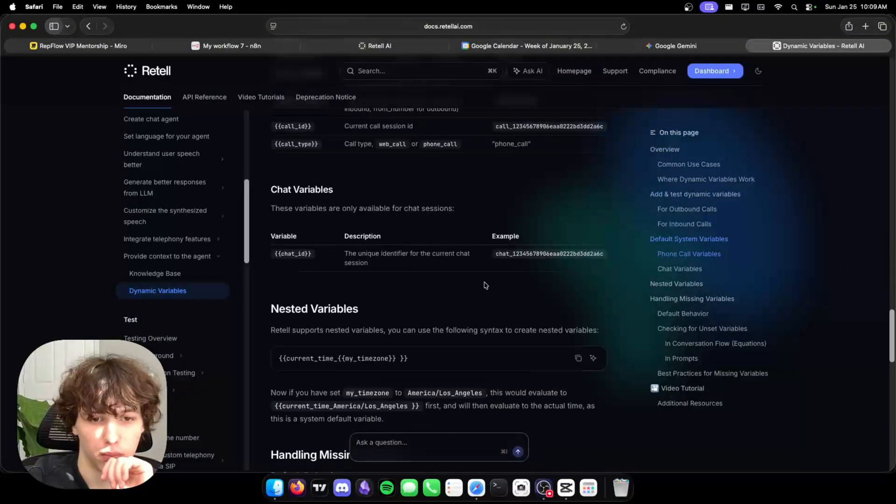
# Find 'overrid' mentions on the docs page, then return to the n8n workflow tab.
pyautogui.press('super+f')
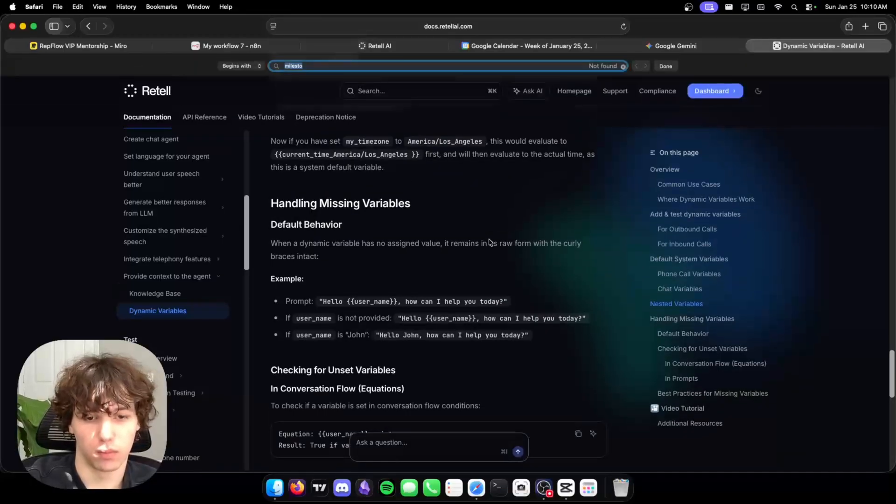
pyautogui.write('overrid')
pyautogui.press('super+a')
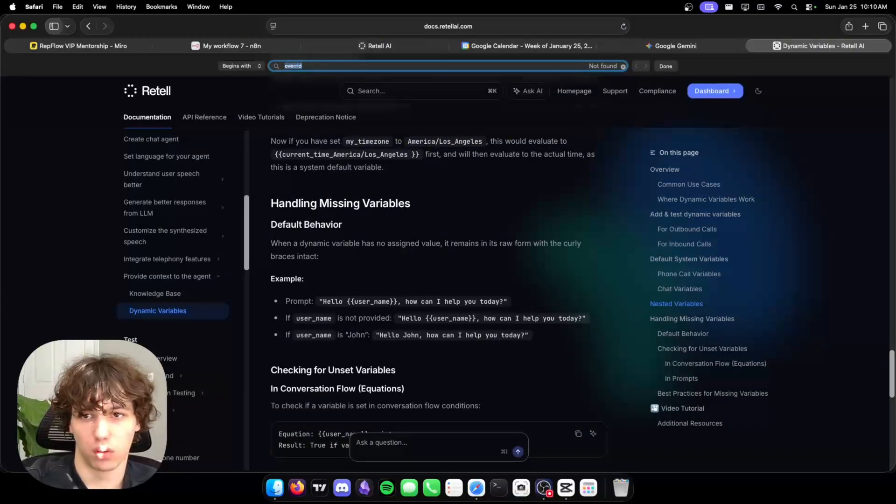
pyautogui.press('Escape')
pyautogui.scroll(15, 401, 233)
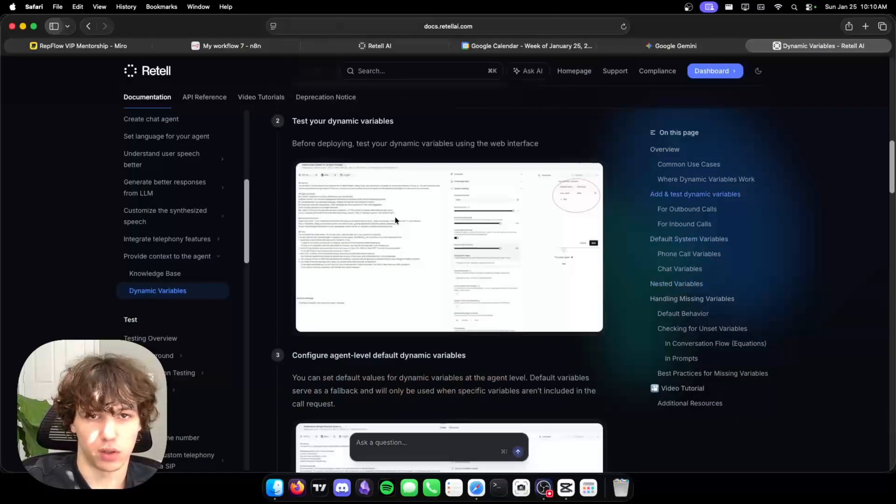
pyautogui.scroll(4, 408, 210)
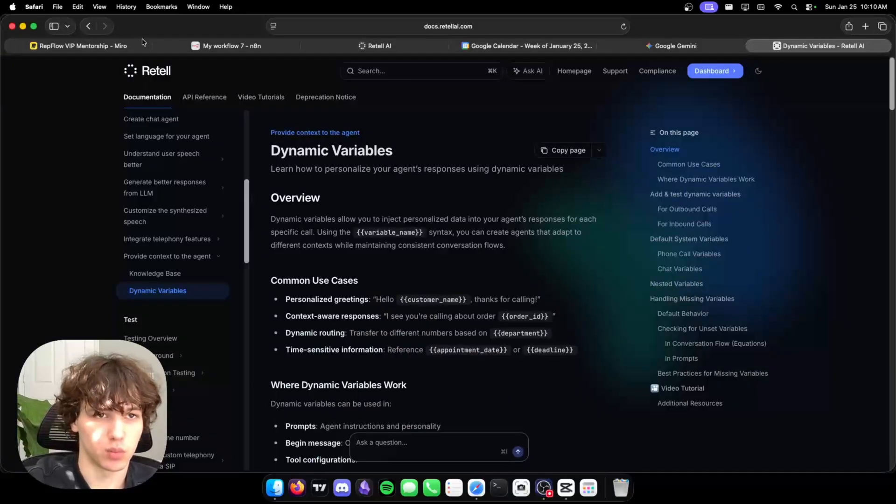
pyautogui.click(215, 45)
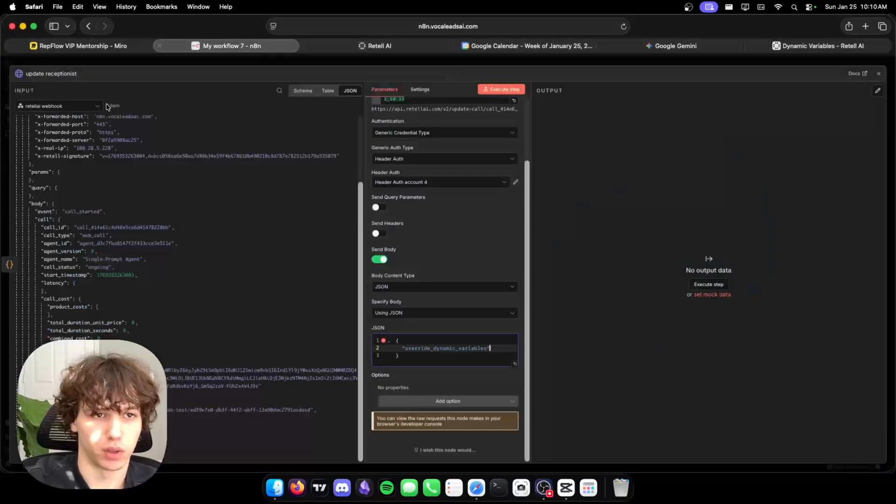
# Close the update receptionist node and save My workflow 7 on the way to the overview.
pyautogui.click(363, 62)
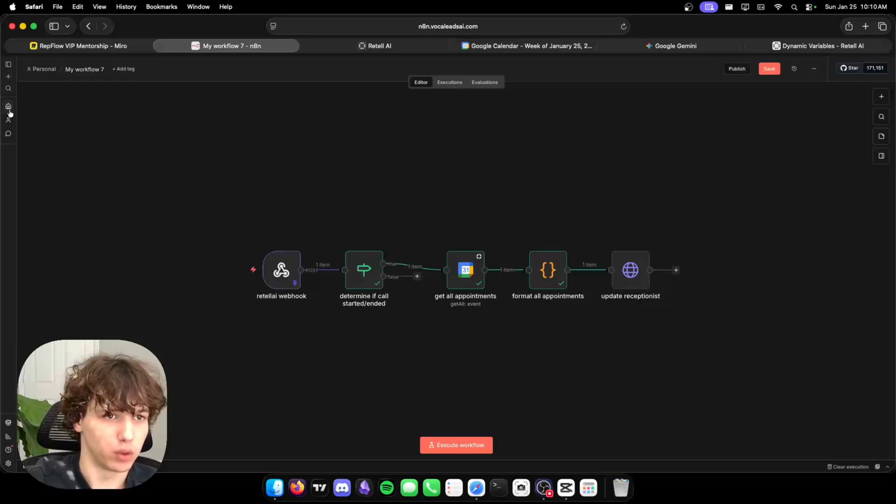
pyautogui.click(8, 109)
pyautogui.click(510, 281)
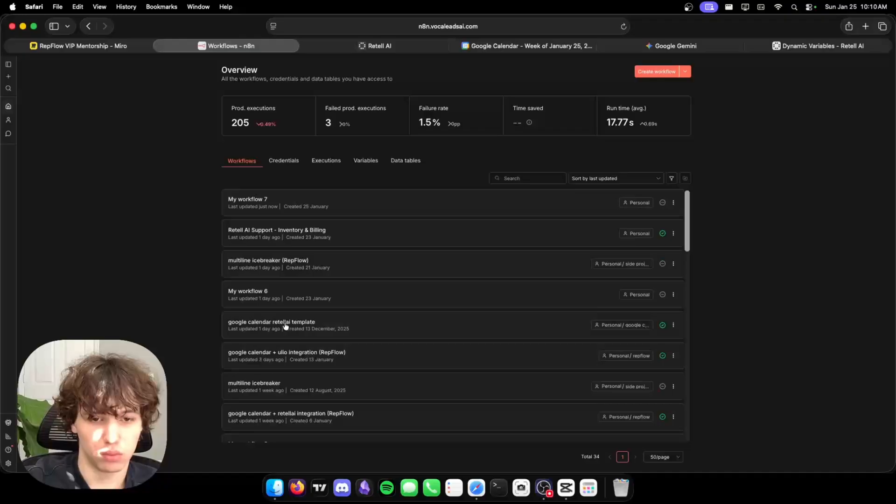
# Copy the JSON body from the RepFlow workflow's Send Data to Receptionist node.
pyautogui.click(315, 417)
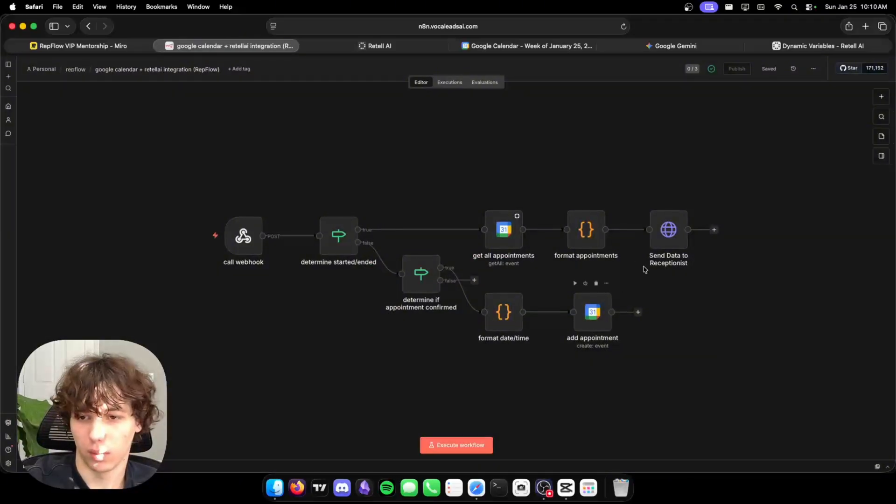
pyautogui.doubleClick(668, 229)
pyautogui.scroll(-5, 442, 298)
pyautogui.click(433, 328)
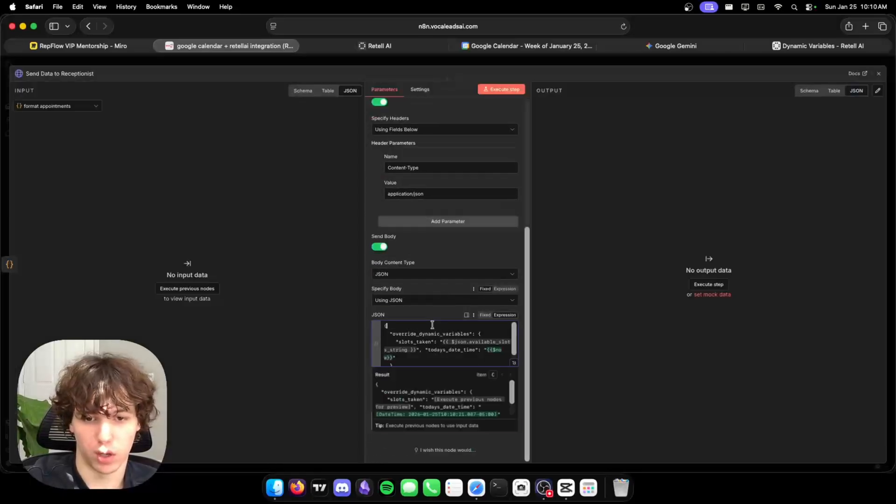
pyautogui.press('super+a')
pyautogui.press('cmd+c')
pyautogui.click(583, 63)
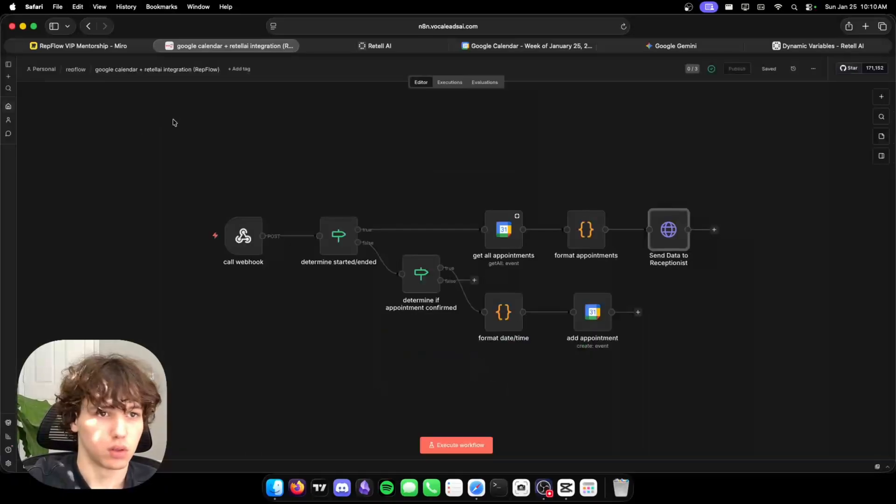
pyautogui.click(9, 111)
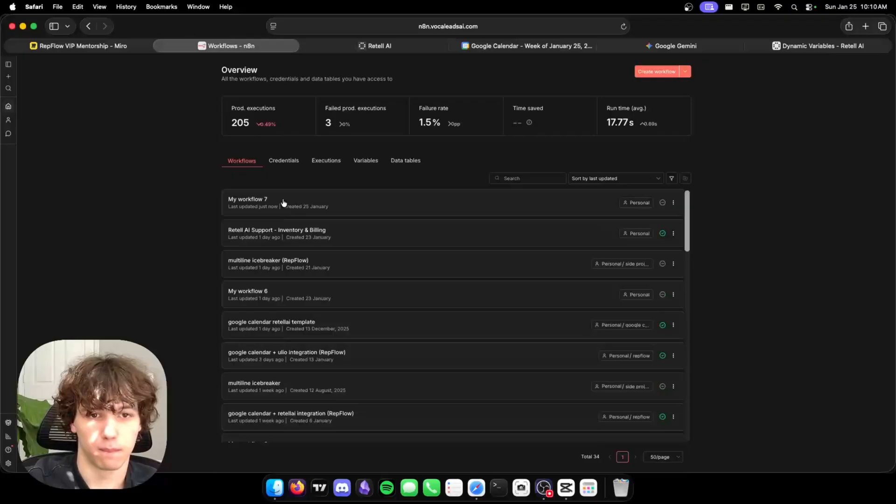
# Rename My workflow 7 to 'n8n masterclass video' and reopen its update receptionist node.
pyautogui.click(283, 202)
pyautogui.click(99, 70)
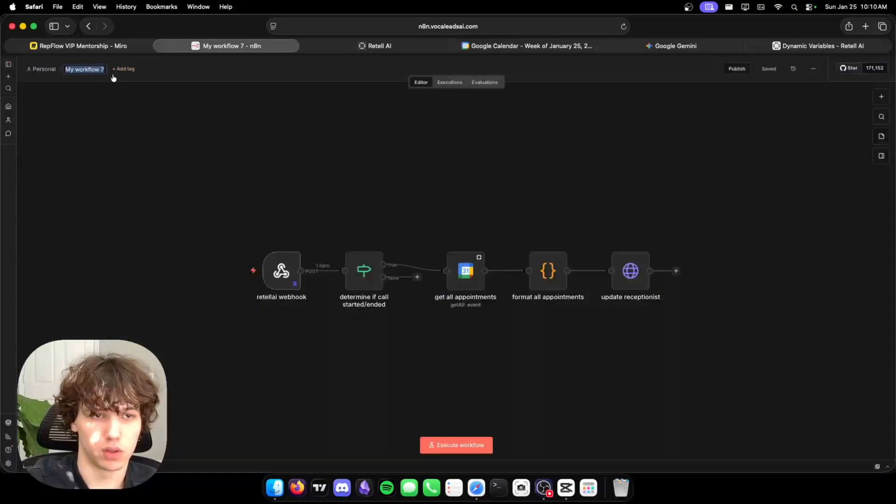
pyautogui.write('r')
pyautogui.write('8n masterclass')
pyautogui.write(' video')
pyautogui.press('Return')
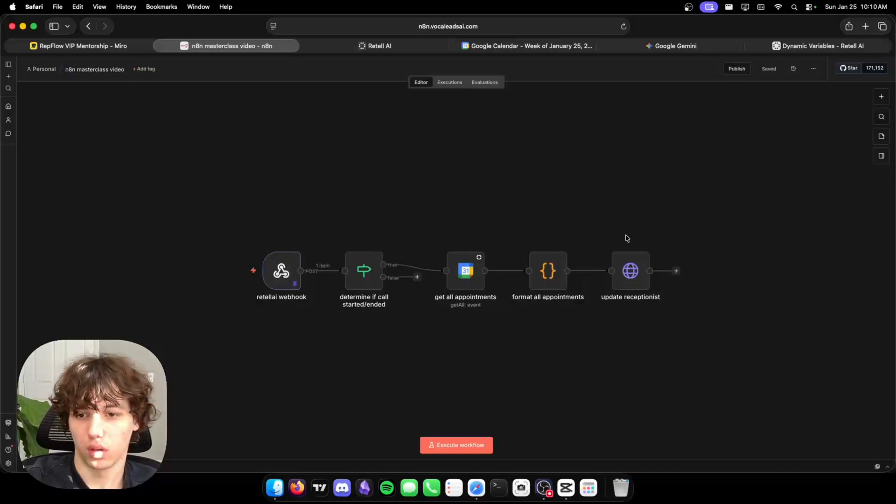
pyautogui.scroll(5, 620, 248)
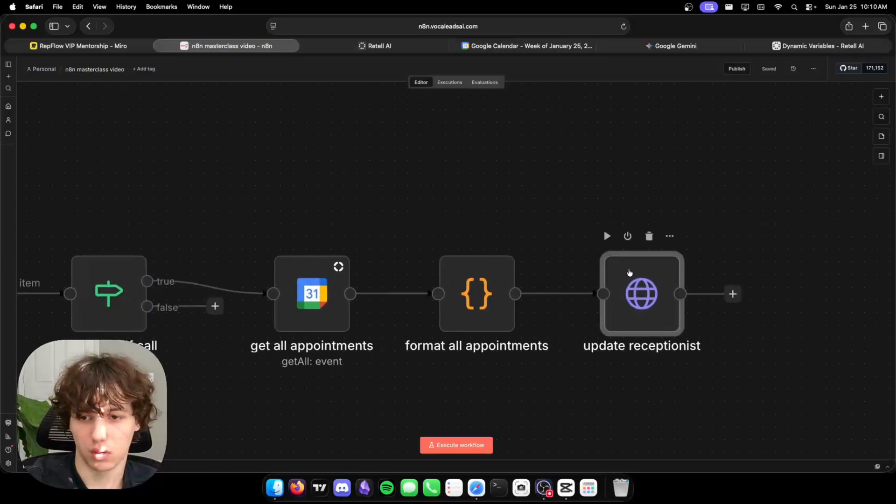
pyautogui.doubleClick(628, 273)
pyautogui.scroll(-3, 504, 295)
# Paste the copied dynamic-variables JSON into the update receptionist body as an expression and test-run the workflow.
pyautogui.click(448, 342)
pyautogui.press('cmd+a')
pyautogui.press('cmd+v')
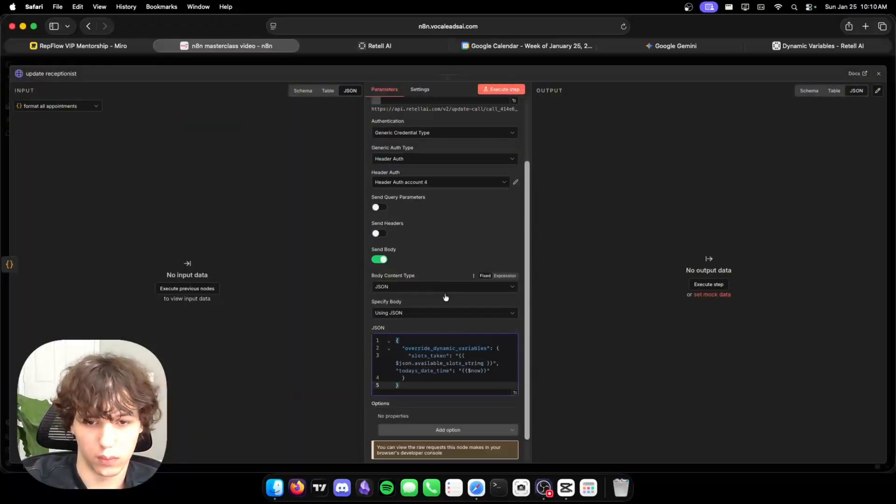
pyautogui.click(504, 329)
pyautogui.click(441, 358)
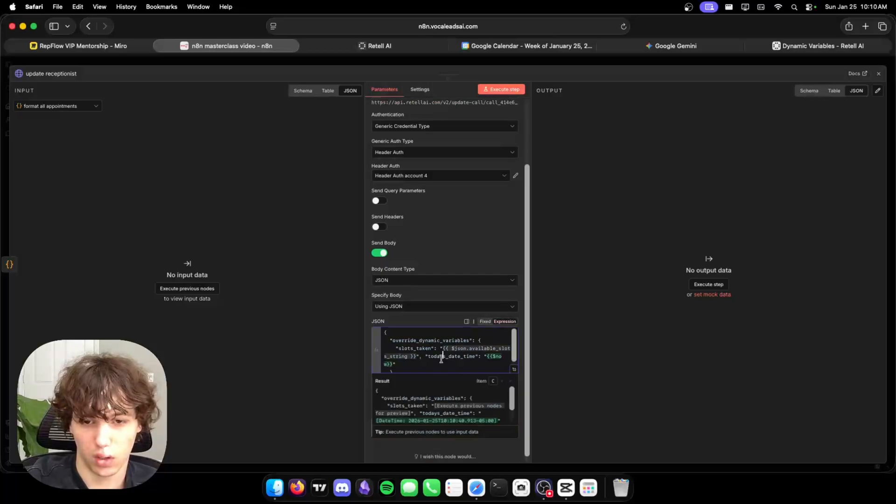
pyautogui.click(610, 60)
pyautogui.click(443, 236)
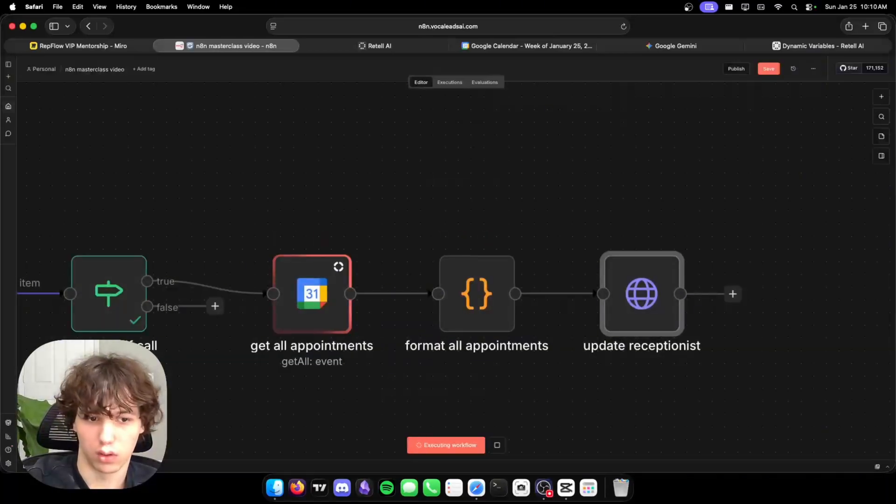
pyautogui.press('-')
pyautogui.press('-')
pyautogui.press('-')
pyautogui.press('-')
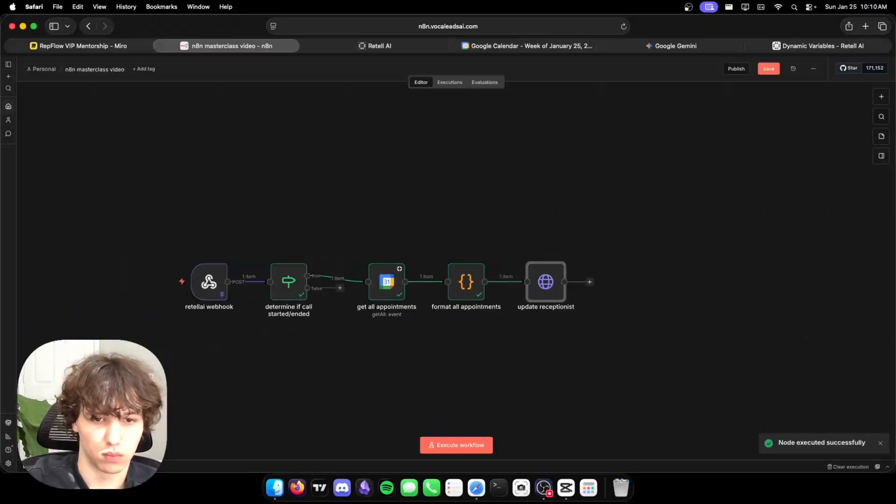
# Replace the old available-slots expression with formattedSummary as the slots_taken value.
pyautogui.doubleClick(545, 285)
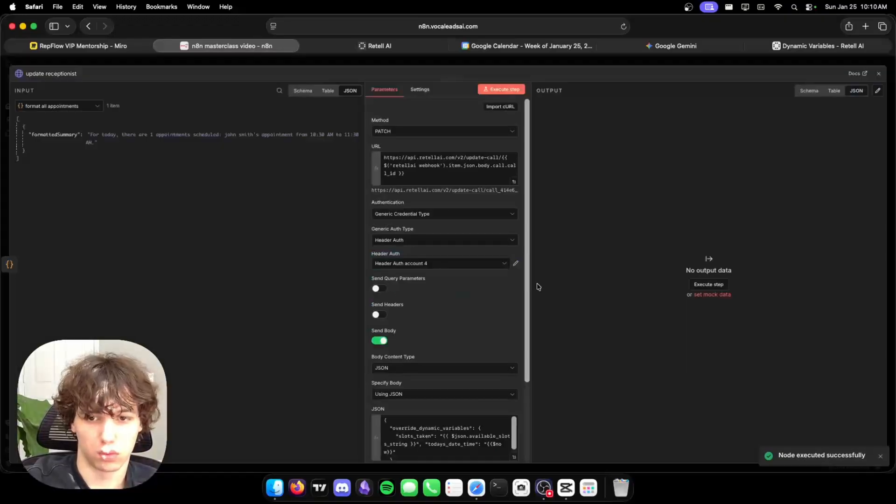
pyautogui.scroll(-4, 457, 323)
pyautogui.click(436, 321)
pyautogui.moveTo(443, 322); pyautogui.dragTo(414, 330)
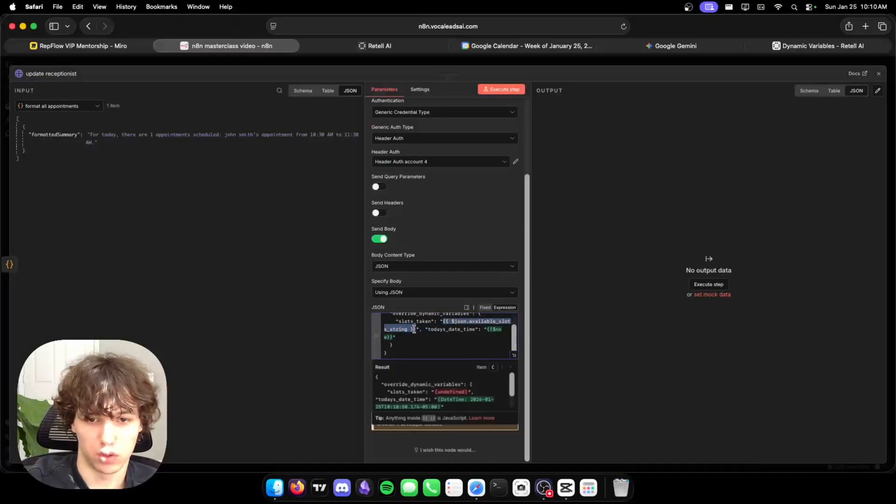
pyautogui.press('BackSpace')
pyautogui.moveTo(53, 135); pyautogui.dragTo(442, 329)
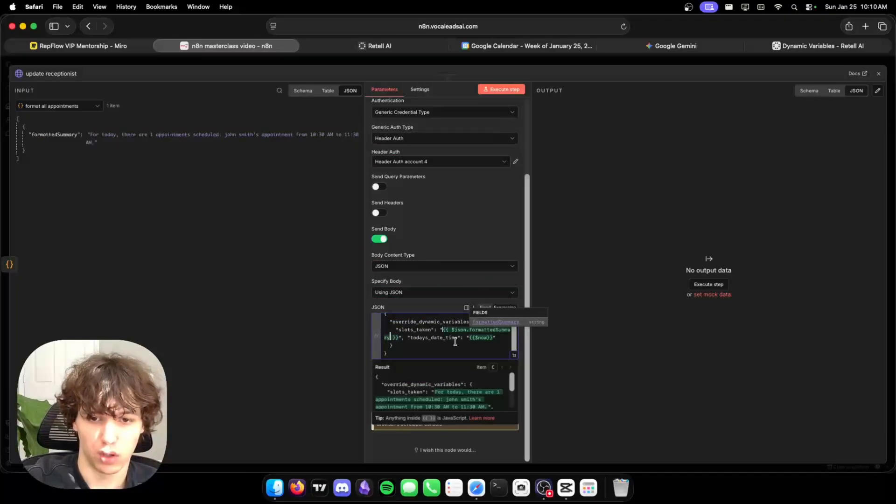
pyautogui.scroll(4, 414, 278)
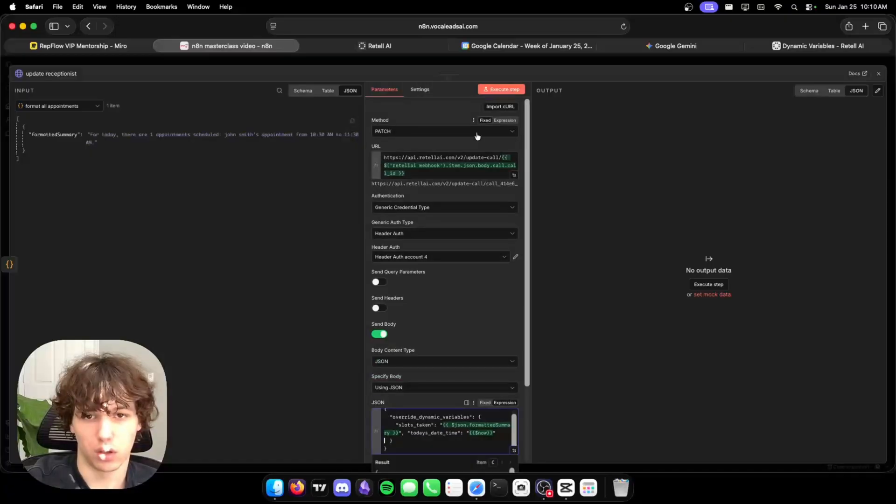
# Show retellai webhook data as input and inspect the override_dynamic_variables and todays_date_time keys.
pyautogui.click(59, 106)
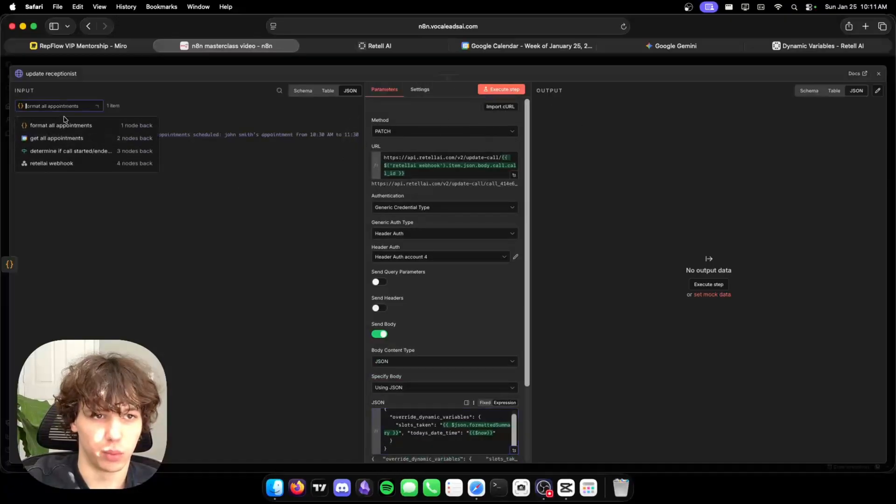
pyautogui.click(96, 167)
pyautogui.scroll(-4, 479, 328)
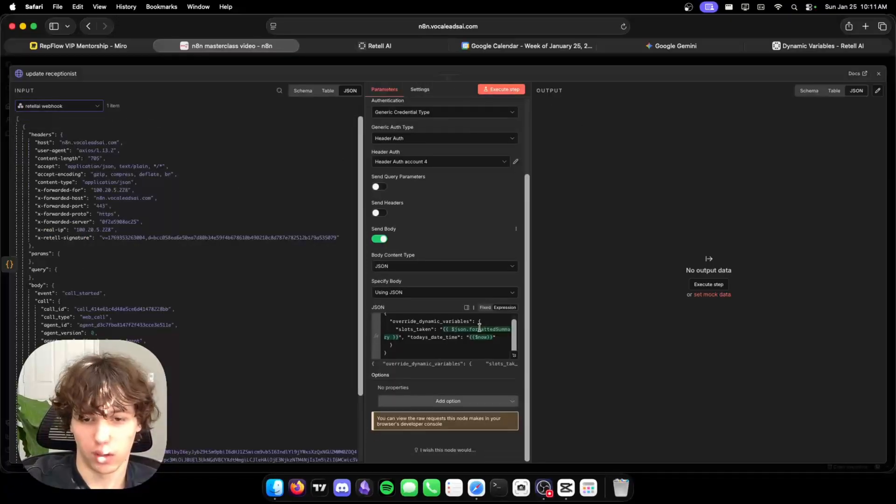
pyautogui.click(403, 321)
pyautogui.doubleClick(403, 321)
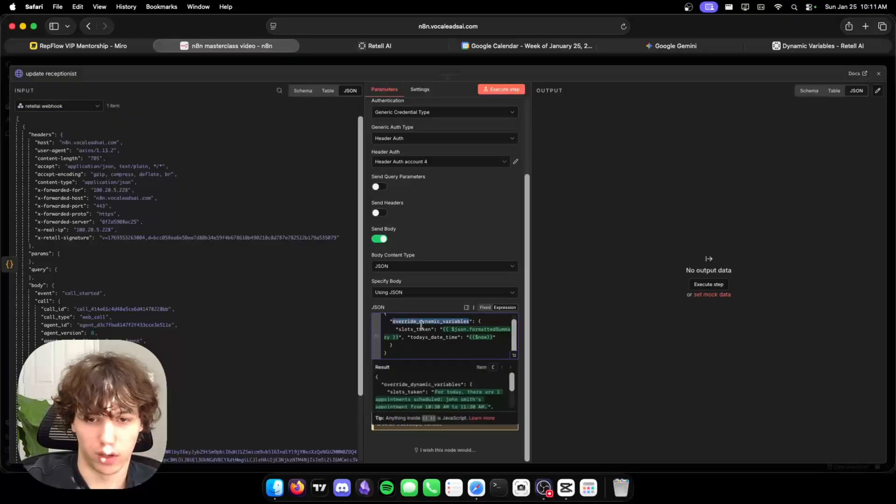
pyautogui.click(412, 328)
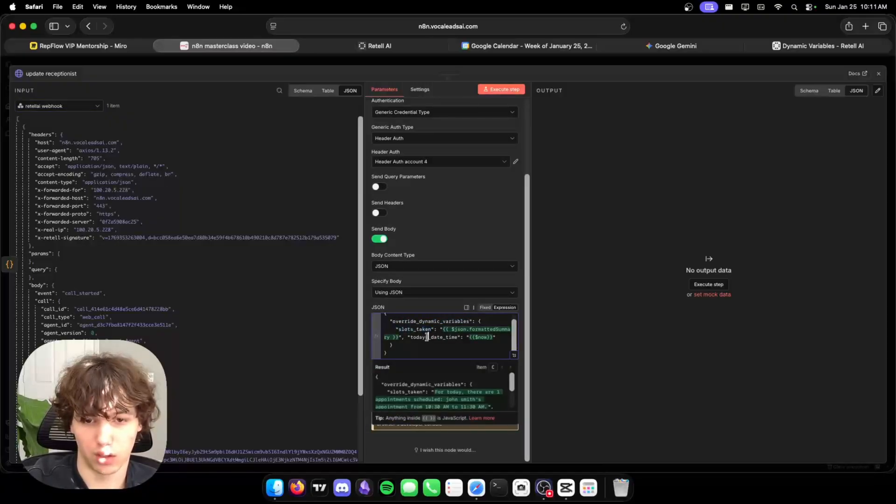
pyautogui.doubleClick(427, 337)
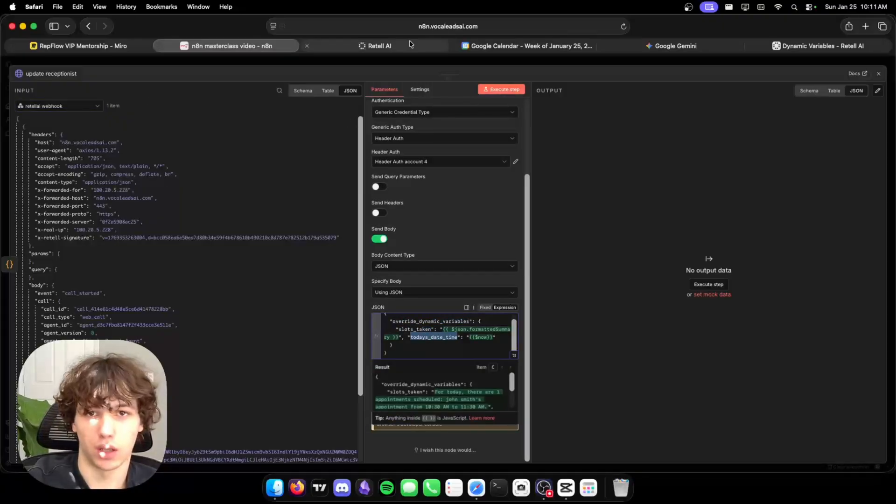
# Open Retell AI's Single-Prompt Agent and review its todays_date_time variable and language model.
pyautogui.click(377, 45)
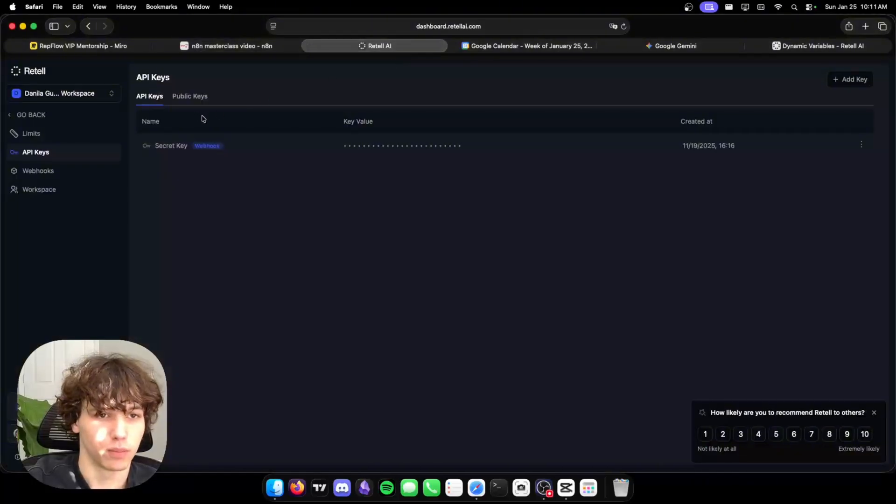
pyautogui.click(32, 115)
pyautogui.click(388, 136)
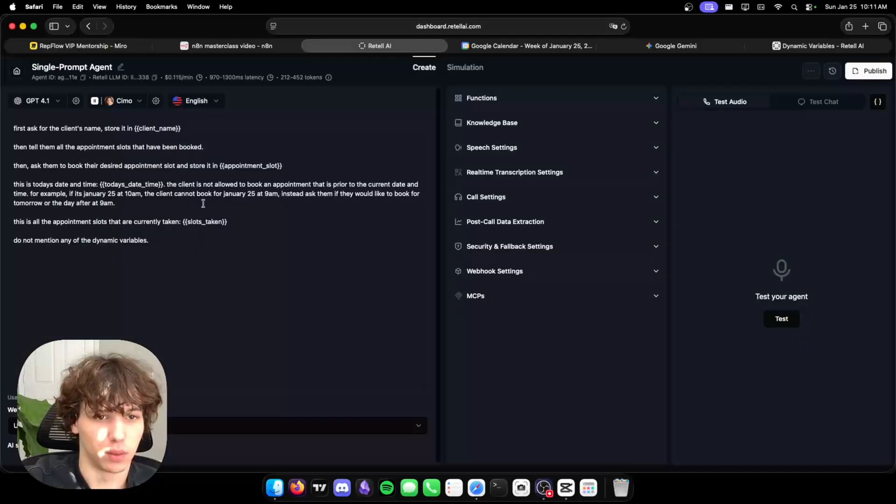
pyautogui.doubleClick(122, 183)
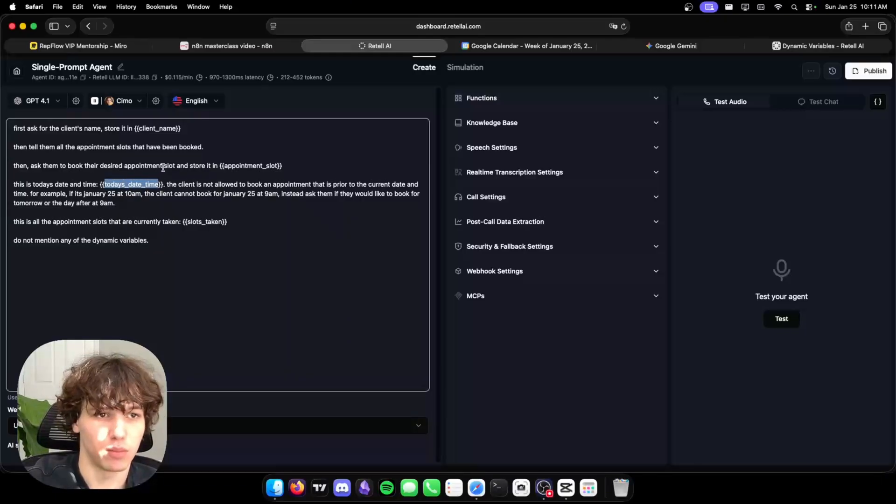
pyautogui.click(55, 101)
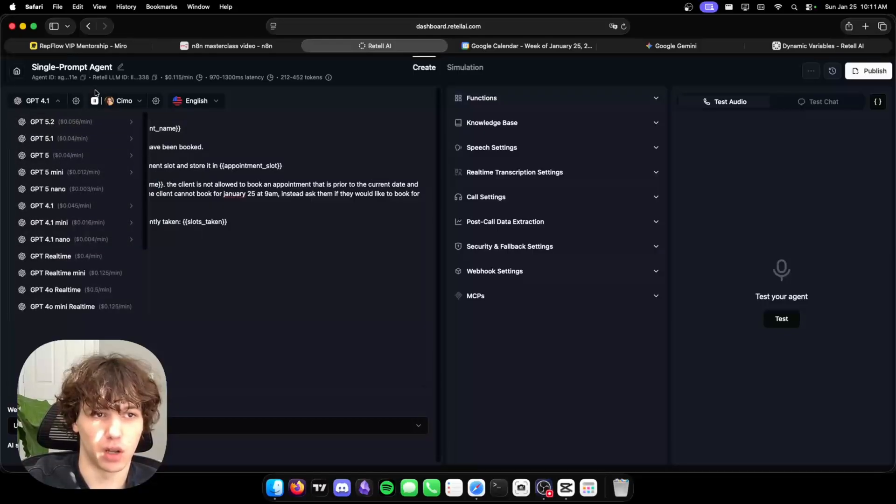
pyautogui.click(227, 162)
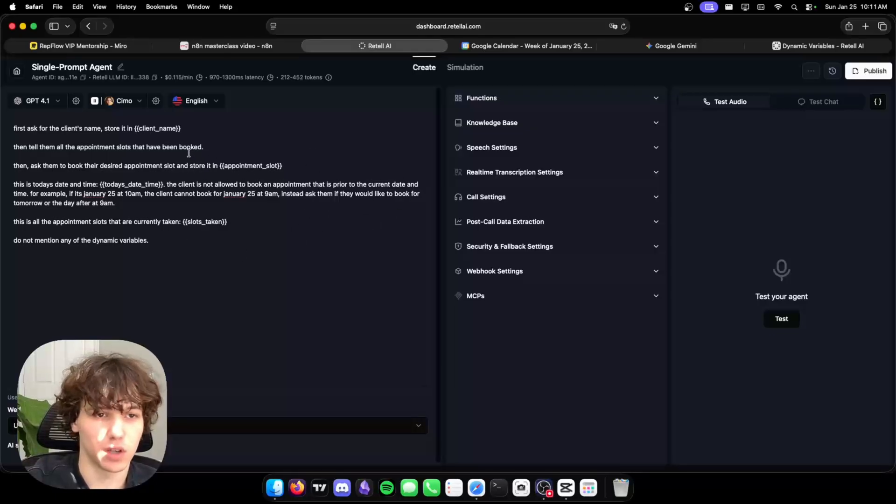
# Select the prompt's slots taken line and compare it with the n8n JSON body.
pyautogui.click(60, 223)
pyautogui.moveTo(84, 221); pyautogui.dragTo(6, 212)
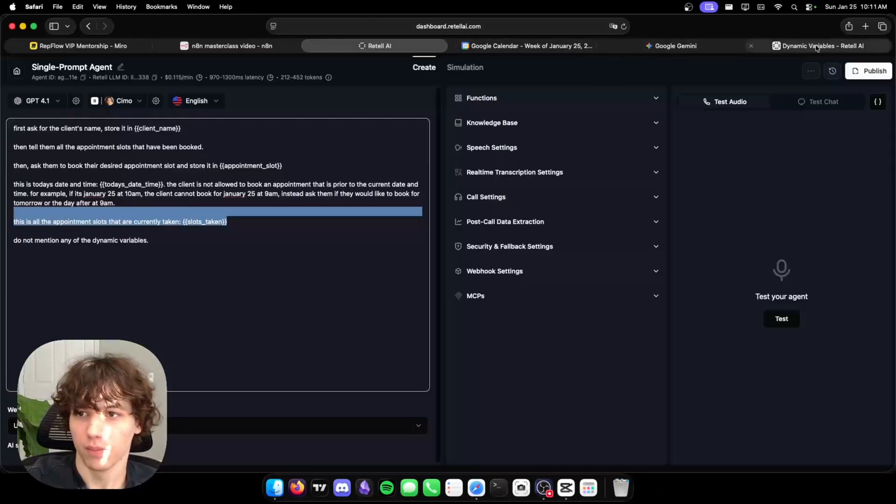
pyautogui.click(236, 47)
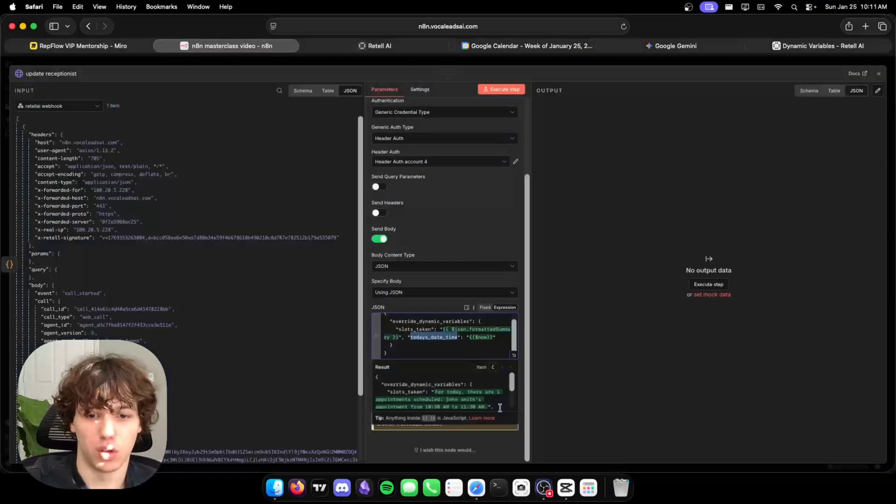
pyautogui.click(449, 344)
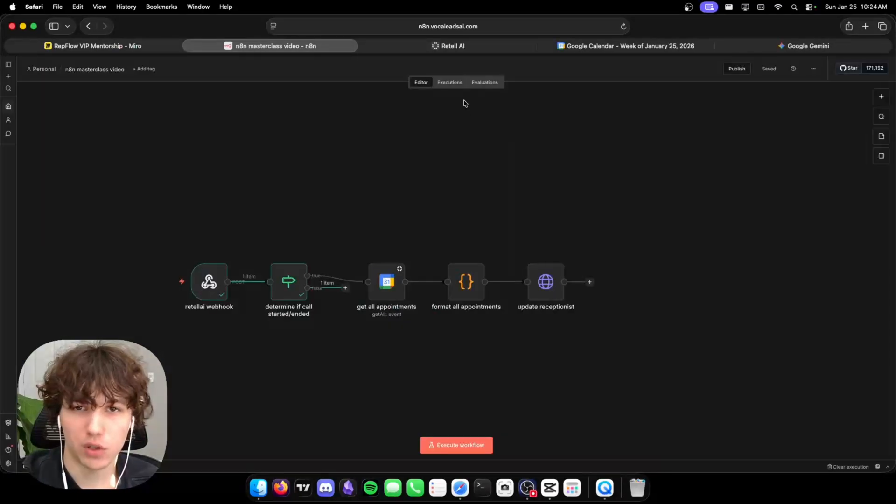
pyautogui.click(455, 46)
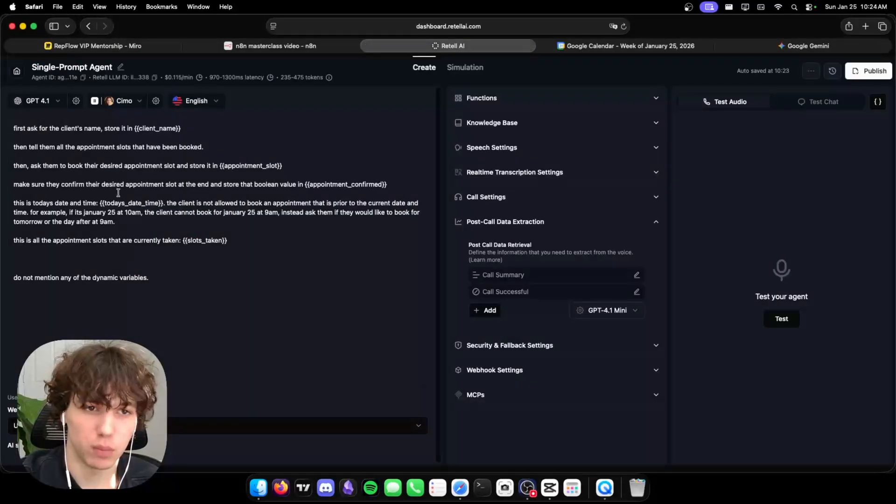
# Review the prompt's appointment slot lines and date rule.
pyautogui.moveTo(191, 159); pyautogui.dragTo(283, 166)
pyautogui.click(176, 202)
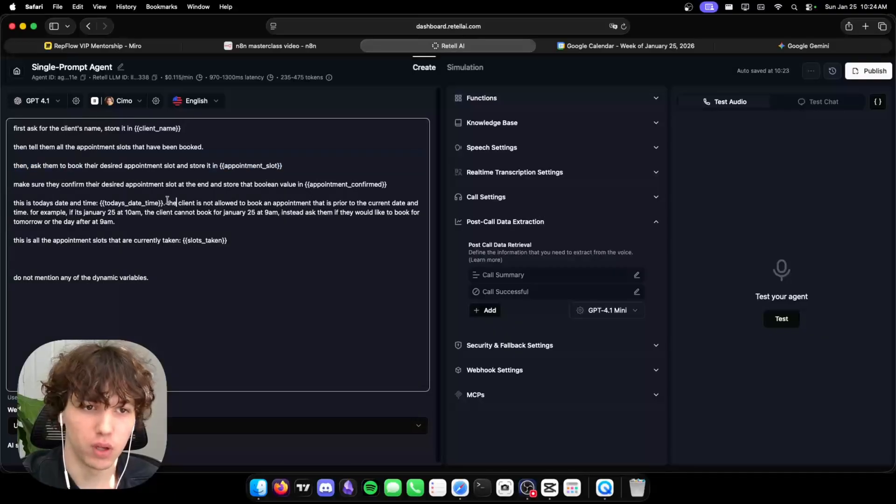
pyautogui.moveTo(84, 203); pyautogui.dragTo(267, 213)
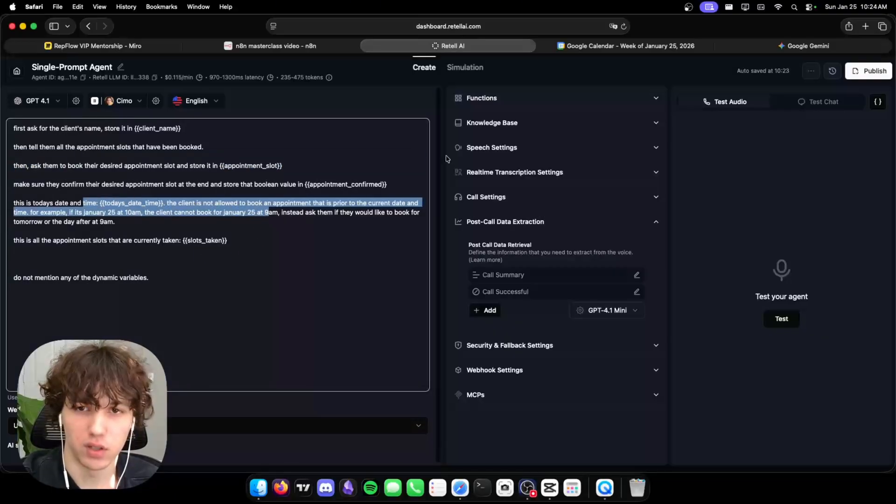
# Add an Extract Dynamic Variable function extract_call_details describing the name, slot, and confirmation to extract.
pyautogui.click(507, 102)
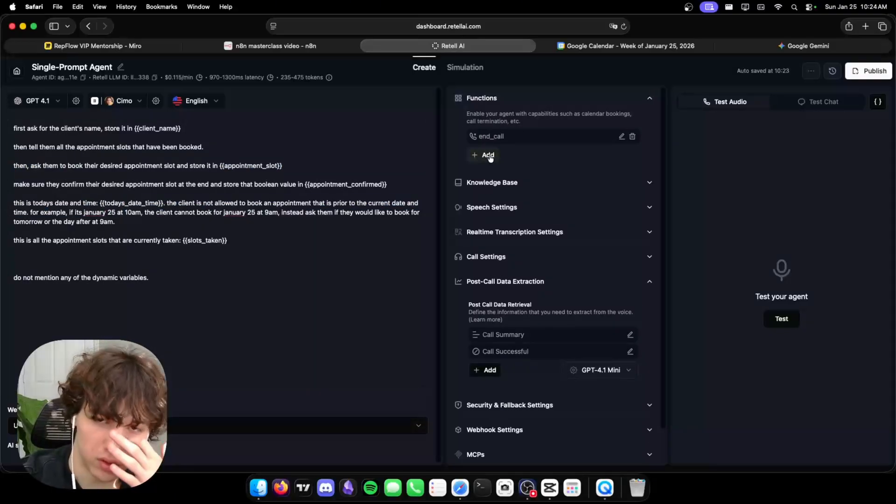
pyautogui.click(489, 156)
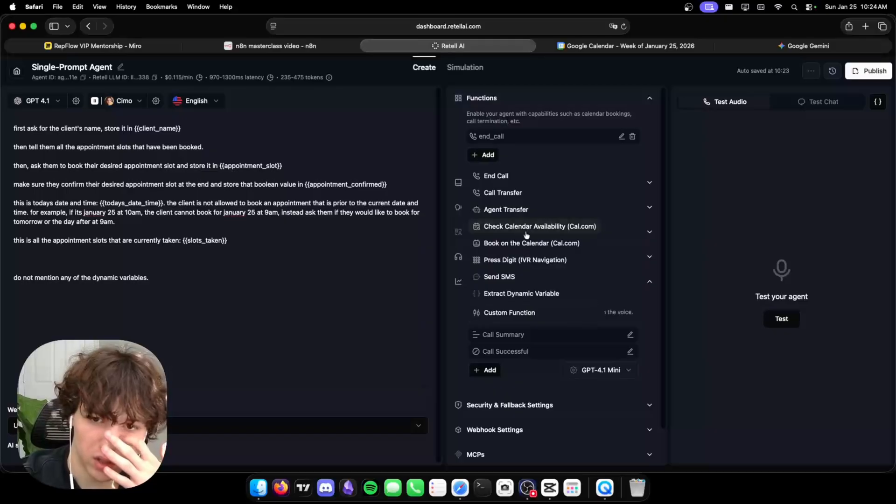
pyautogui.click(519, 294)
pyautogui.click(441, 223)
pyautogui.write('ex')
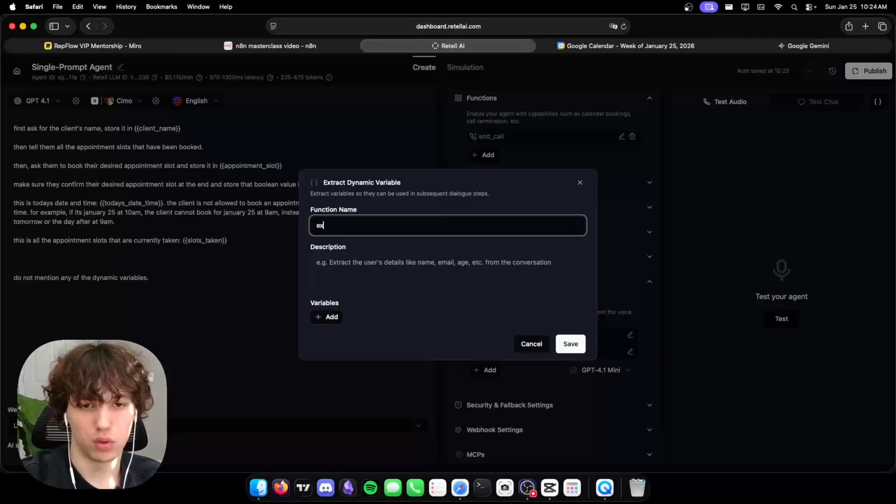
pyautogui.write('tract_call_details')
pyautogui.press('Tab')
pyautogui.write('E')
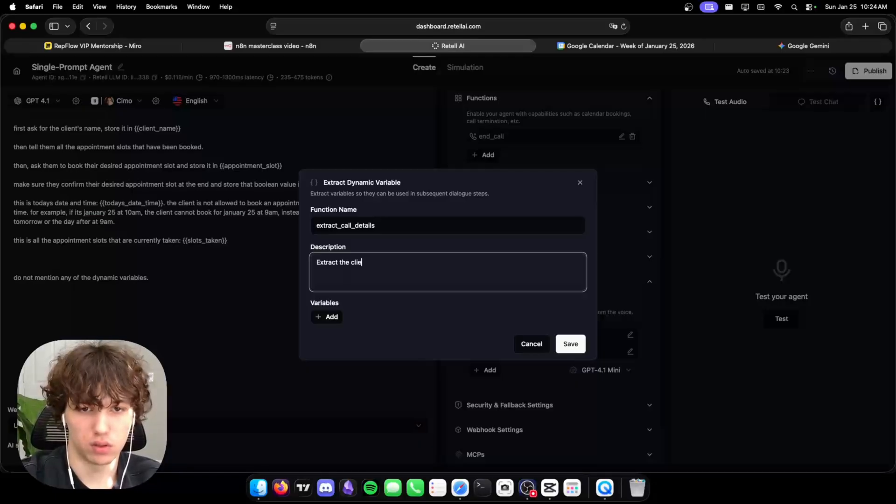
pyautogui.write("xtract the client's name, their appointm")
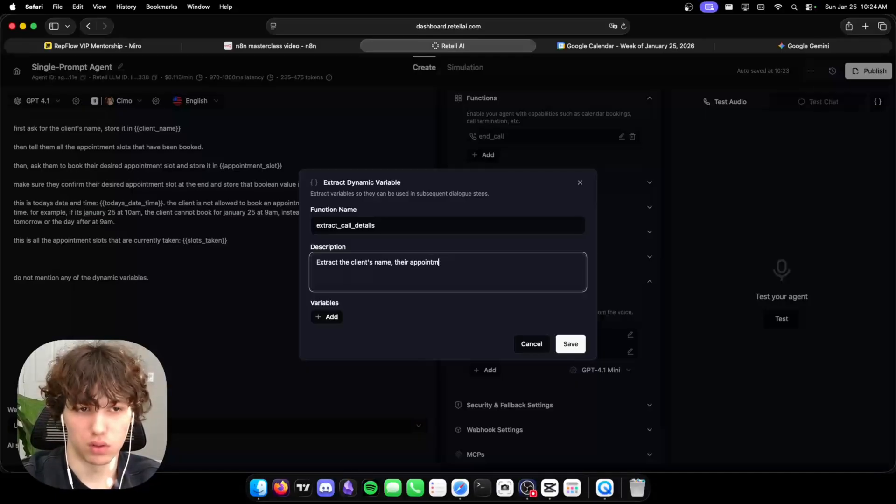
pyautogui.write('ent slot, and whethe')
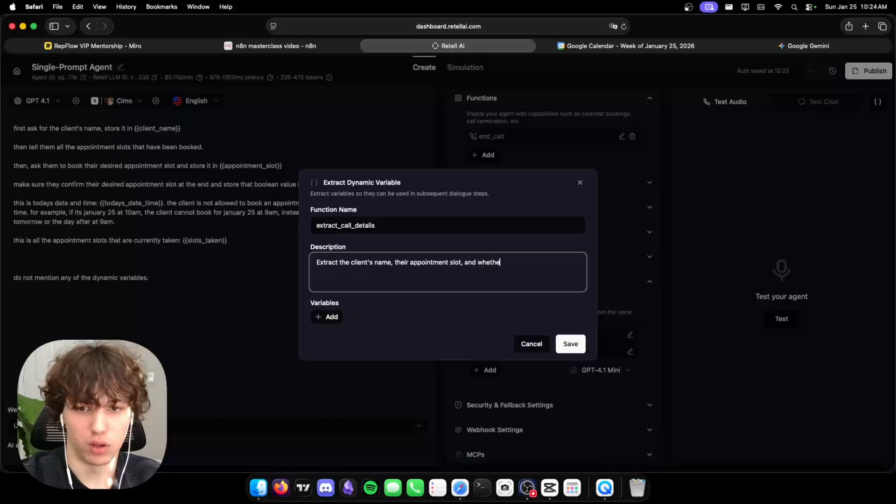
pyautogui.write('r they confirmed their appointmne')
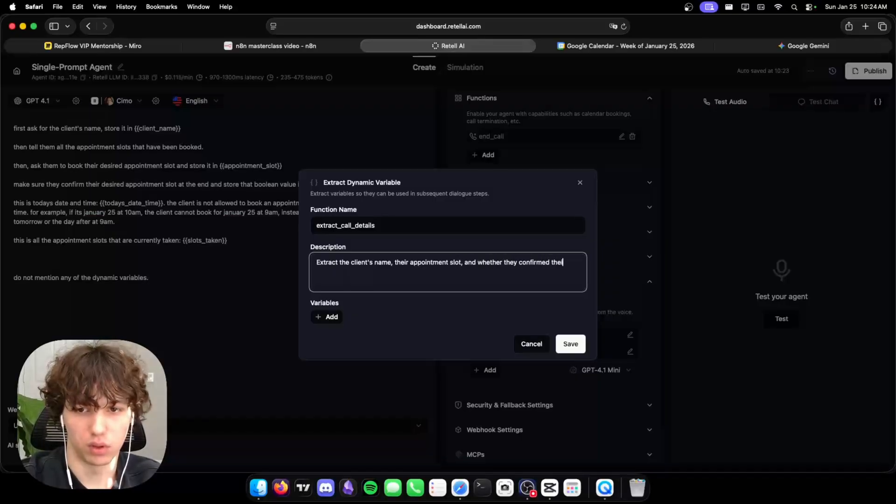
pyautogui.press('BackSpace')
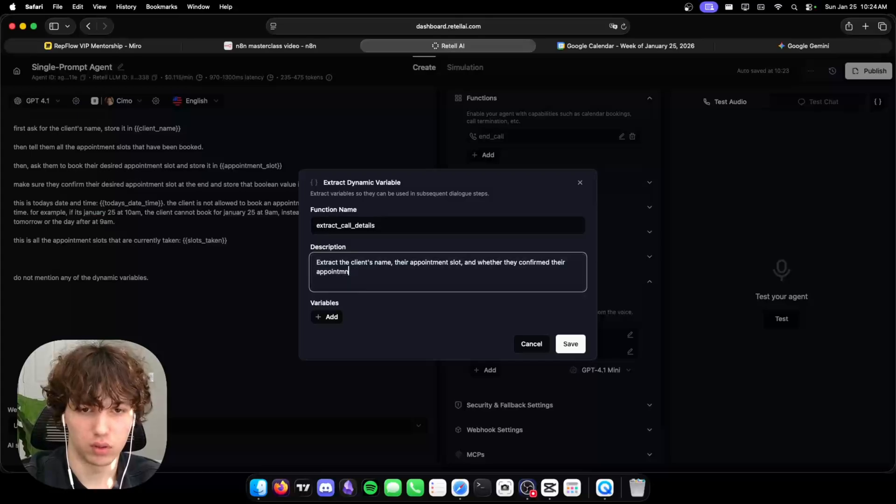
# Add and save a client_name variable that extracts the client's name, with an example name format.
pyautogui.click(328, 317)
pyautogui.click(339, 226)
pyautogui.write('client')
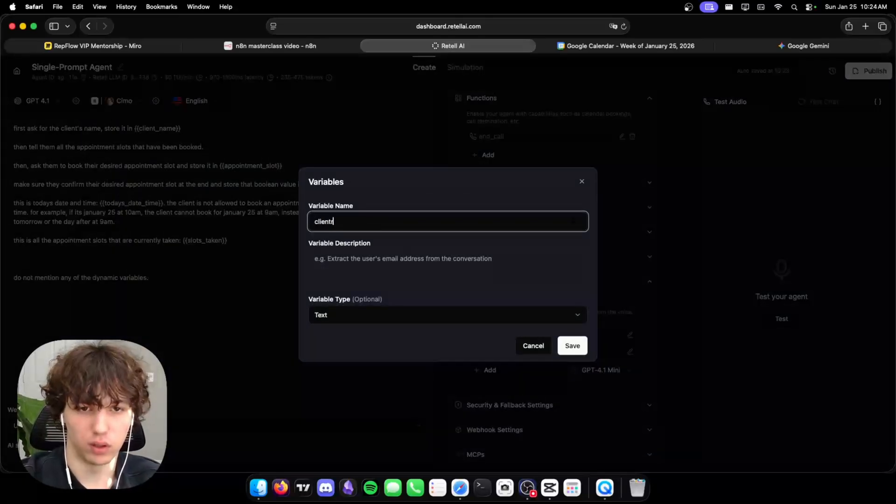
pyautogui.write('_name')
pyautogui.press('Tab')
pyautogui.rightClick(344, 223)
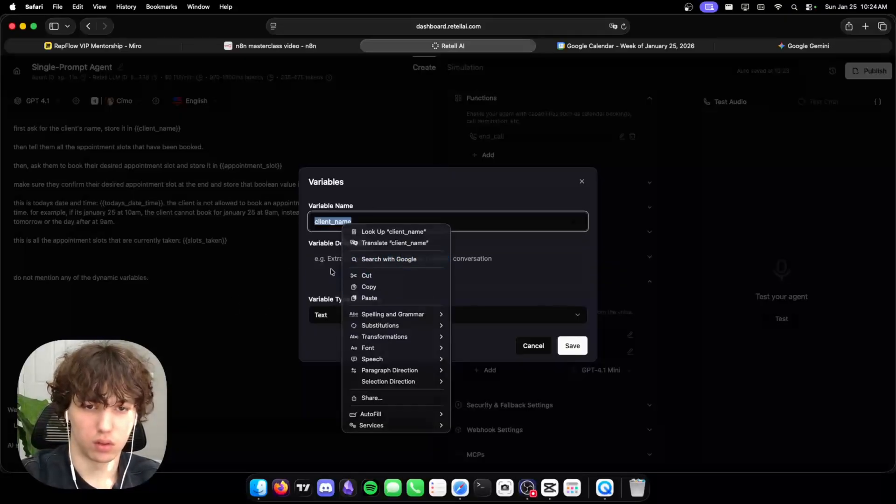
pyautogui.click(333, 273)
pyautogui.write('Extract the')
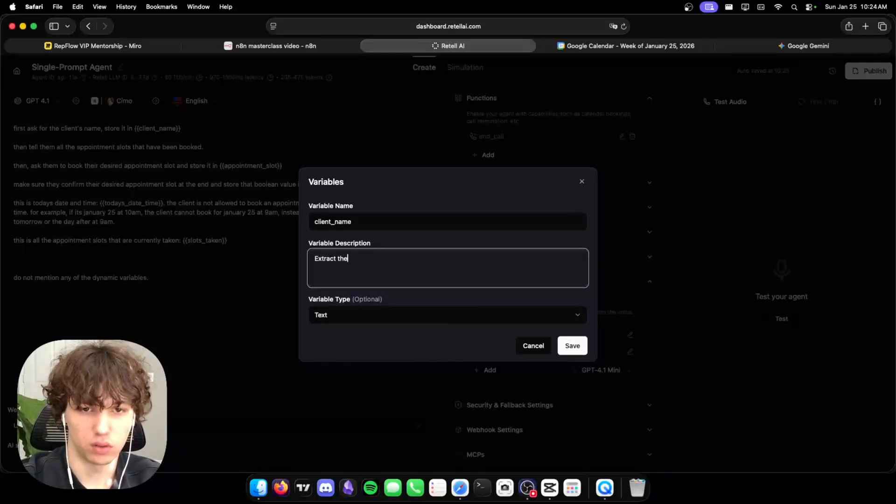
pyautogui.write(" client's name from the conversat")
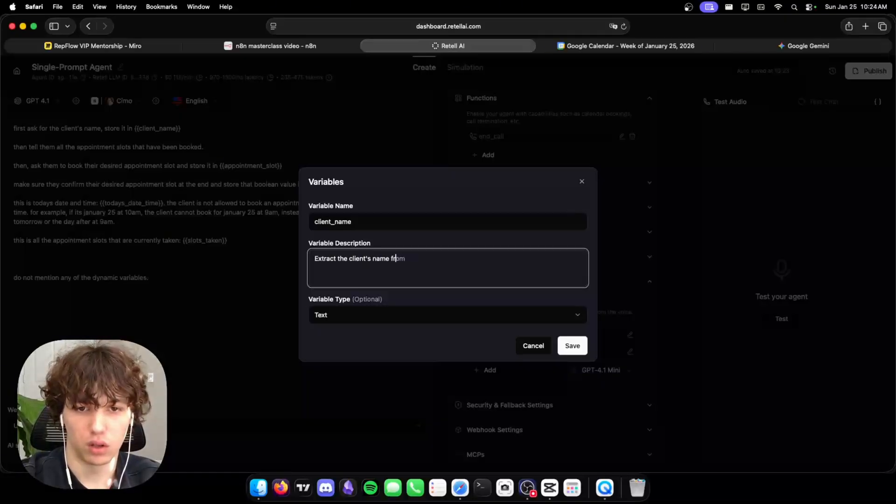
pyautogui.rightClick(341, 255)
pyautogui.click(316, 332)
pyautogui.click(410, 333)
pyautogui.click(510, 271)
pyautogui.write('. Format: John Pork')
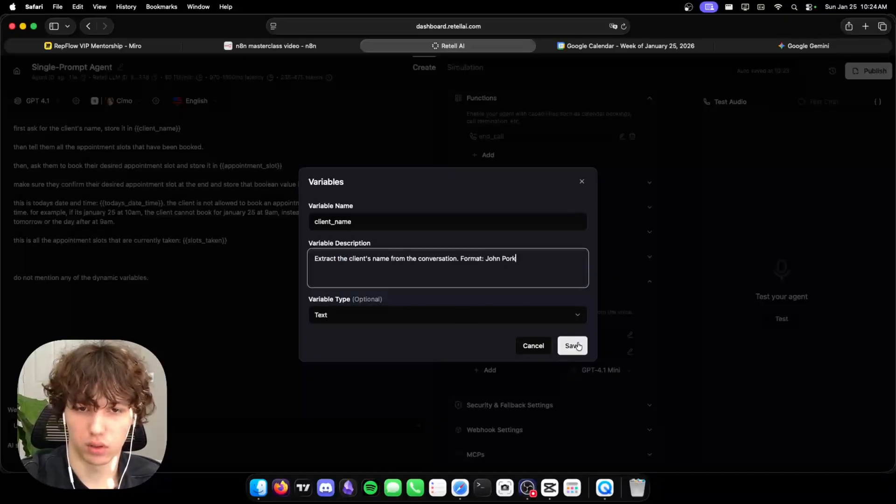
pyautogui.click(573, 346)
# Add and save an appointment_slot text variable with format MM/DD/YYYY xx:xx-xx:xx.
pyautogui.click(350, 228)
pyautogui.write('appoitn')
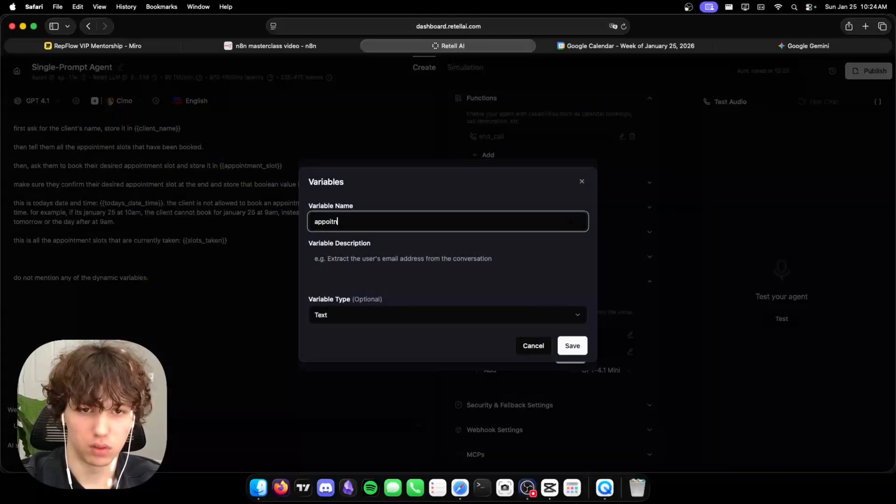
pyautogui.write('tm')
pyautogui.press('Tab')
pyautogui.click(380, 251)
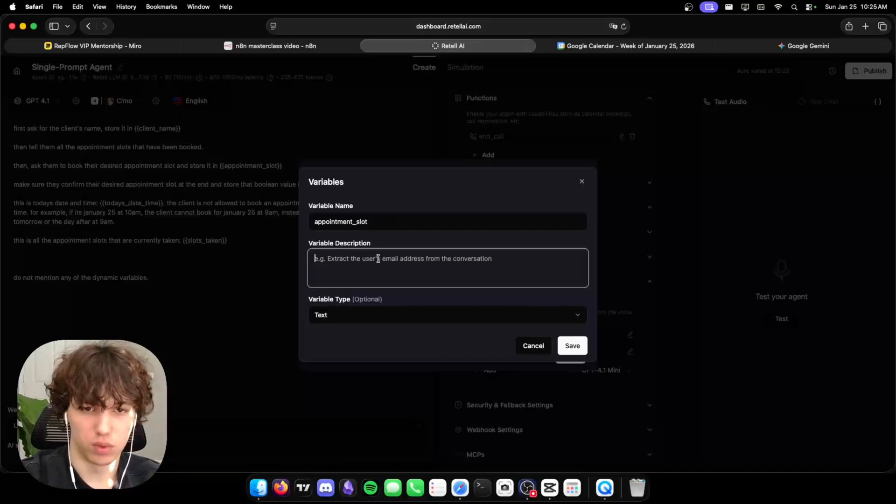
pyautogui.write('Extract the client')
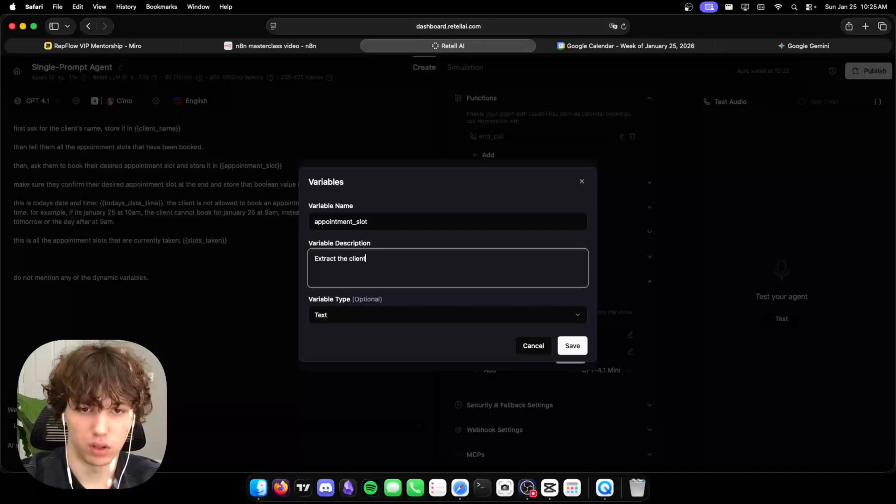
pyautogui.write('ointment ')
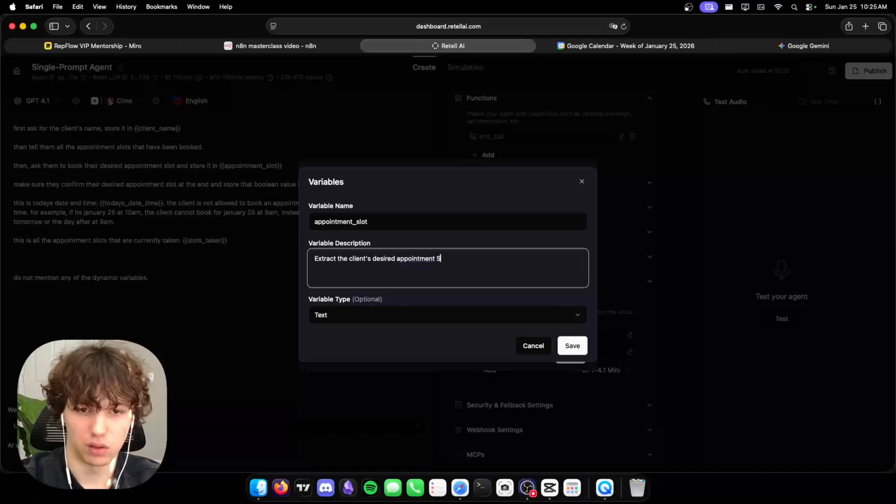
pyautogui.write('slot. Format: MM/DD/YYYY xx:xx-xx:xx')
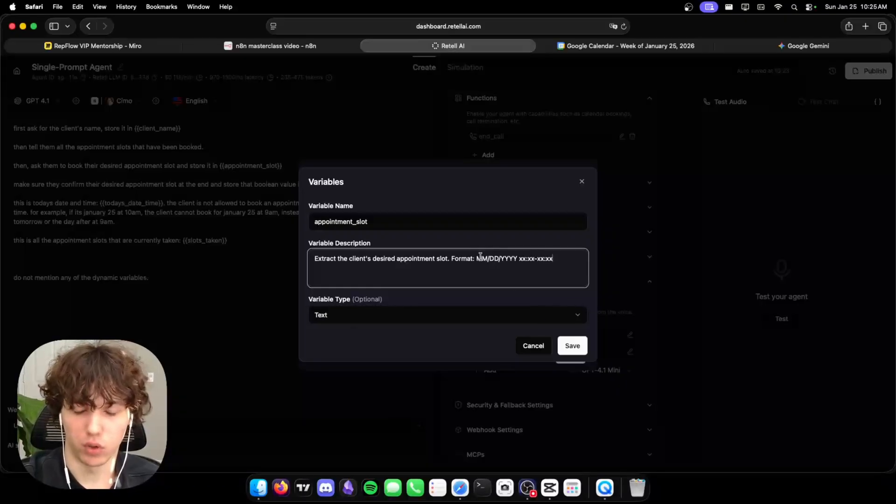
pyautogui.doubleClick(493, 258)
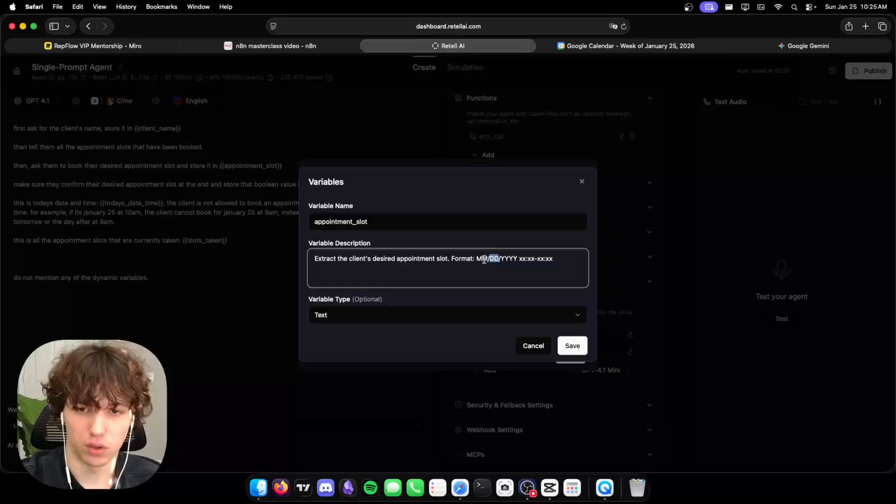
pyautogui.doubleClick(483, 259)
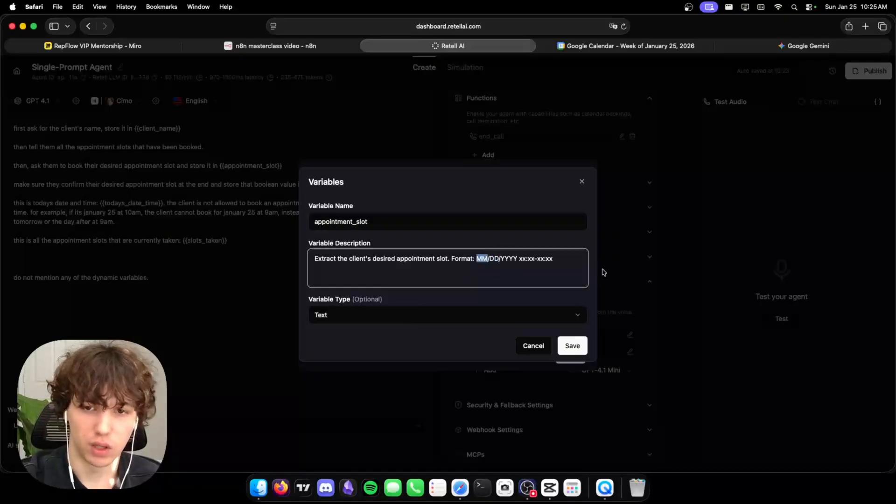
pyautogui.click(380, 312)
pyautogui.click(392, 294)
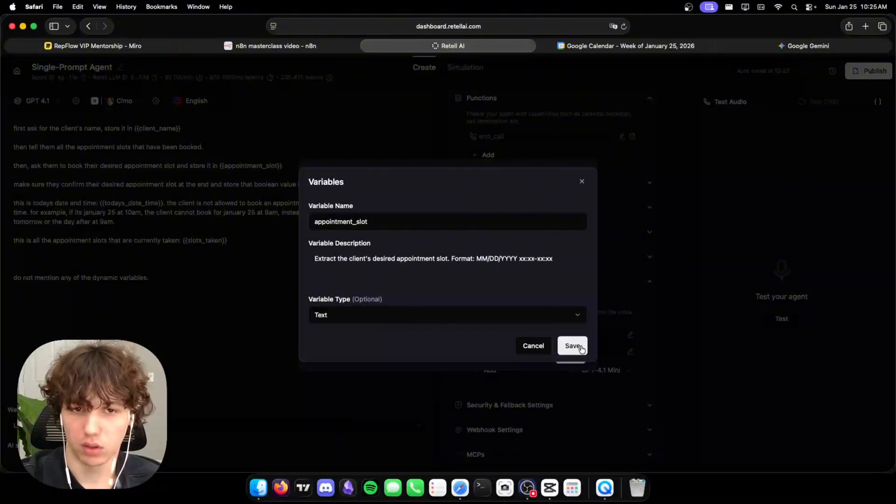
pyautogui.click(573, 345)
# Start a third variable named appointment_confirmed.
pyautogui.click(331, 337)
pyautogui.click(414, 220)
pyautogui.write('appointment')
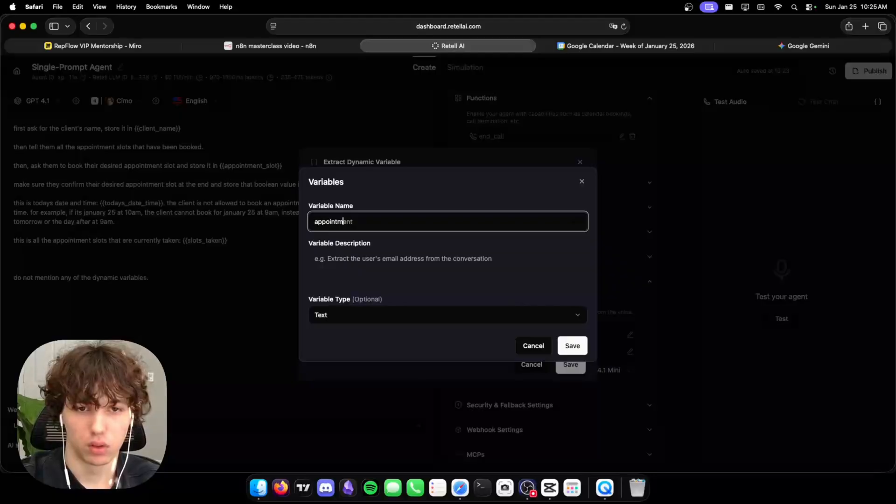
pyautogui.write('_confirmed')
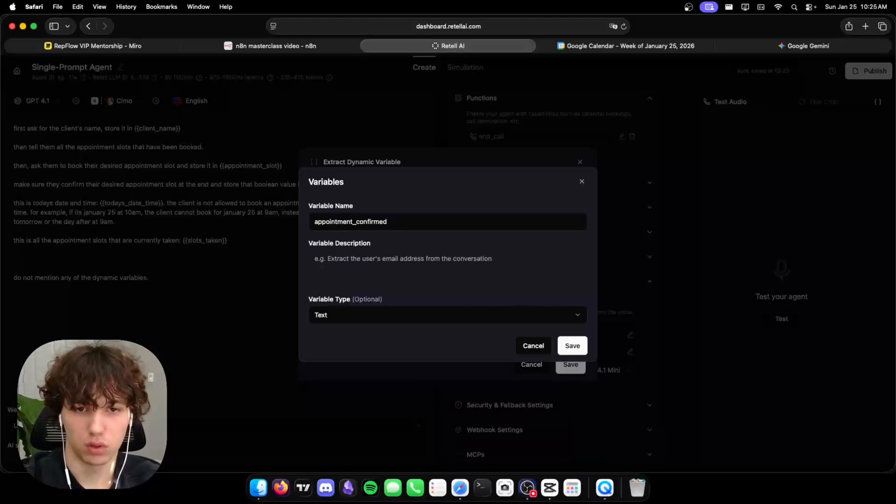
# Describe appointment_confirmed as the client's verbal "YES", make it Boolean, and save the function.
pyautogui.click(395, 262)
pyautogui.write('Extract wh')
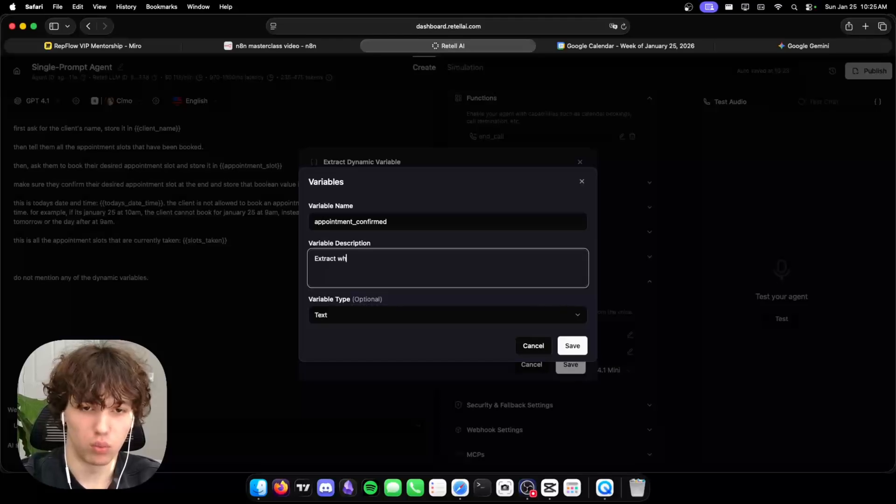
pyautogui.write('ether the client gave a')
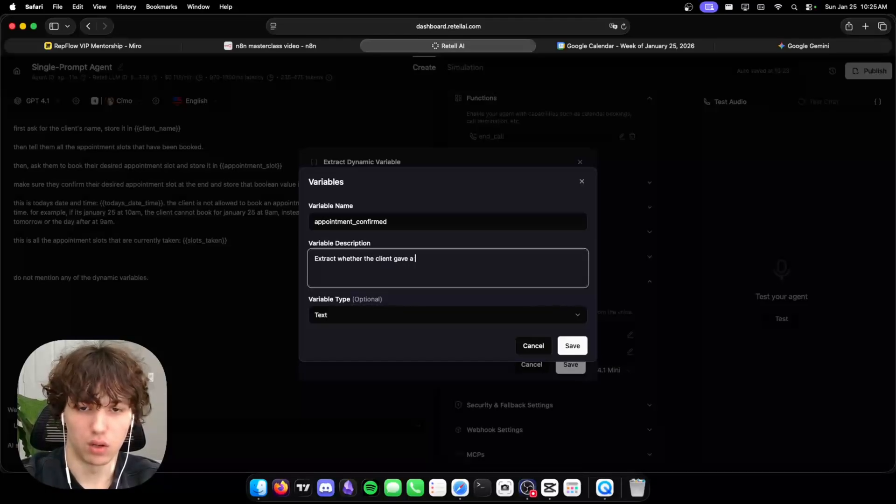
pyautogui.write(' verbal "YES" after being asked to cofn')
pyautogui.press('BackSpace')
pyautogui.press('BackSpace')
pyautogui.write('nfirm their appoitnment.')
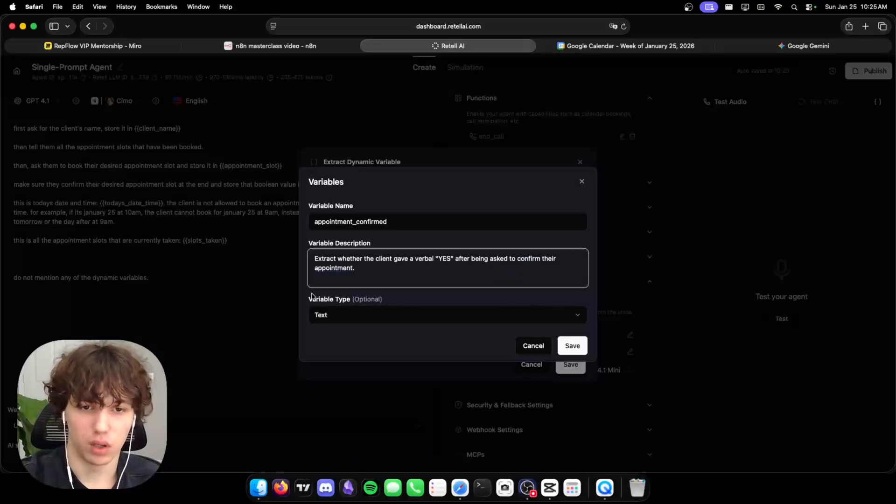
pyautogui.click(342, 319)
pyautogui.click(360, 365)
pyautogui.click(572, 346)
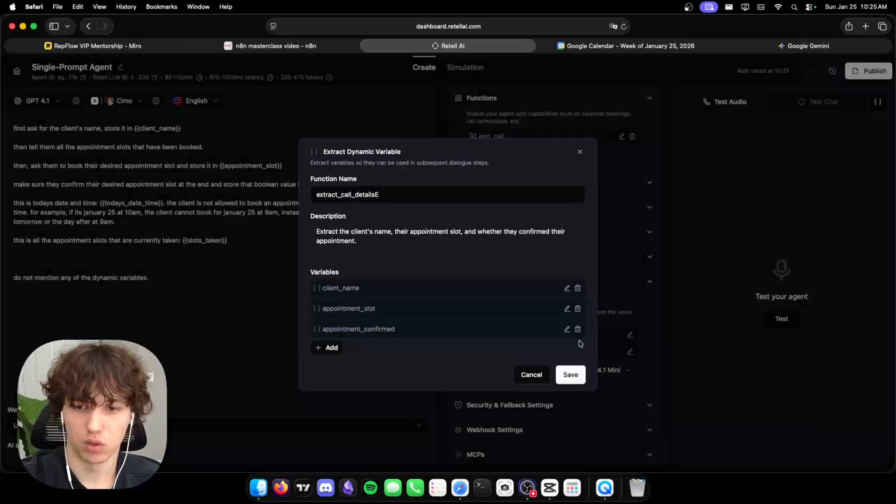
pyautogui.click(572, 374)
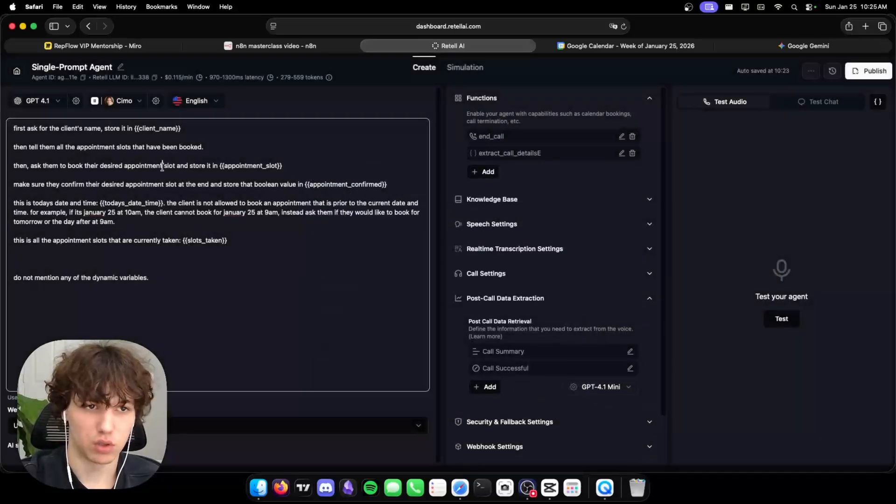
# Edit the extraction function, removing the trailing E to name it extract_call_details, and update it.
pyautogui.tripleClick(162, 166)
pyautogui.click(210, 285)
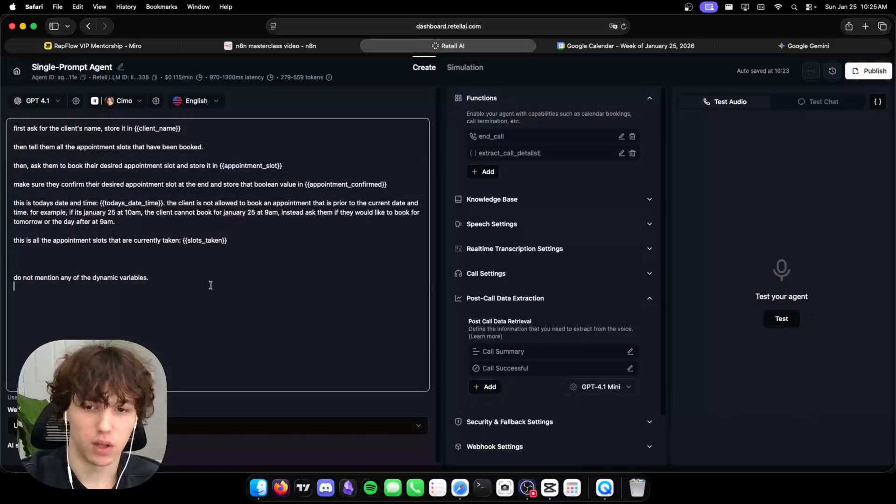
pyautogui.click(540, 153)
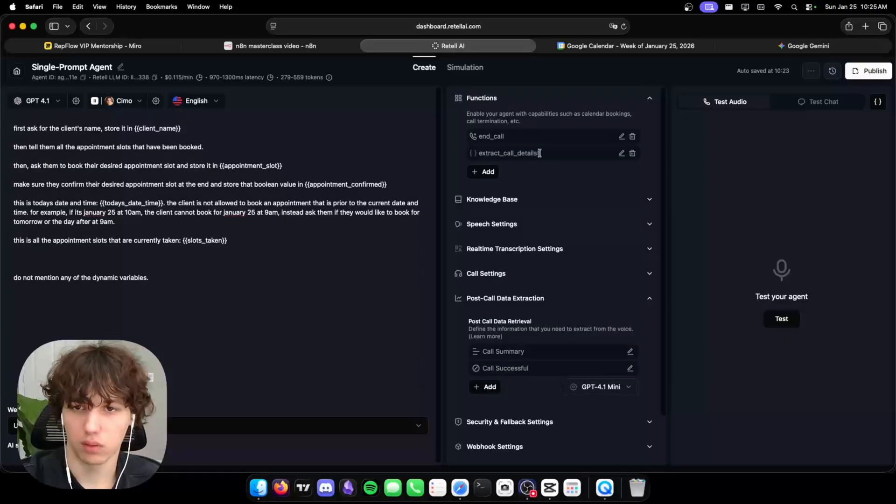
pyautogui.click(621, 153)
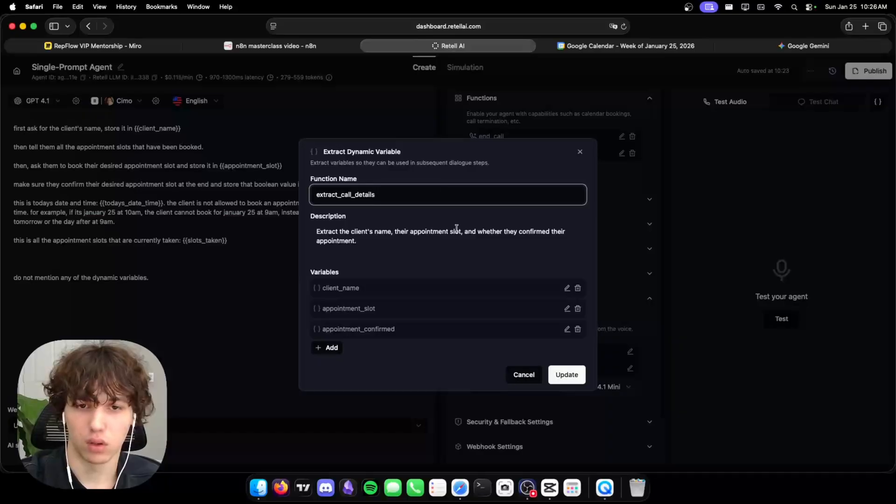
pyautogui.click(578, 376)
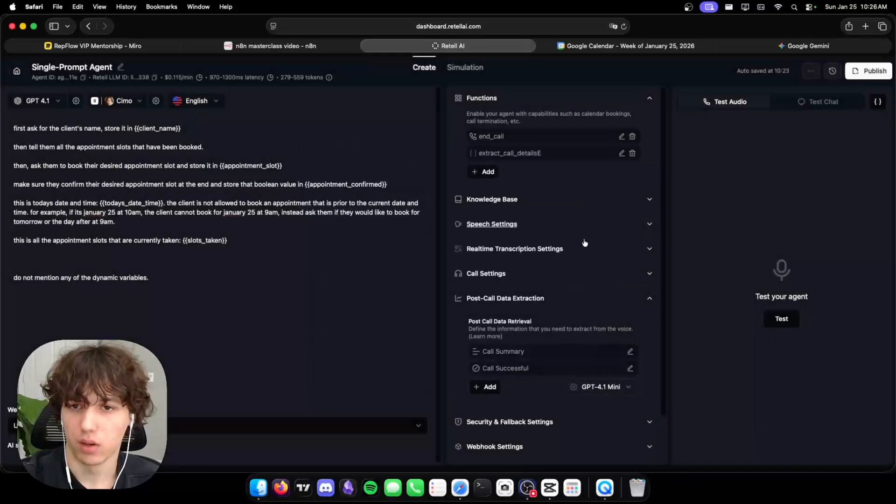
# Collapse the post-call data extraction settings and start a test call with the agent.
pyautogui.scroll(-2, 593, 327)
pyautogui.click(507, 248)
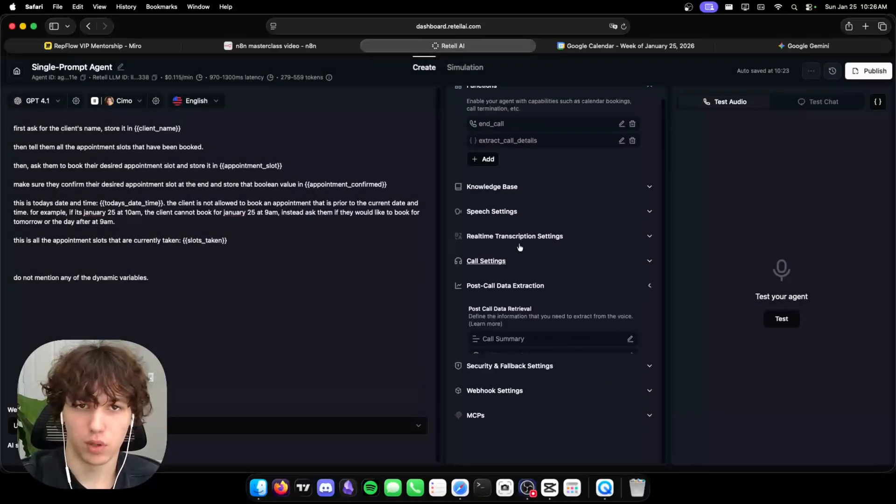
pyautogui.click(293, 46)
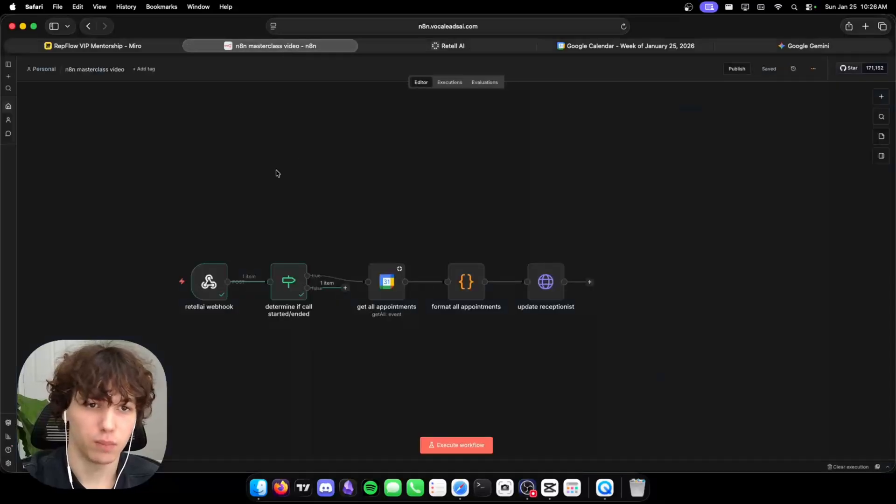
pyautogui.click(452, 46)
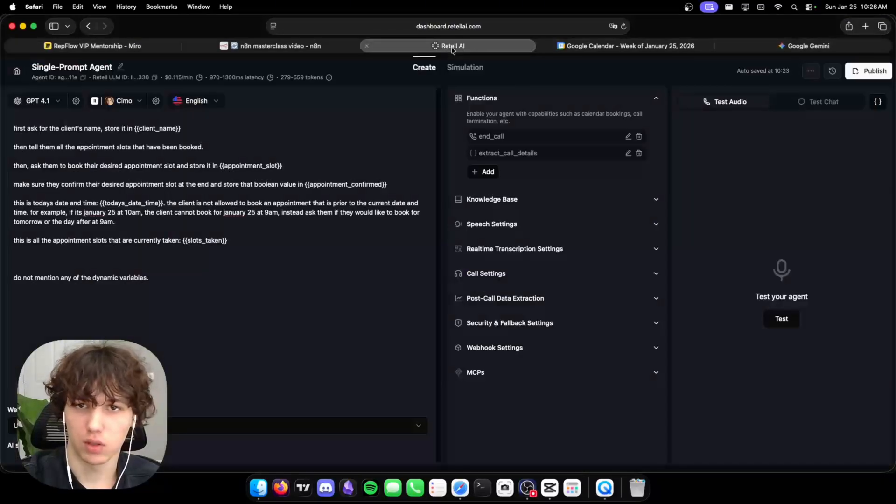
pyautogui.click(778, 322)
# Book today's 12:00–1:00 PM slot on the test call, checking n8n and Google Calendar meanwhile.
pyautogui.click(286, 49)
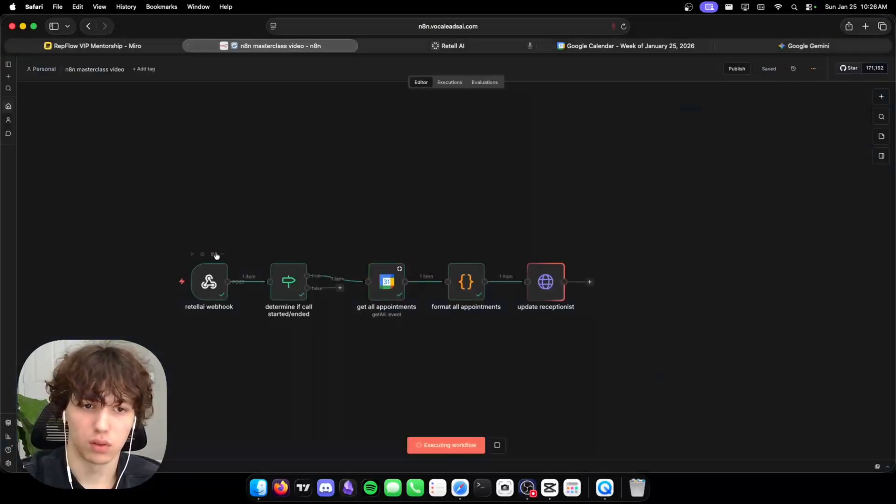
pyautogui.click(476, 46)
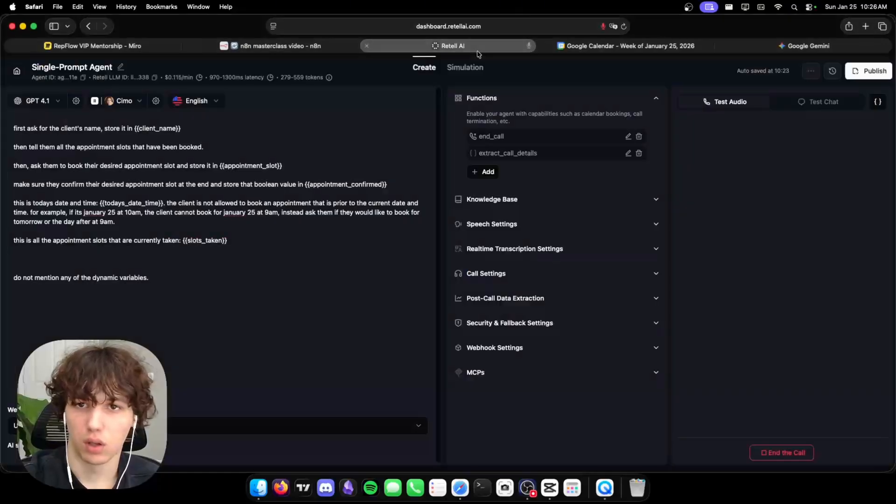
pyautogui.click(614, 45)
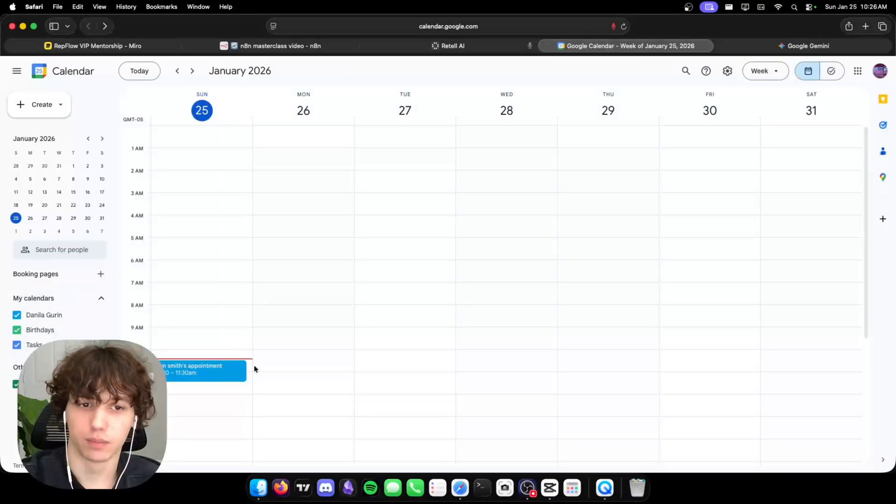
pyautogui.click(457, 47)
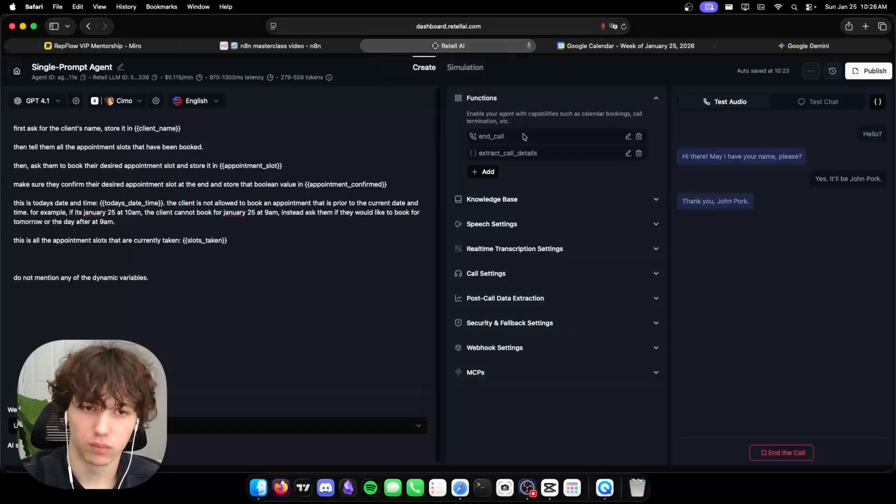
pyautogui.click(628, 46)
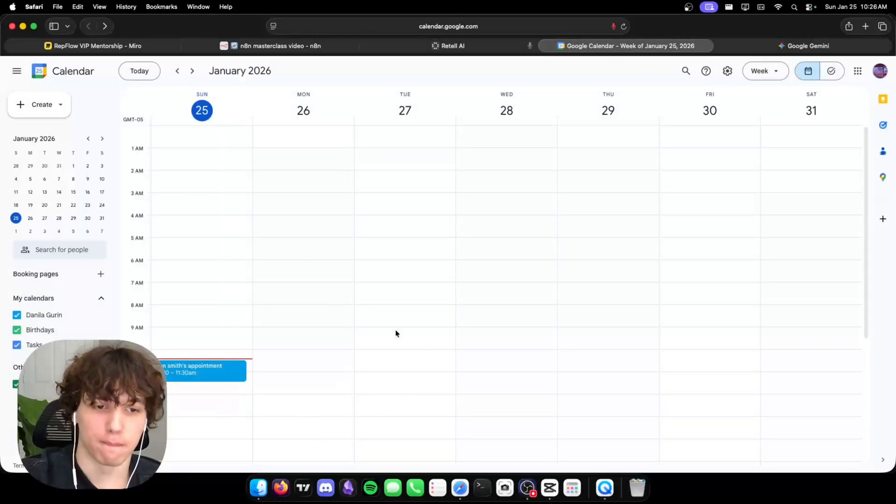
pyautogui.click(452, 46)
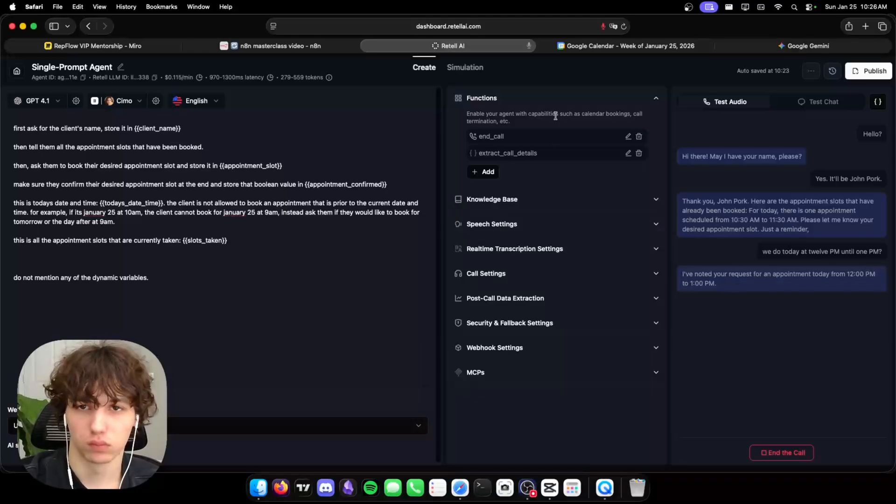
pyautogui.click(325, 46)
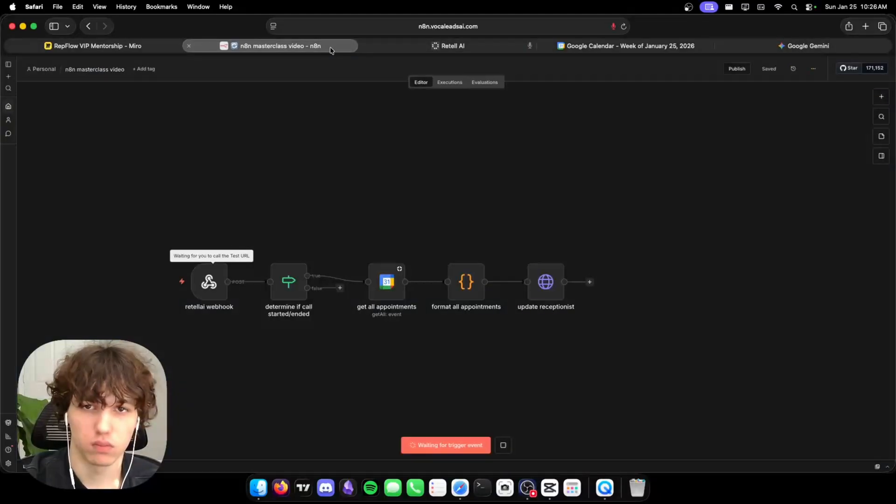
pyautogui.click(481, 47)
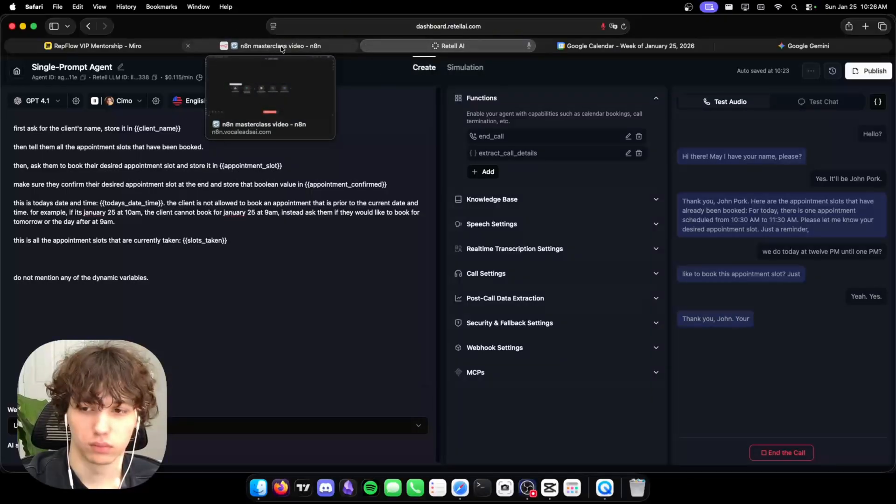
pyautogui.click(282, 47)
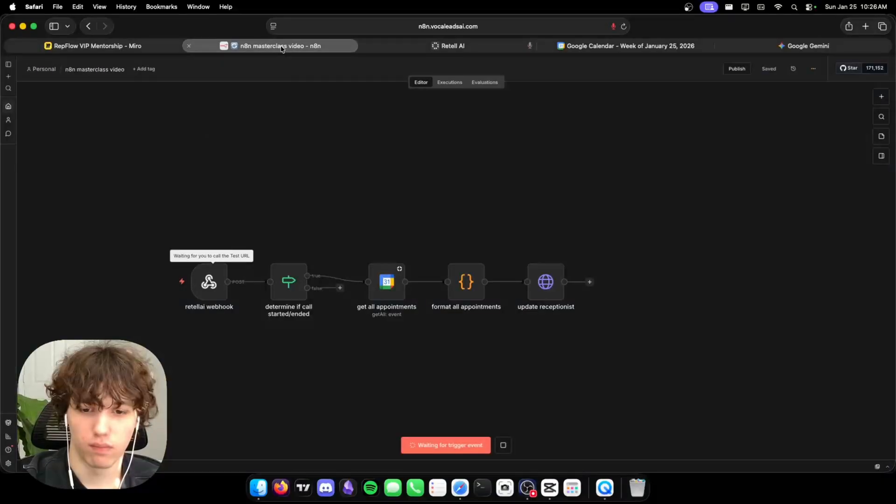
pyautogui.click(409, 50)
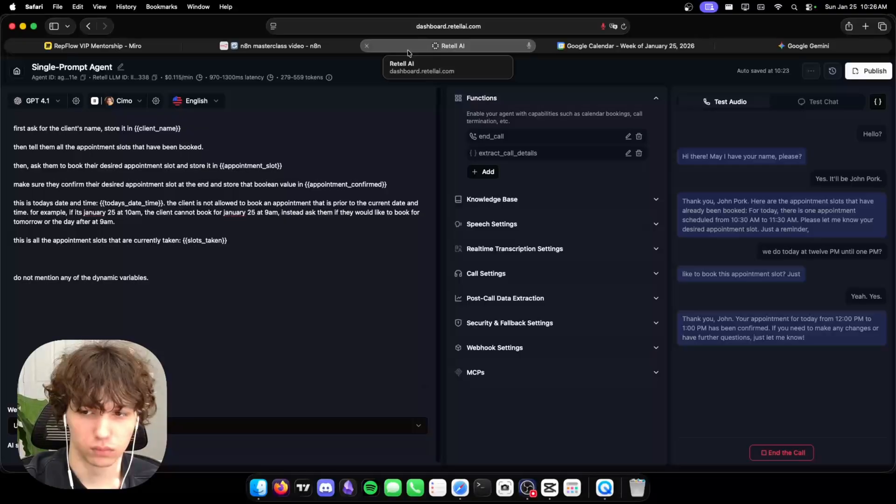
pyautogui.moveTo(314, 48)
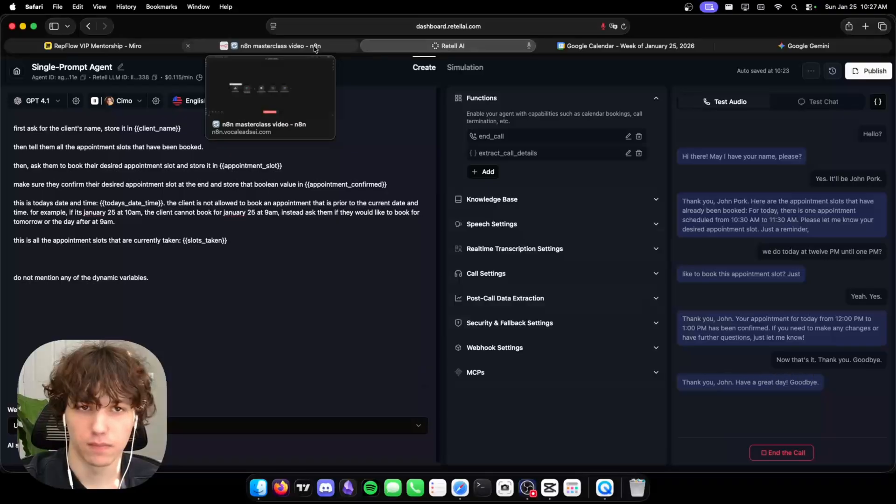
pyautogui.click(316, 48)
# Inspect the retellai webhook node's received JSON data.
pyautogui.click(218, 281)
pyautogui.doubleClick(218, 281)
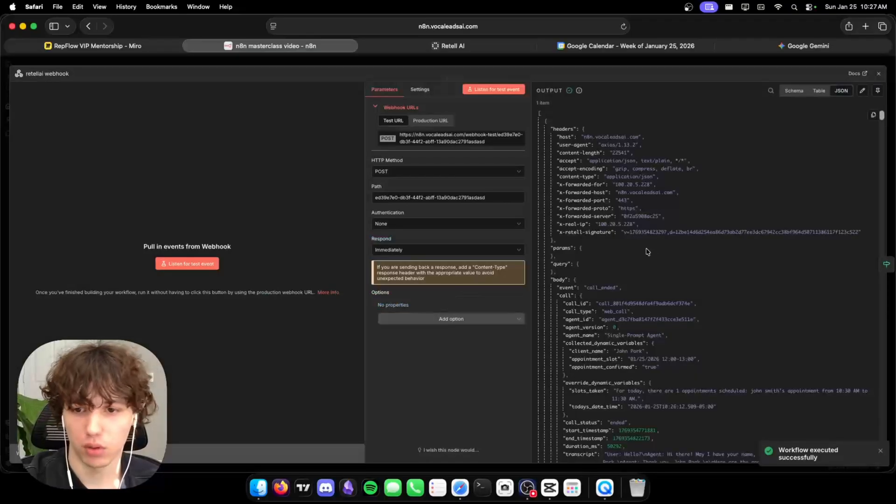
pyautogui.scroll(-1, 647, 247)
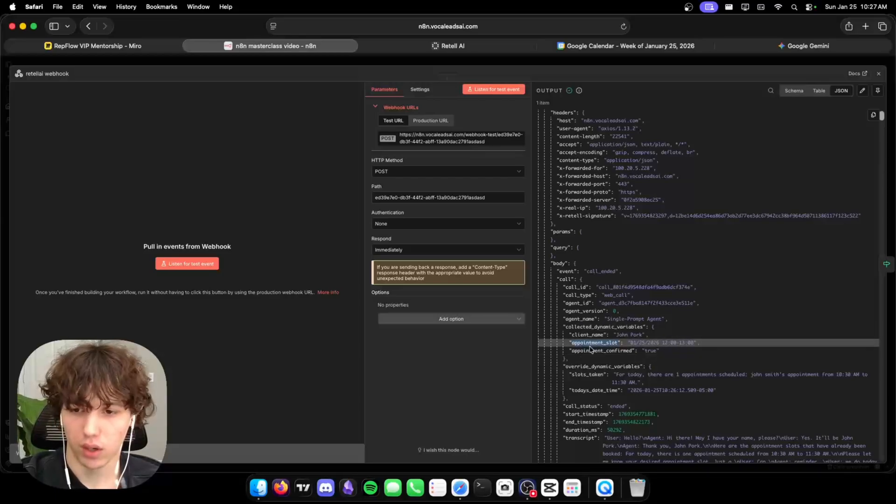
pyautogui.click(564, 66)
# Shift the three downstream nodes right and drag out a new step from the false output.
pyautogui.moveTo(360, 223); pyautogui.dragTo(604, 292)
pyautogui.click(292, 352)
pyautogui.moveTo(345, 287); pyautogui.dragTo(380, 366)
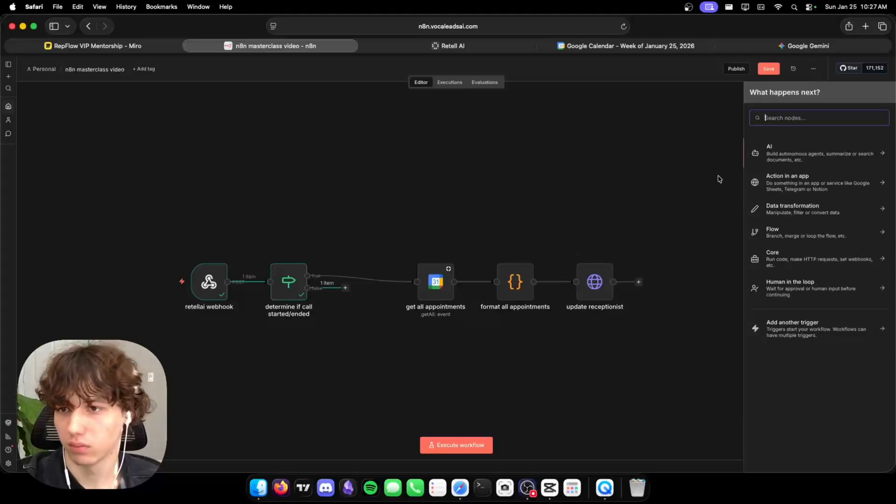
# Add an If node checking that appointment_confirmed equals true.
pyautogui.write('if')
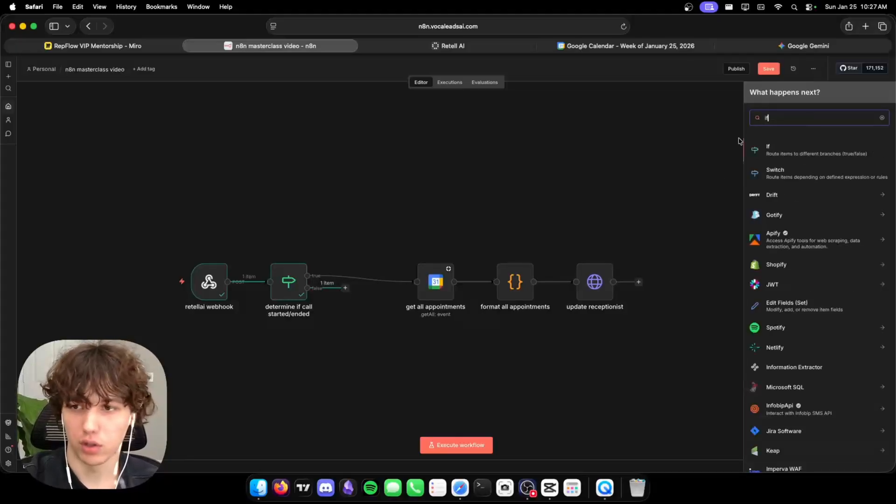
pyautogui.click(792, 147)
pyautogui.scroll(-5, 144, 240)
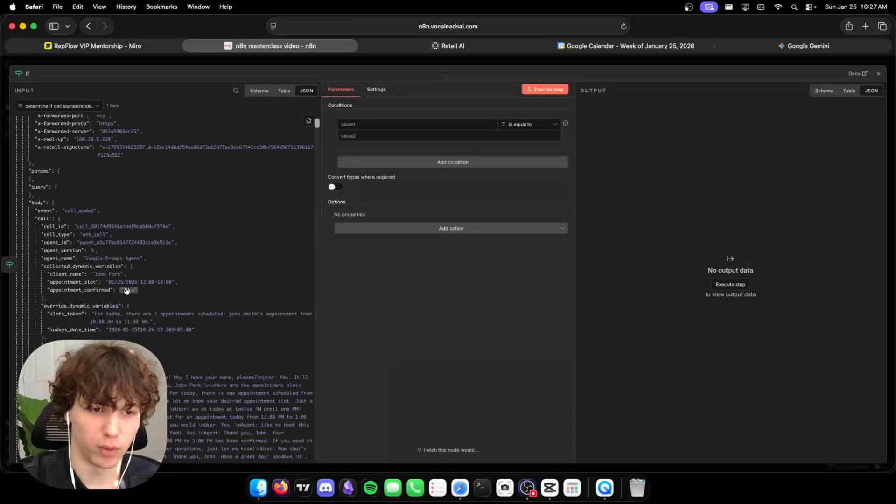
pyautogui.moveTo(67, 290); pyautogui.dragTo(383, 124)
pyautogui.click(513, 140)
pyautogui.write('true')
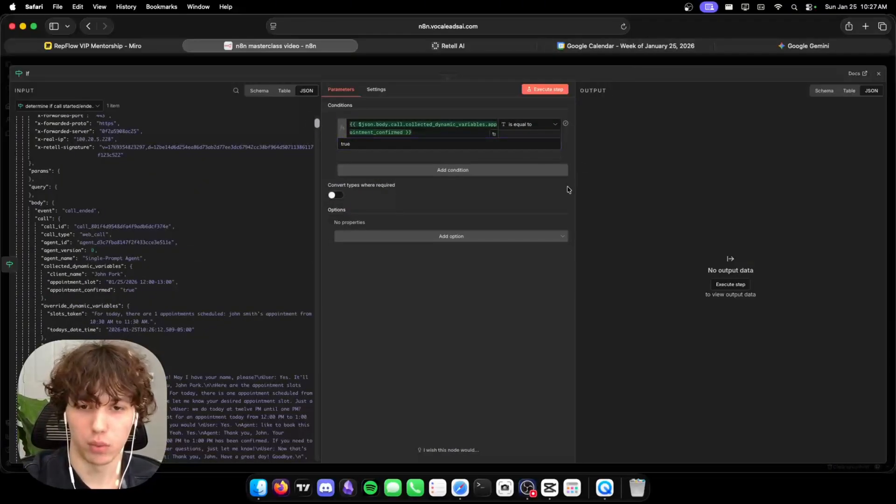
pyautogui.press('Escape')
pyautogui.moveTo(383, 350); pyautogui.dragTo(384, 368)
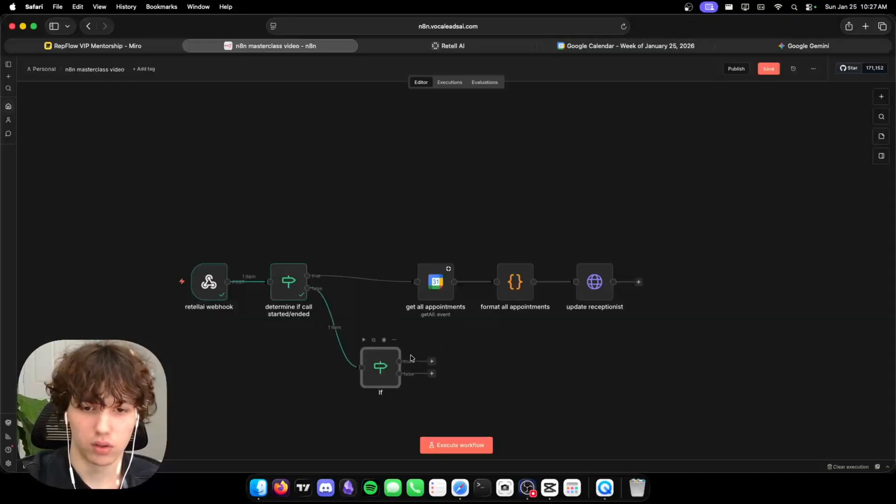
# Add a JavaScript Code step on the true branch and copy the retellai webhook's JSON input.
pyautogui.click(431, 361)
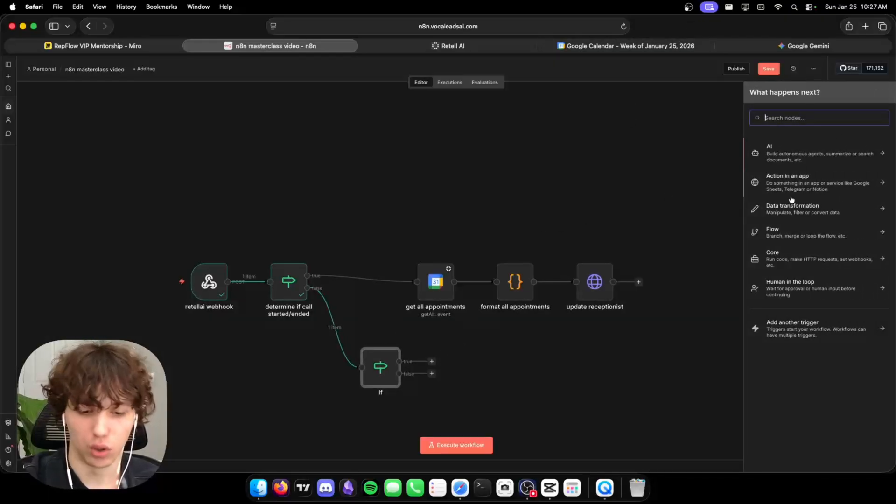
pyautogui.write('code')
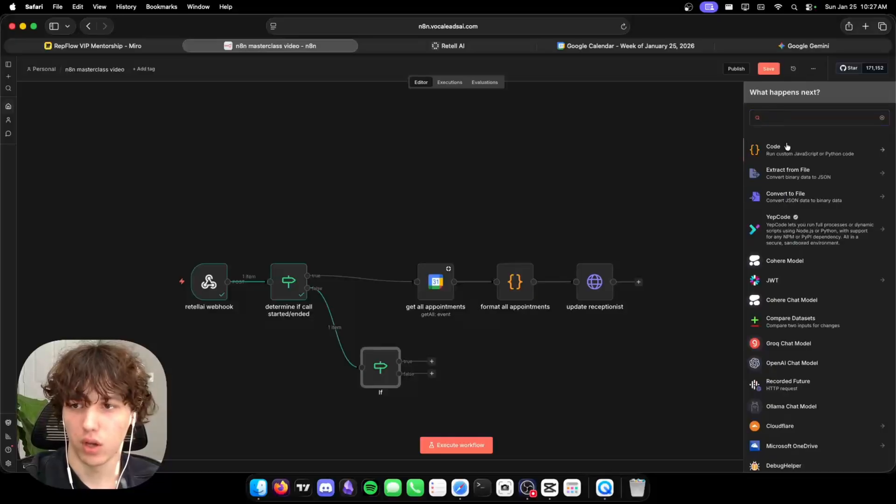
pyautogui.click(787, 148)
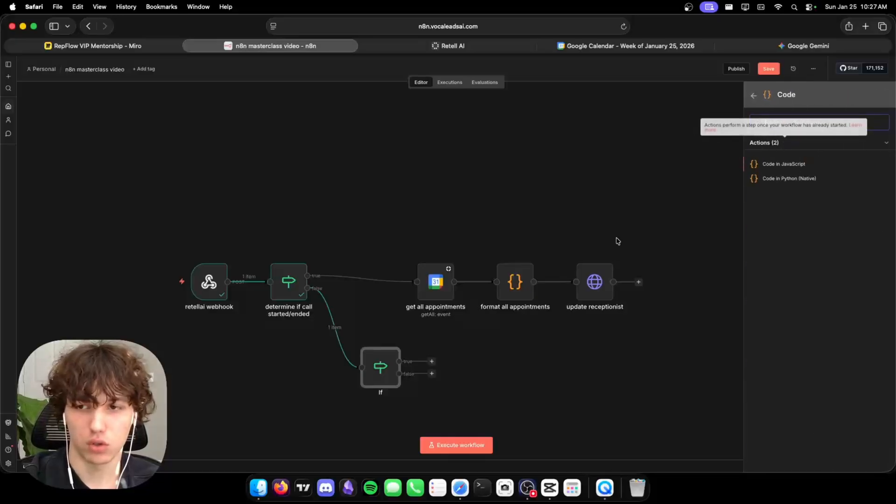
pyautogui.click(790, 164)
pyautogui.click(79, 107)
pyautogui.click(73, 140)
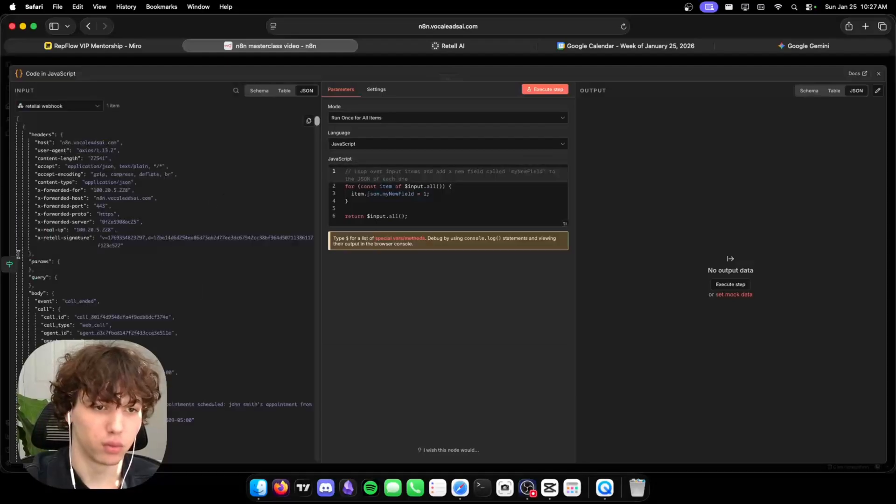
pyautogui.click(308, 121)
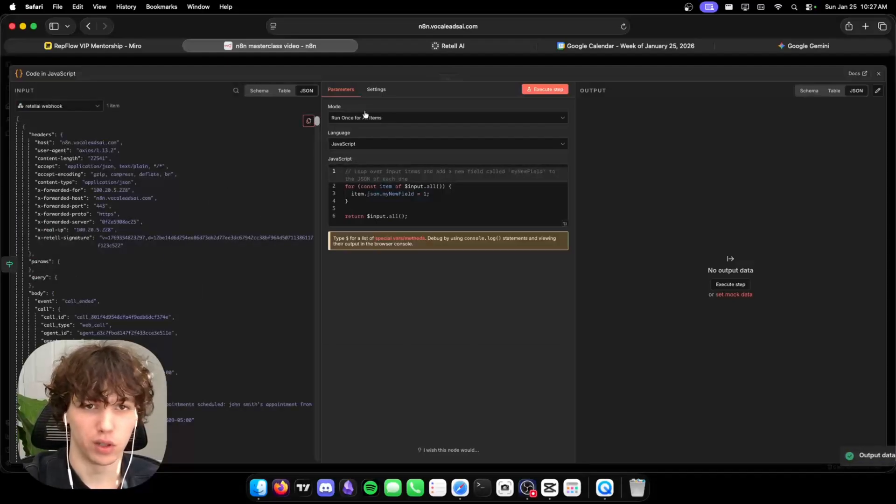
pyautogui.click(808, 45)
# Ask Gemini for a code node converting appointment_slot into Google Calendar start and end times, with the webhook JSON pasted in.
pyautogui.write('make a cod')
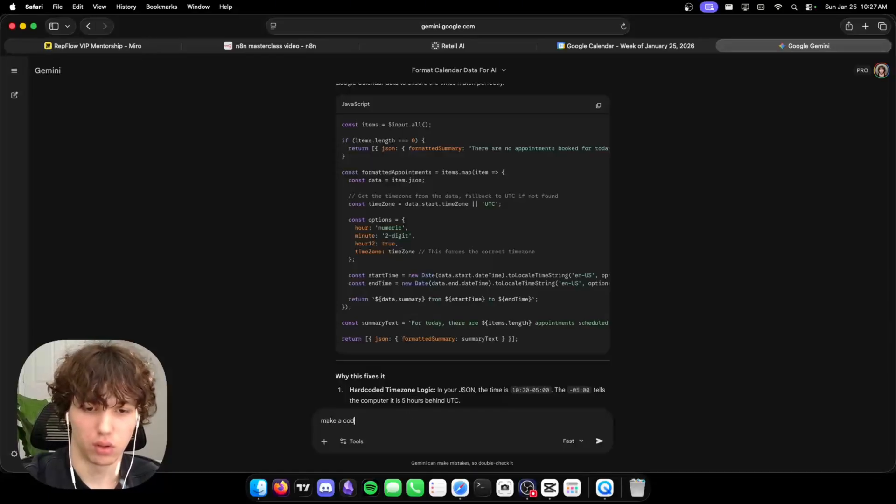
pyautogui.write('e node that will take')
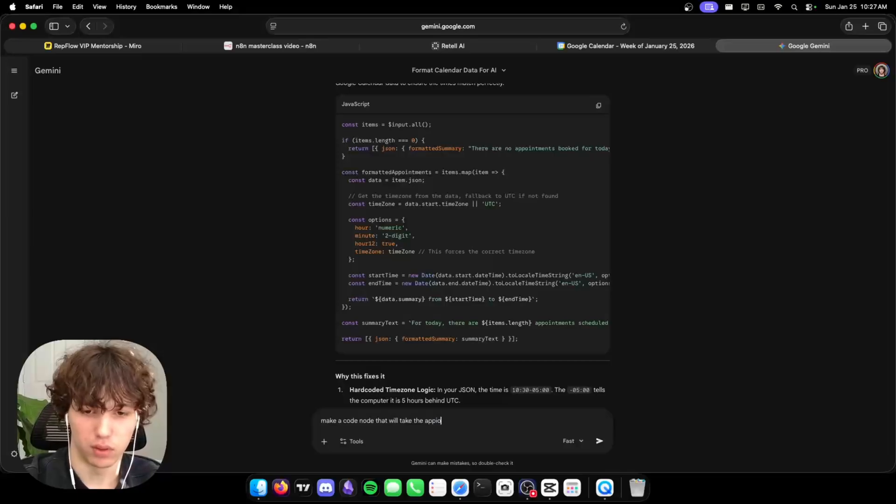
pyautogui.write(' the appointment_slt dynamic variable from the web hook pa')
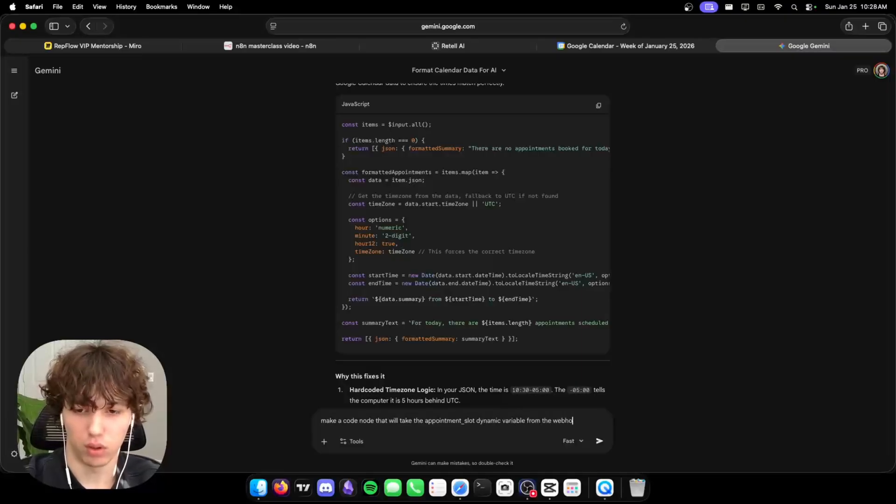
pyautogui.write('yload and')
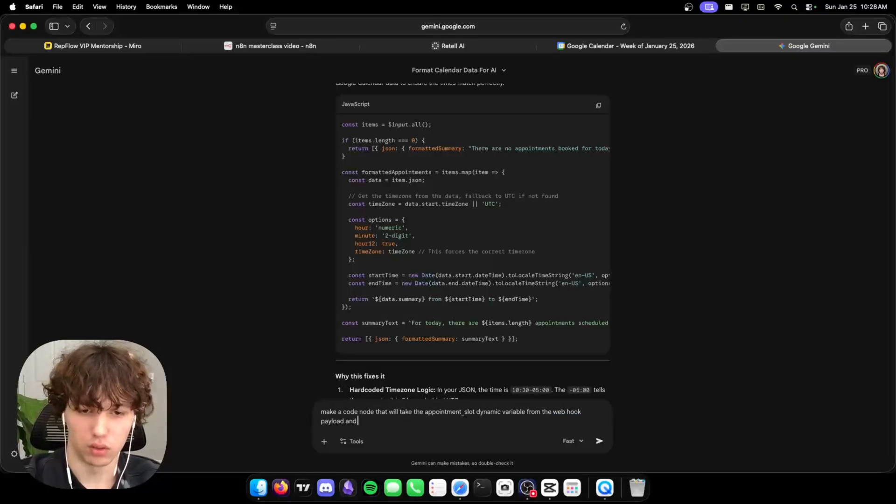
pyautogui.write(' transform it into a via')
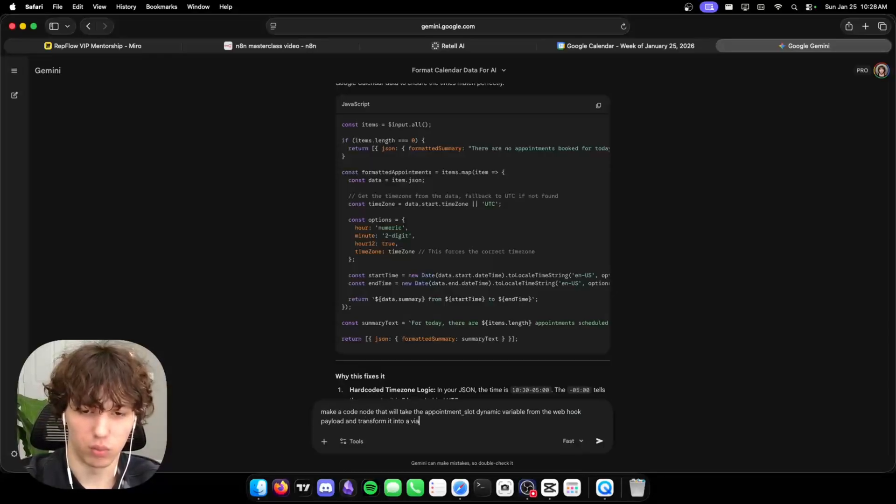
pyautogui.write('ble format foogle calendar node (start + en')
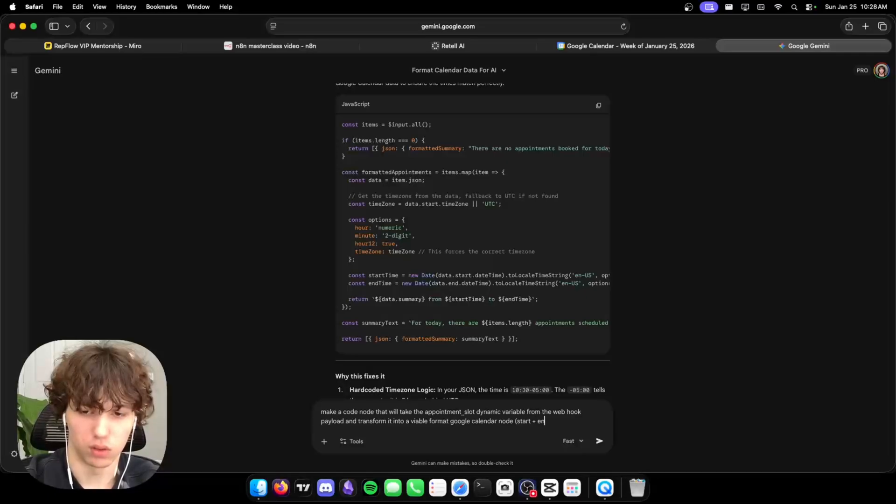
pyautogui.write(')')
pyautogui.hotkey('shift', 'Return')
pyautogui.hotkey('shift', 'Return')
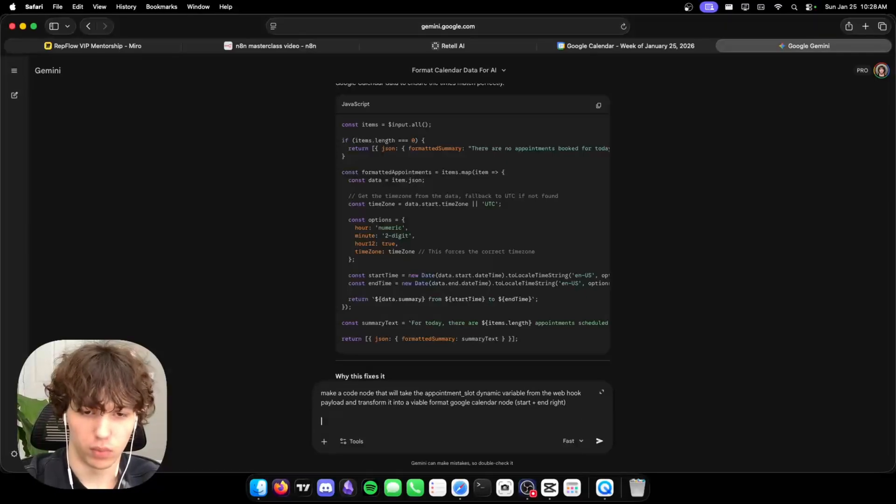
pyautogui.press('super+v')
pyautogui.press('Return')
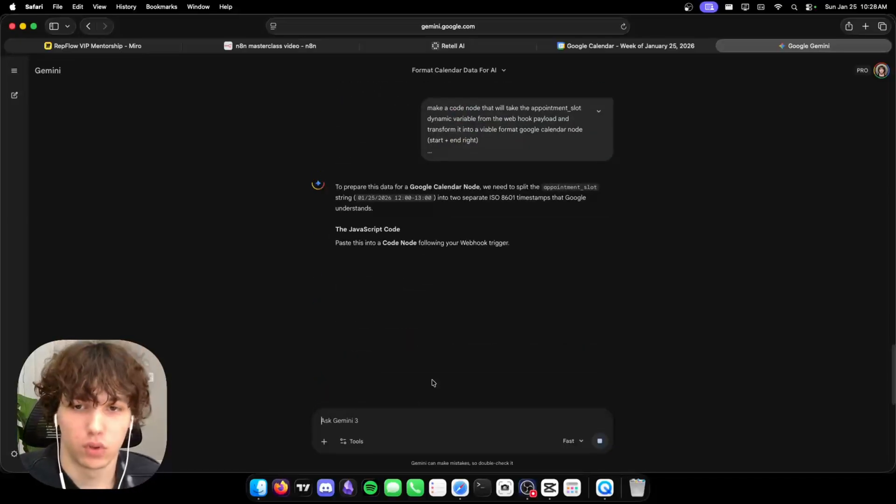
# Replace the Code node's default script with Gemini's appointment-slot formatting code.
pyautogui.scroll(-3, 608, 294)
pyautogui.click(599, 143)
pyautogui.click(271, 45)
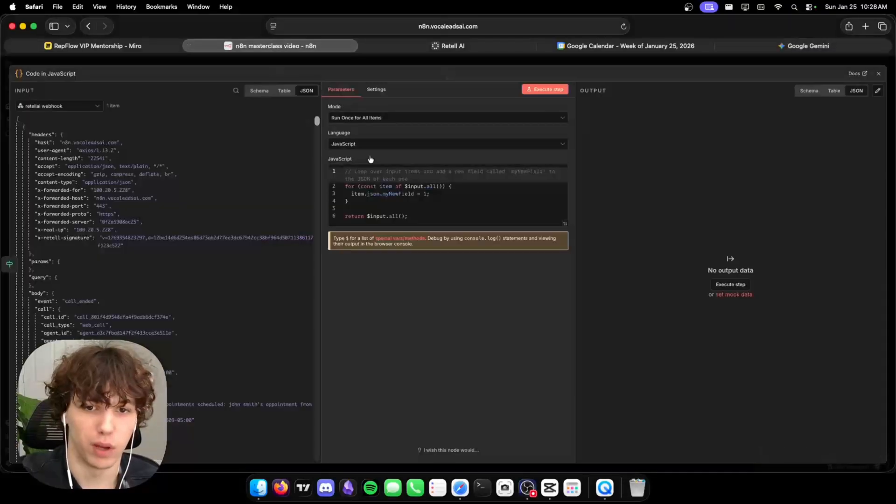
pyautogui.click(397, 208)
pyautogui.press('cmd+a')
pyautogui.press('cmd+v')
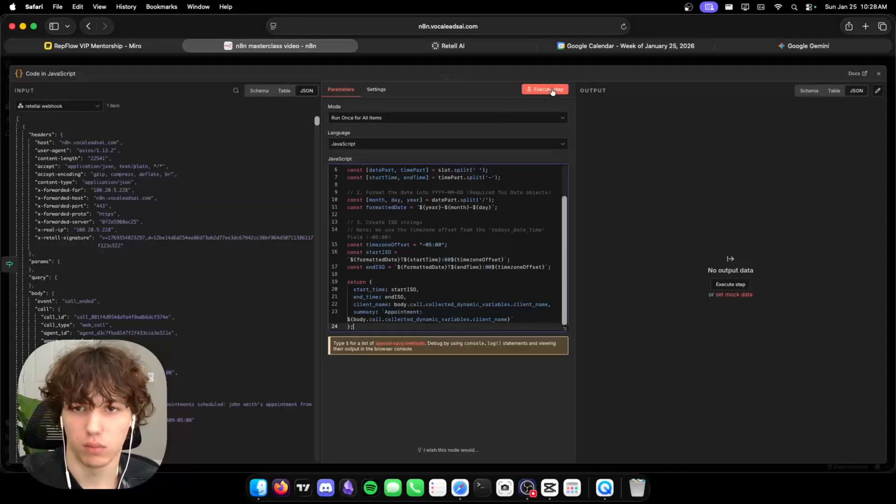
pyautogui.click(534, 60)
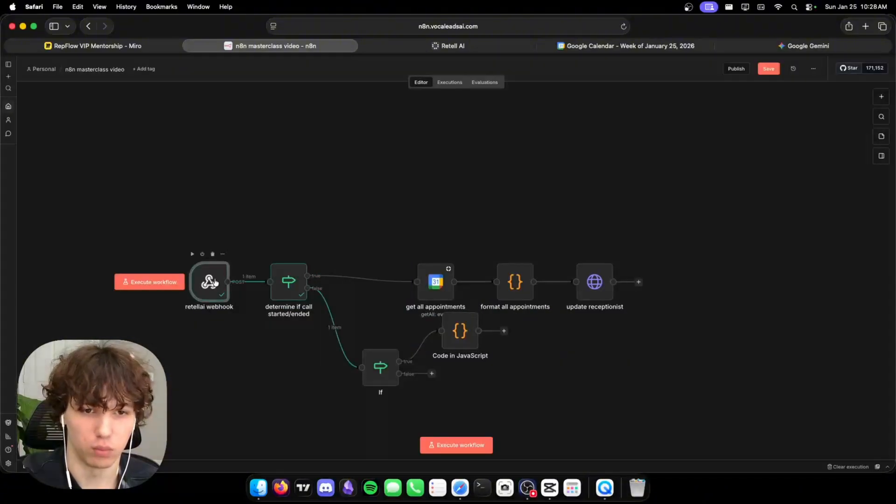
# Pin the webhook's test call data, align the Code node on the If true branch, and run it to get start_time, end_time and summary.
pyautogui.doubleClick(215, 282)
pyautogui.click(878, 90)
pyautogui.click(734, 60)
pyautogui.moveTo(464, 334); pyautogui.dragTo(476, 364)
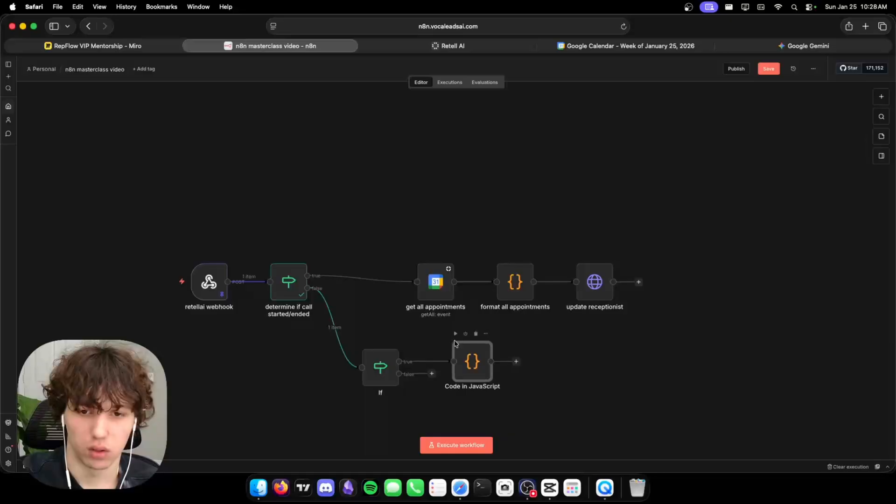
pyautogui.click(363, 341)
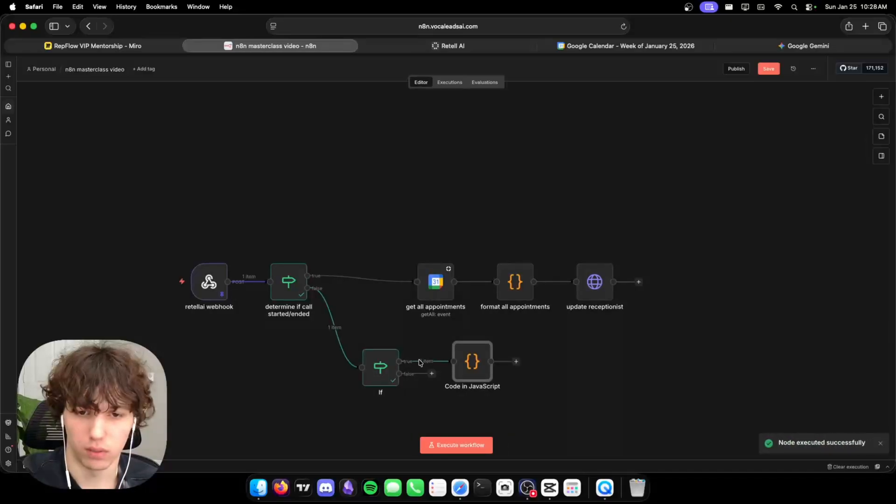
pyautogui.doubleClick(476, 366)
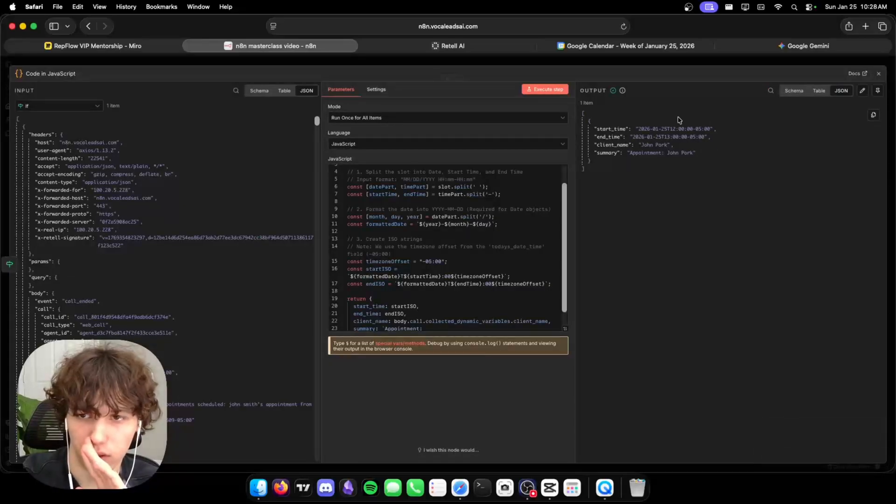
pyautogui.click(656, 63)
# Add a Google Calendar 'Create an event' node and choose the account's calendar.
pyautogui.rightClick(602, 373)
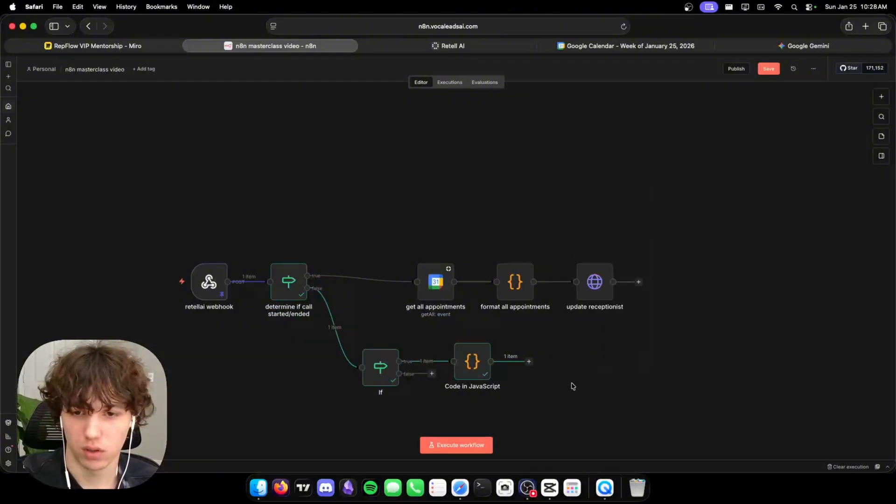
pyautogui.click(639, 282)
pyautogui.write('google')
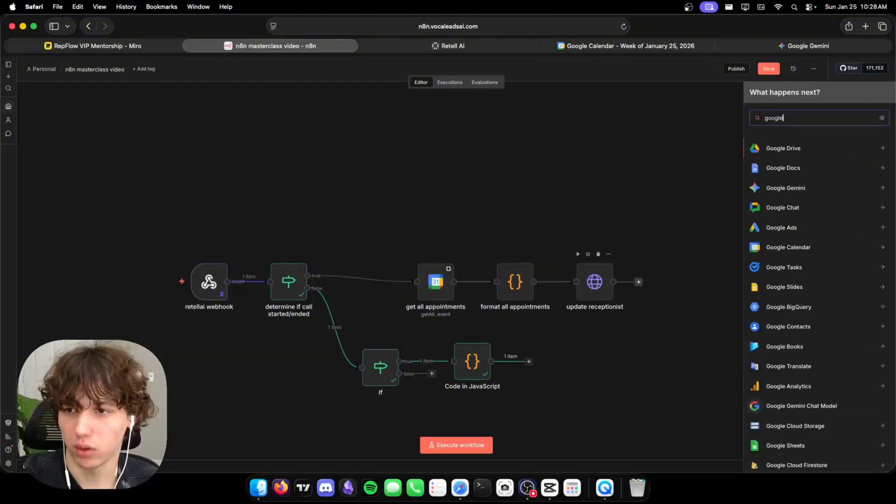
pyautogui.write(' ca')
pyautogui.click(808, 156)
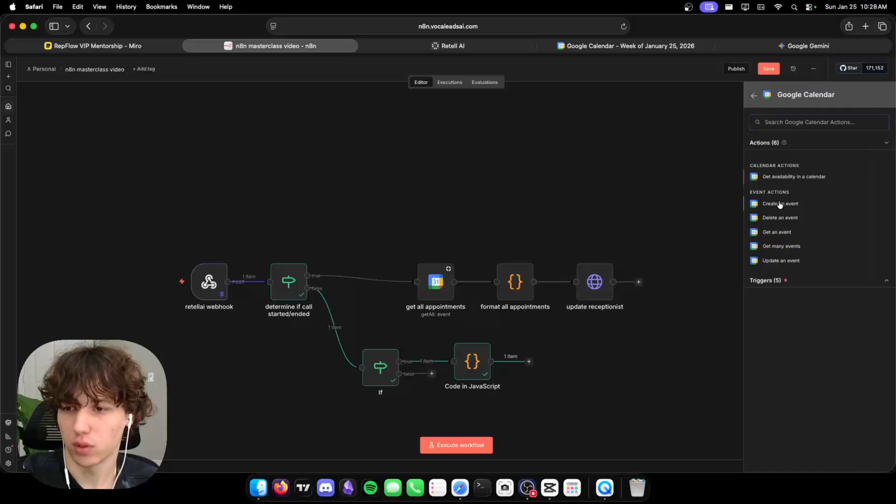
pyautogui.click(780, 204)
pyautogui.click(441, 216)
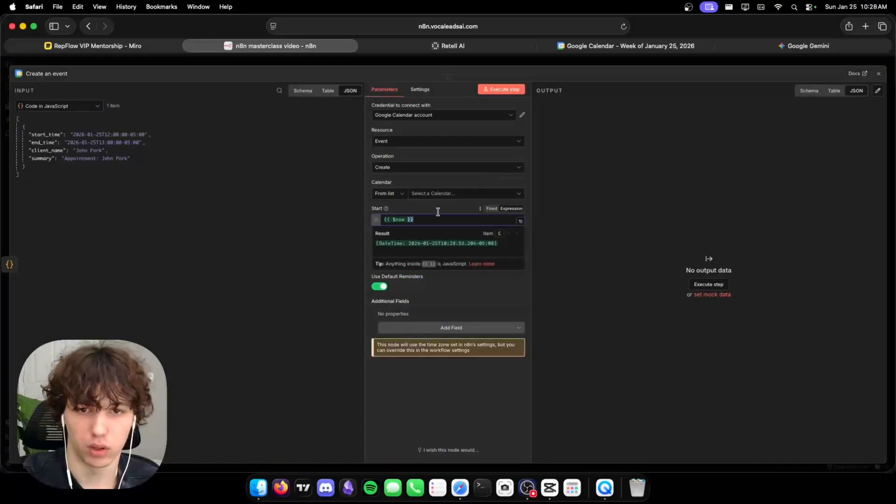
pyautogui.click(424, 195)
pyautogui.click(414, 227)
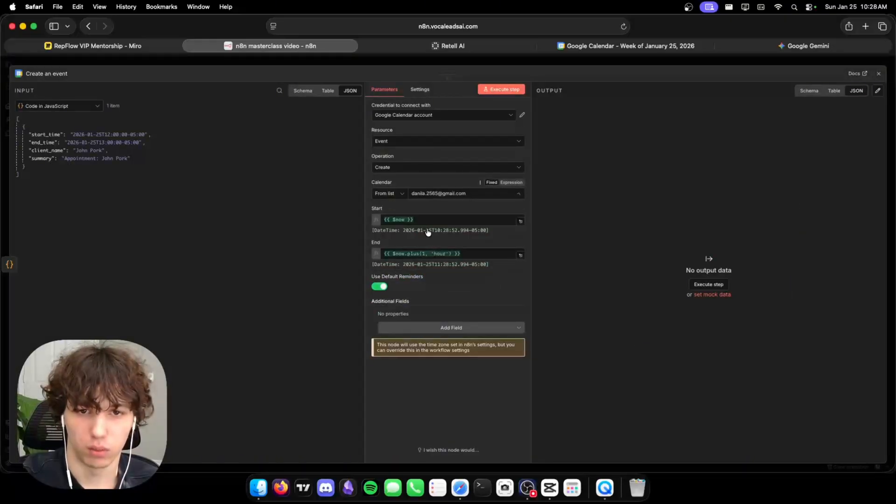
# Map the event's Start to the code output's start_time and End to end_time.
pyautogui.click(436, 218)
pyautogui.press('super+a')
pyautogui.press('BackSpace')
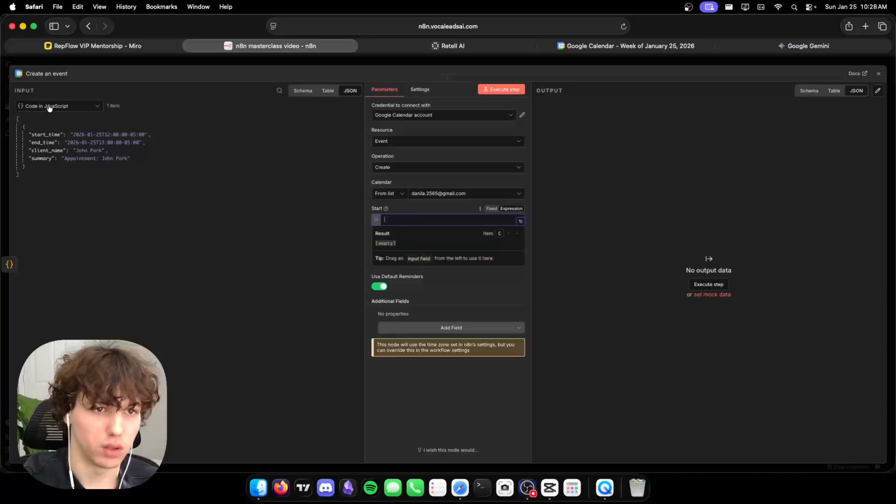
pyautogui.moveTo(30, 134); pyautogui.dragTo(420, 219)
pyautogui.click(450, 253)
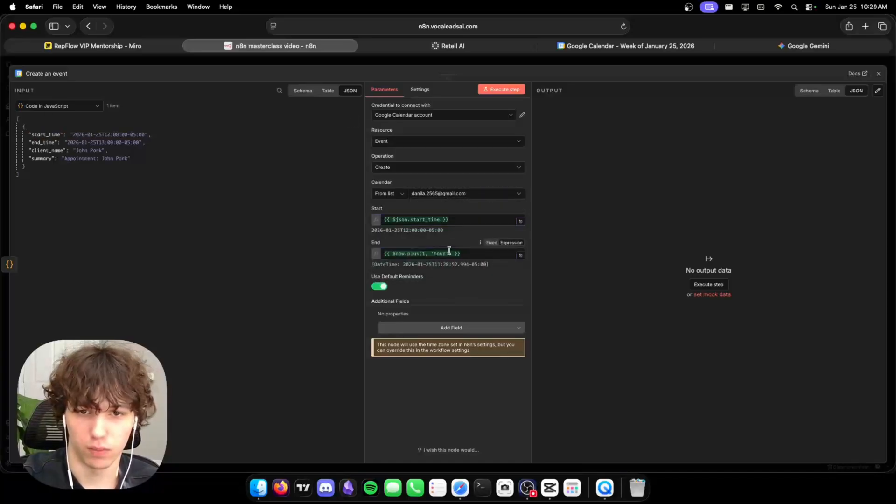
pyautogui.press('super+a')
pyautogui.press('BackSpace')
pyautogui.moveTo(43, 141); pyautogui.dragTo(447, 253)
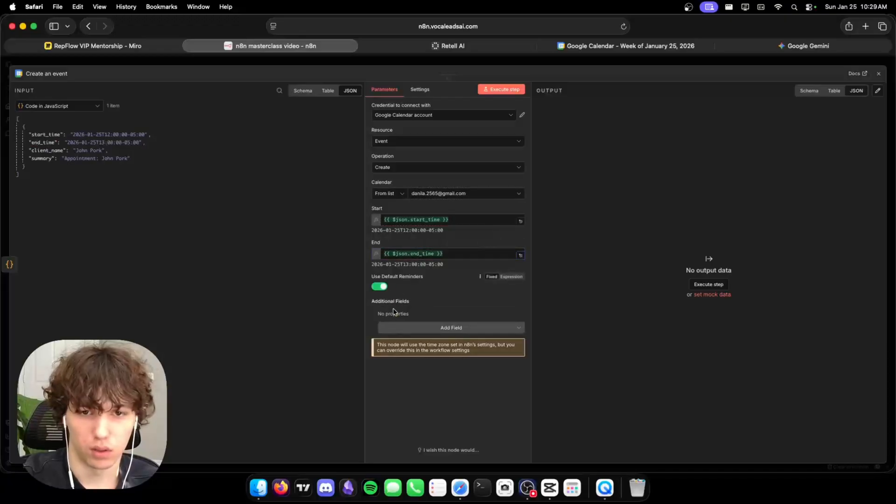
# Add a Summary field mapped to summary, execute the step, and check Google Calendar.
pyautogui.click(450, 329)
pyautogui.scroll(-5, 453, 399)
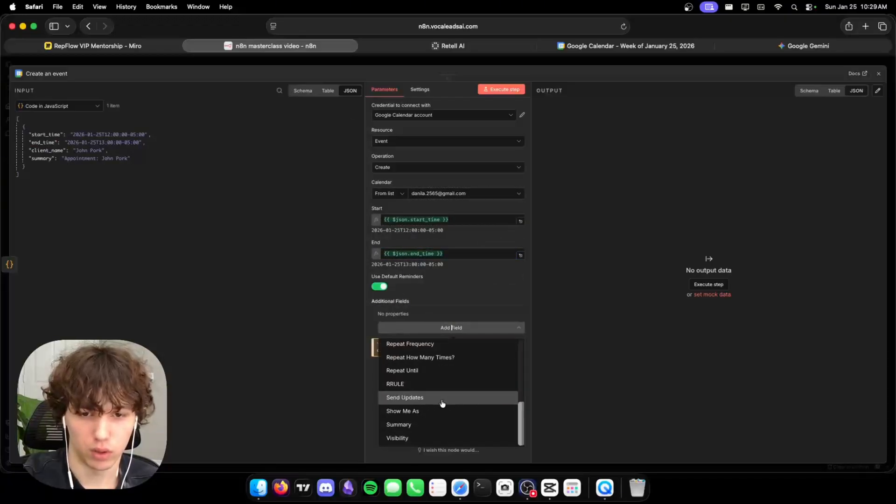
pyautogui.click(434, 425)
pyautogui.moveTo(41, 158); pyautogui.dragTo(475, 324)
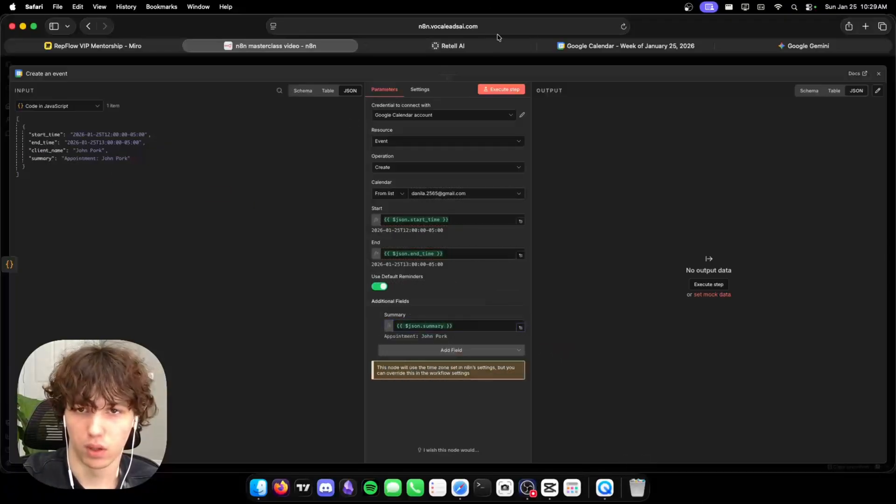
pyautogui.click(506, 91)
pyautogui.click(598, 46)
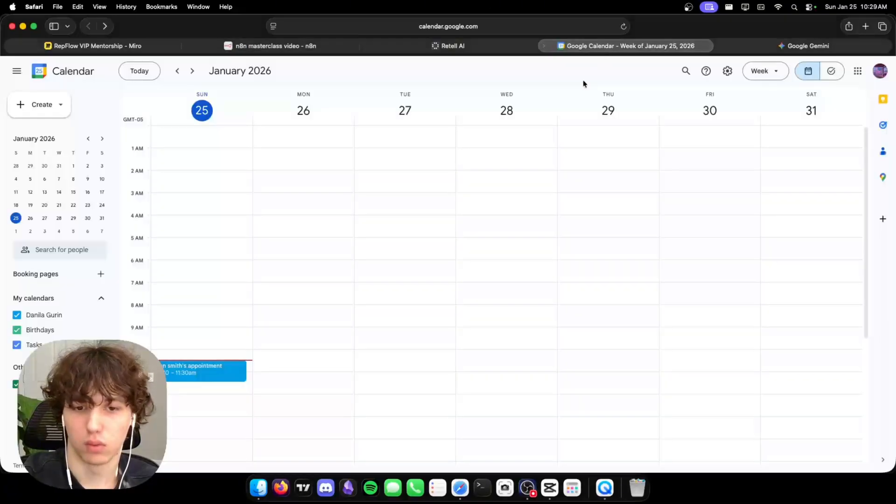
pyautogui.scroll(-5, 350, 337)
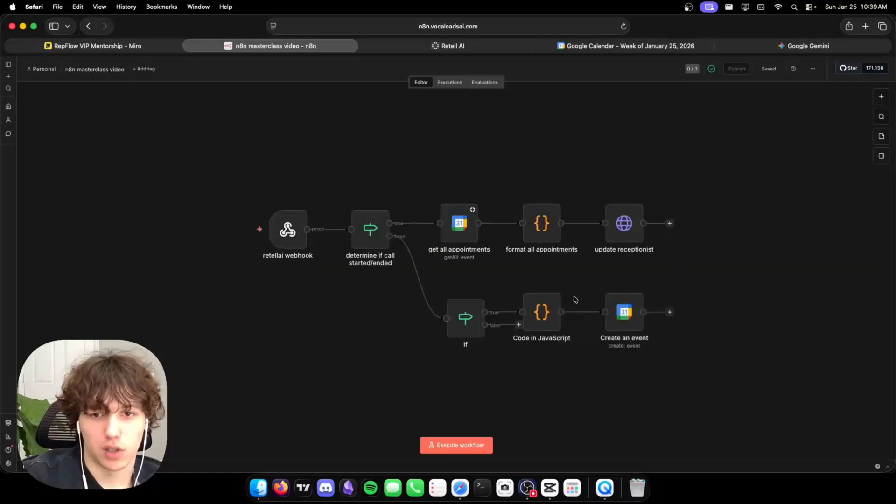
# Shift the If, code and create-event nodes right and insert a new If node on the false branch.
pyautogui.moveTo(432, 271); pyautogui.dragTo(700, 370)
pyautogui.moveTo(623, 315); pyautogui.dragTo(680, 319)
pyautogui.click(447, 309)
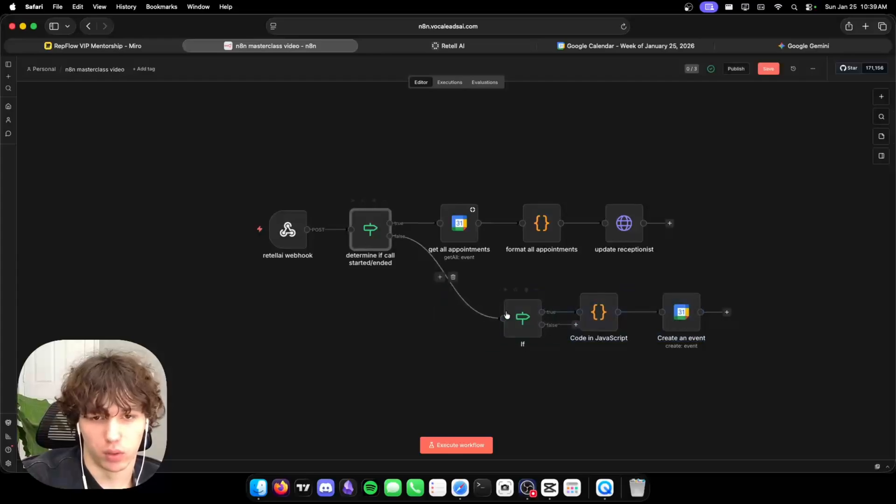
pyautogui.click(439, 281)
pyautogui.write('if')
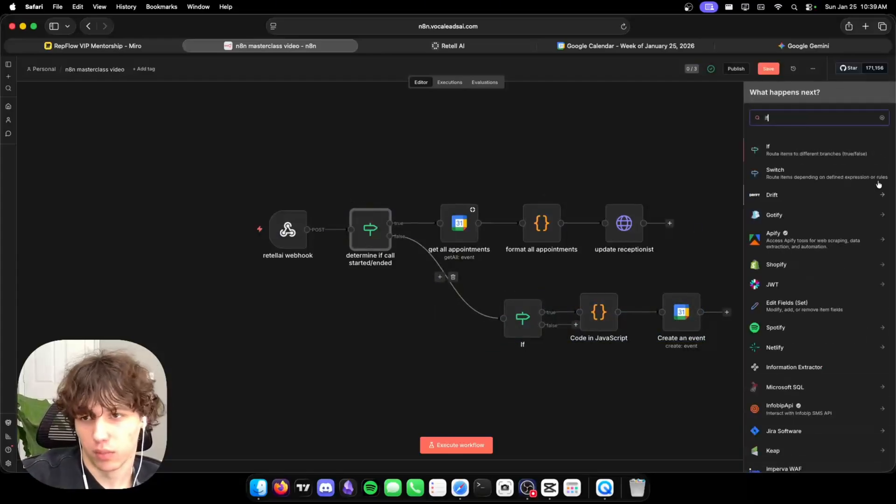
pyautogui.click(823, 151)
pyautogui.click(436, 58)
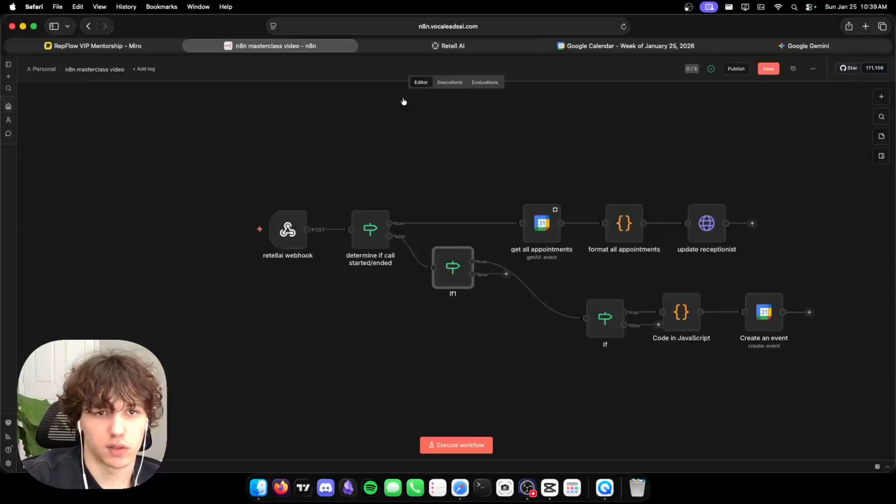
# Reposition If1 and line up the three booking nodes after it.
pyautogui.moveTo(461, 300); pyautogui.dragTo(493, 319)
pyautogui.moveTo(647, 276); pyautogui.dragTo(789, 339)
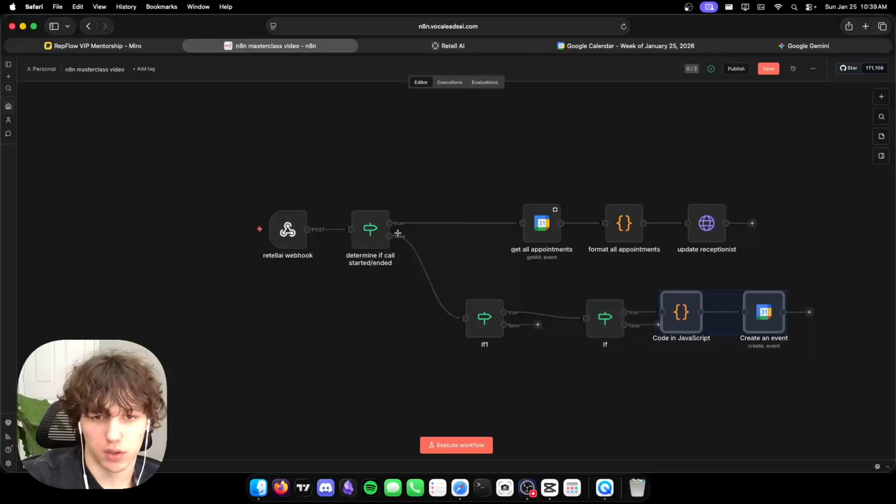
pyautogui.moveTo(588, 277); pyautogui.dragTo(840, 350)
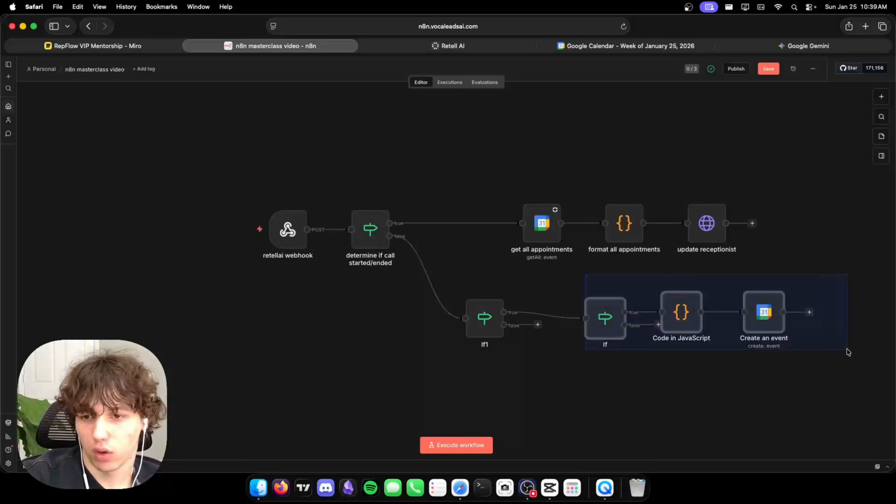
pyautogui.moveTo(759, 316); pyautogui.dragTo(741, 323)
pyautogui.click(679, 370)
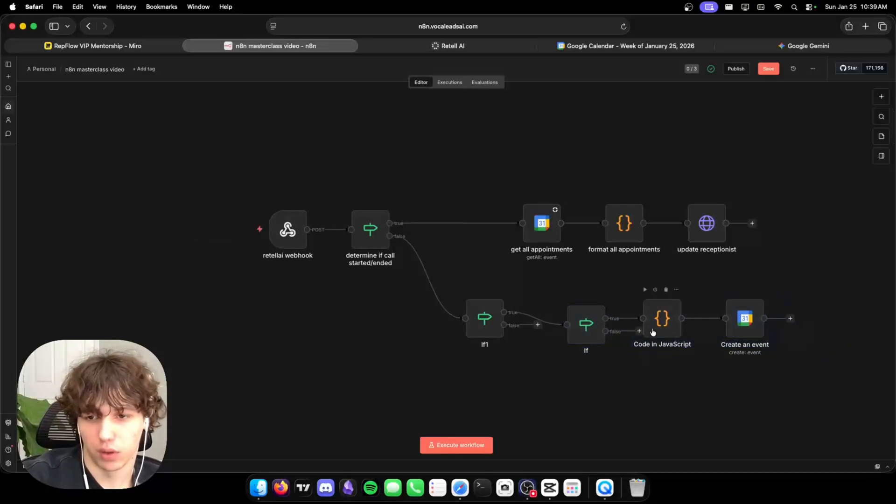
# Rename If1 to 'determine if call ended/analyzed'.
pyautogui.doubleClick(485, 318)
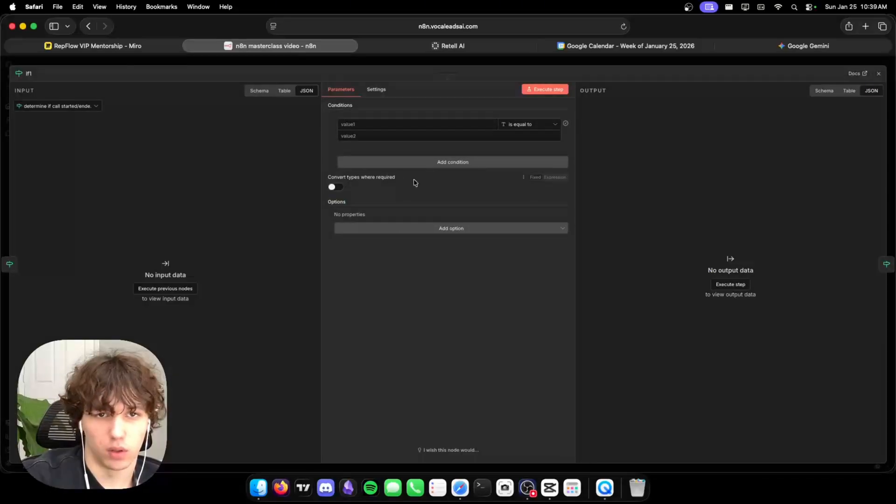
pyautogui.click(28, 73)
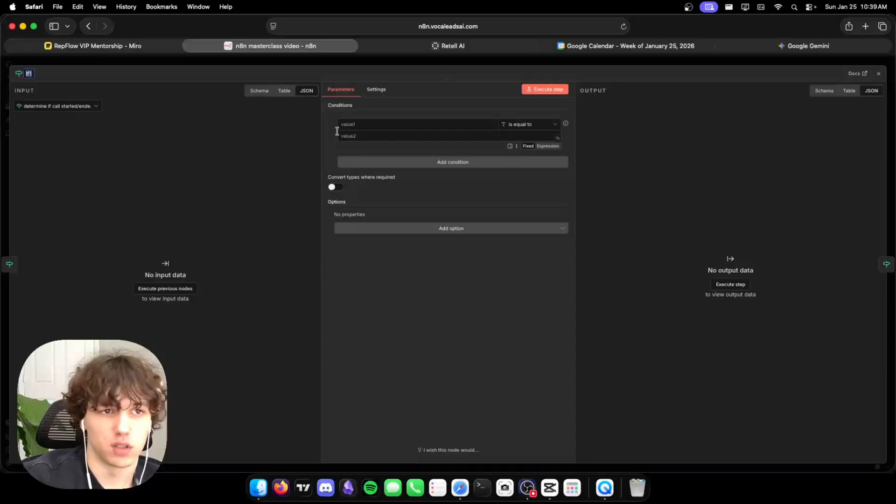
pyautogui.write('ca')
pyautogui.press('BackSpace')
pyautogui.press('BackSpace')
pyautogui.write('determine')
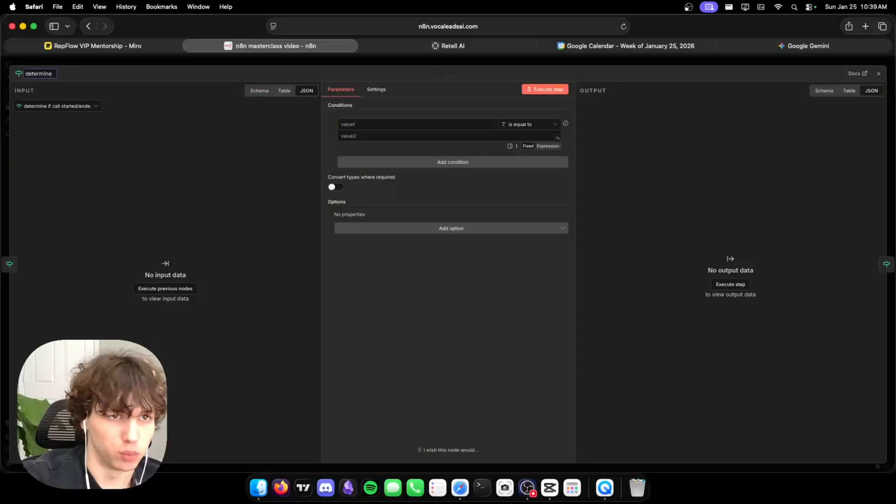
pyautogui.write(' if ca')
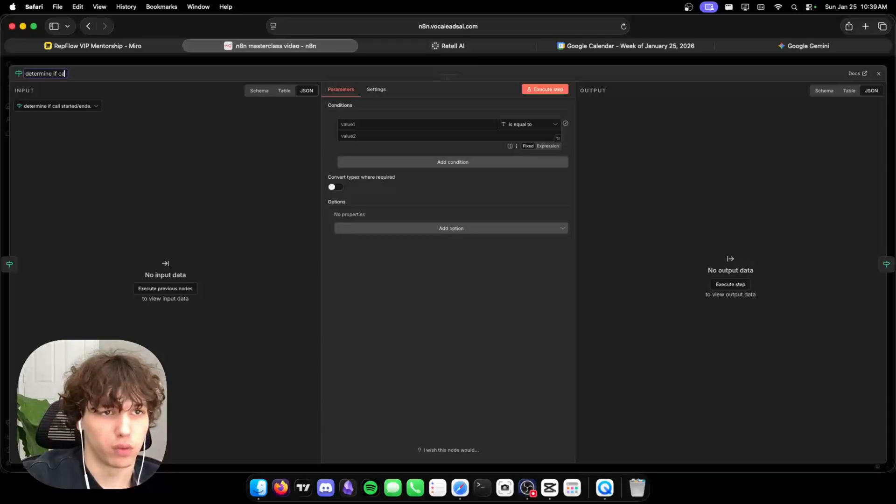
pyautogui.write('ll ended/')
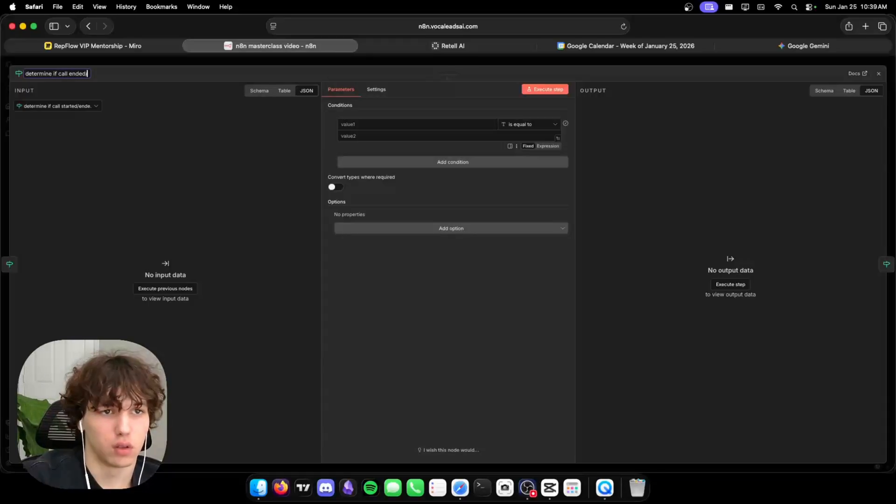
pyautogui.write('analyzed')
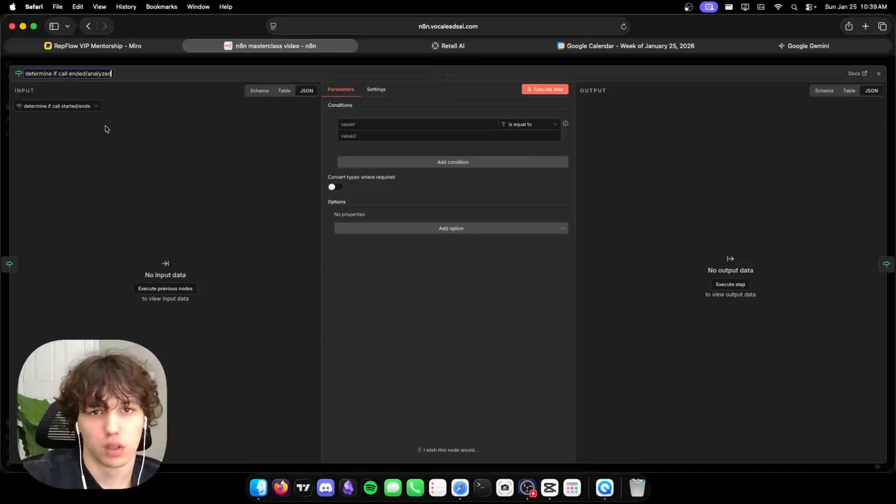
pyautogui.click(415, 64)
# Set the new check's comparison value to call_analyzed, after reviewing the started/ended check's expression.
pyautogui.doubleClick(366, 225)
pyautogui.click(399, 125)
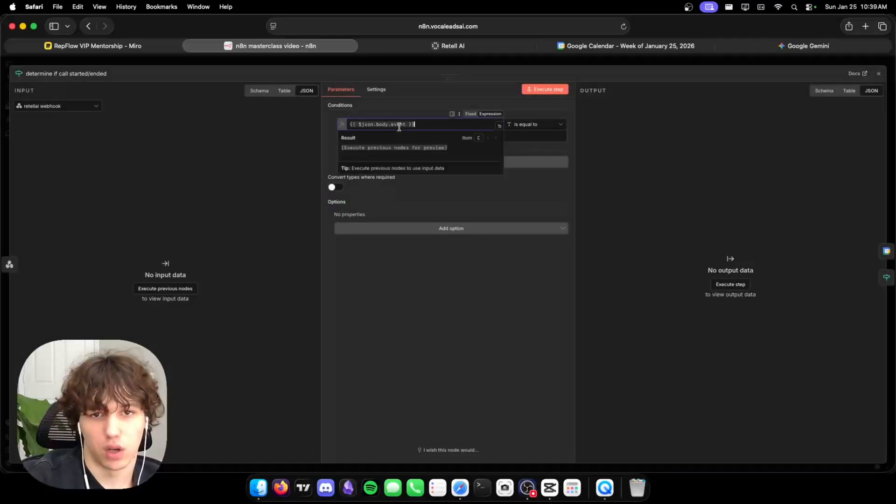
pyautogui.click(480, 62)
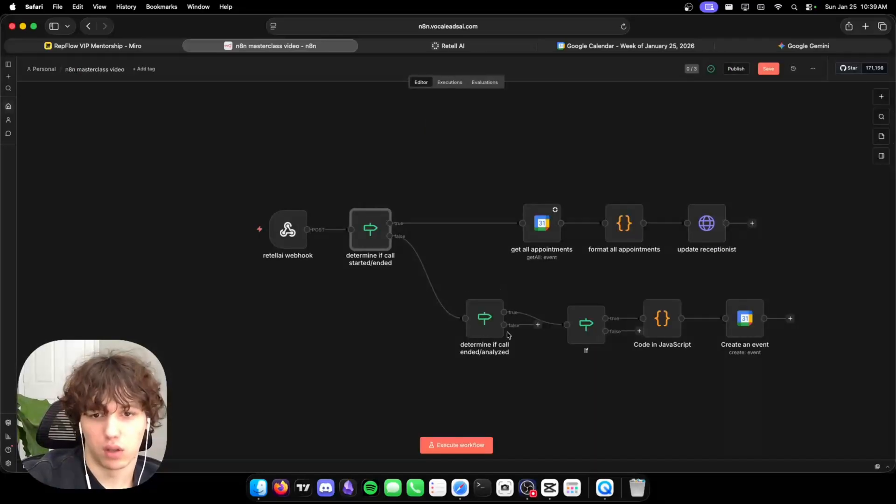
pyautogui.doubleClick(484, 319)
pyautogui.click(411, 125)
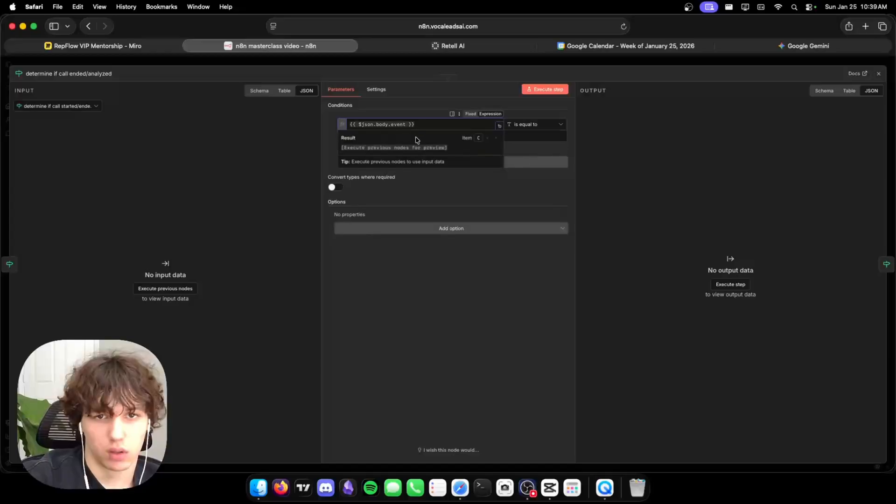
pyautogui.click(555, 137)
pyautogui.write('call_analyzed')
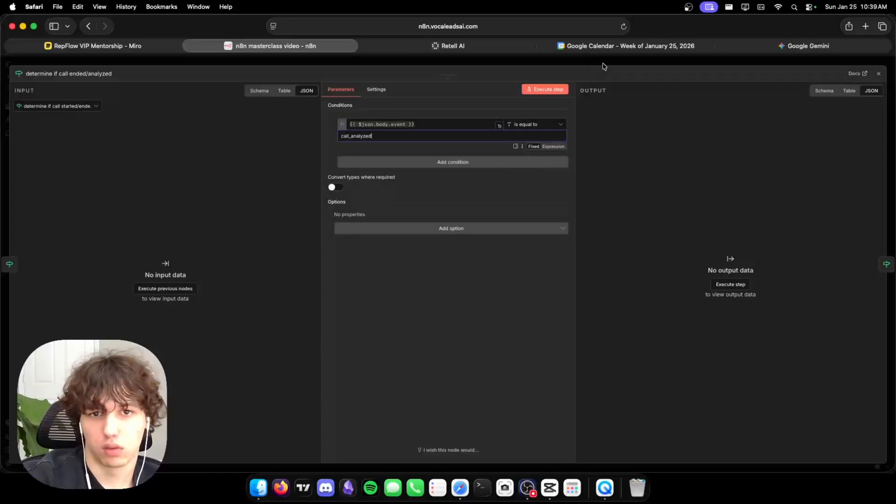
pyautogui.click(604, 67)
pyautogui.click(566, 319)
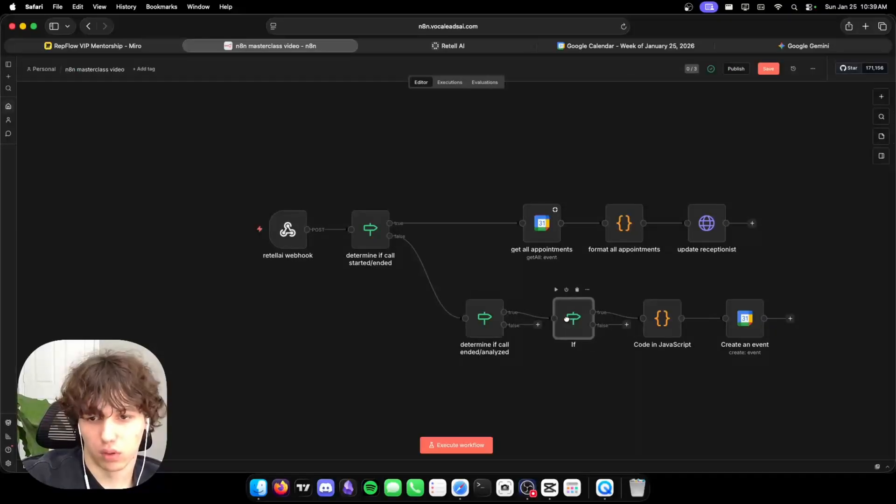
# Rename the If node to 'determine if appointment confirmed' and the Code node to 'format appointment slot'.
pyautogui.doubleClick(566, 319)
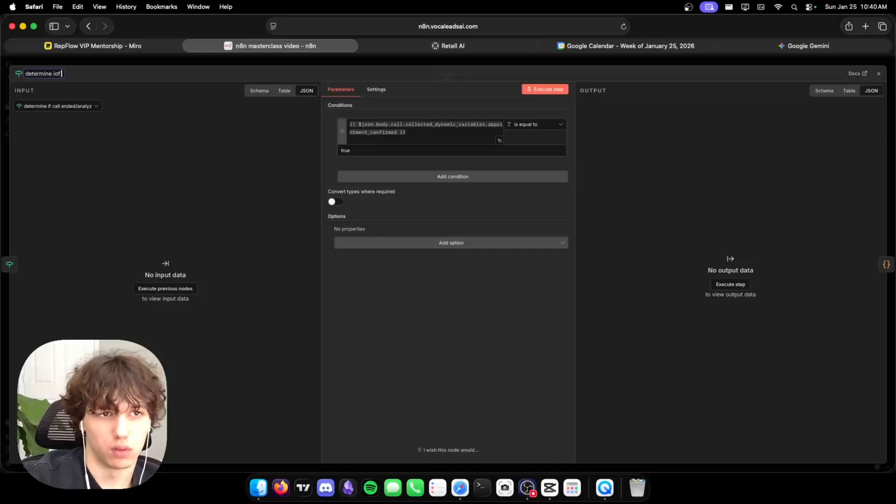
pyautogui.write('intment confirmed')
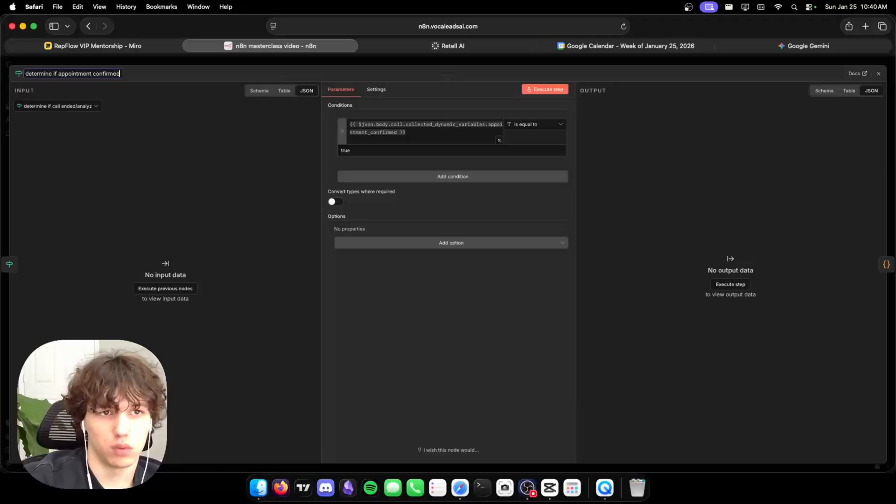
pyautogui.click(414, 62)
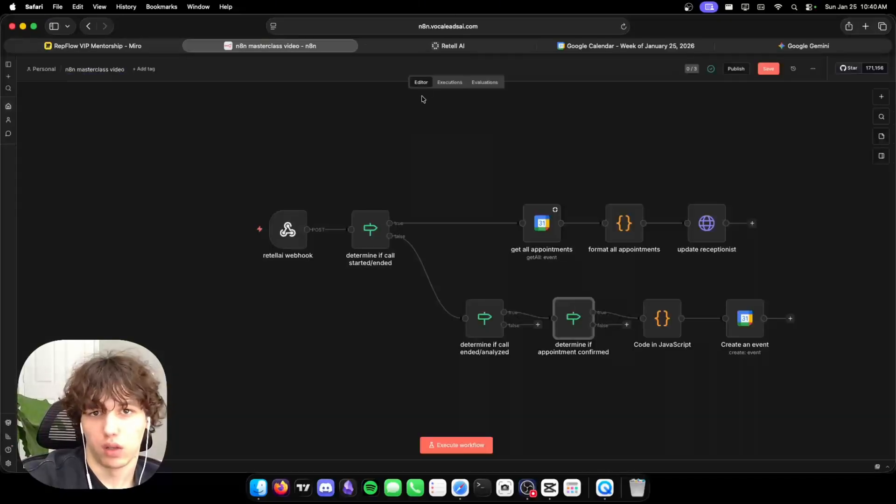
pyautogui.doubleClick(672, 322)
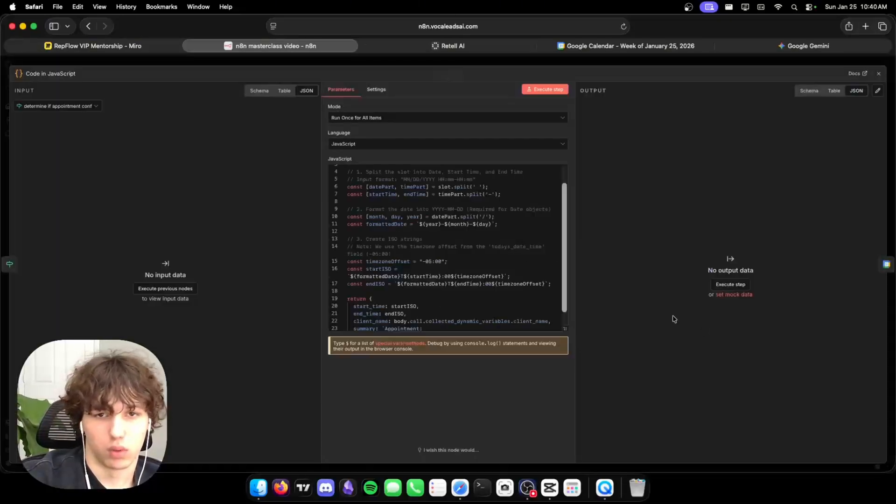
pyautogui.click(178, 73)
pyautogui.press('BackSpace')
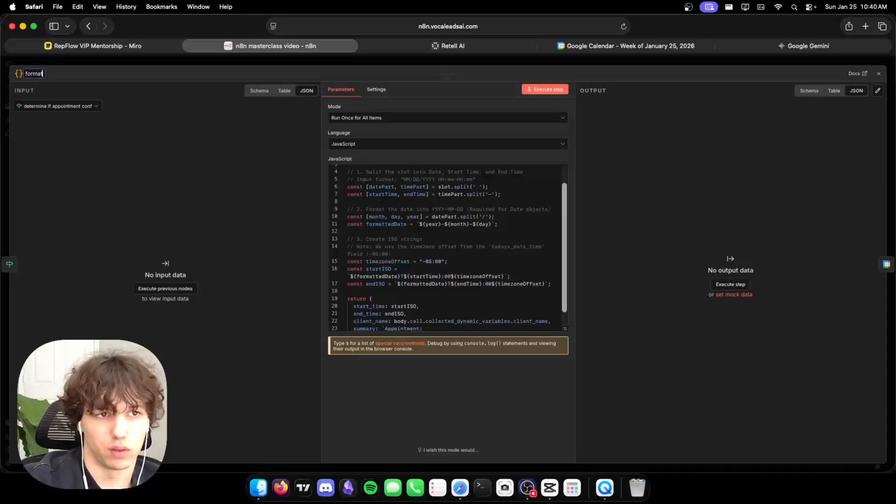
pyautogui.write('format appointment slot')
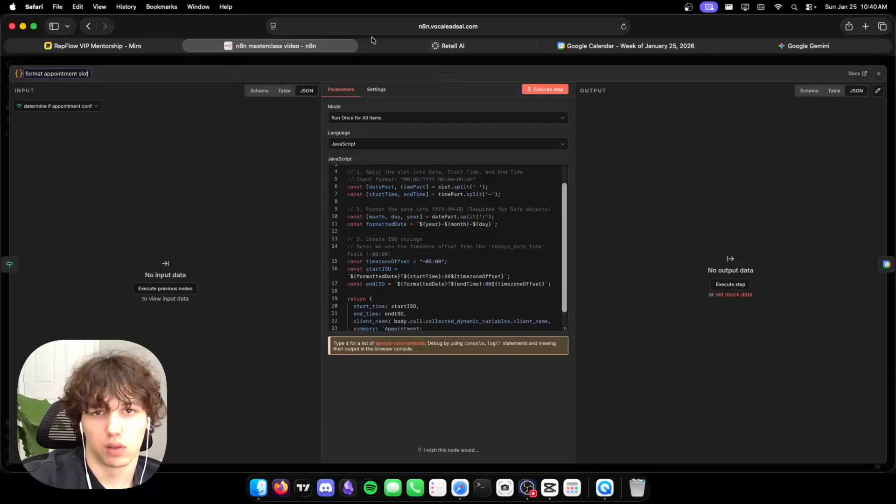
pyautogui.click(374, 57)
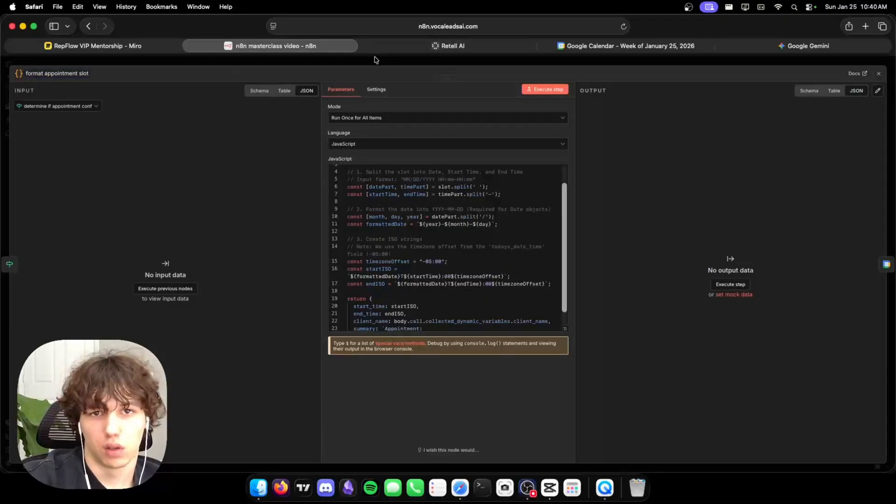
# Rename the Create an event node to 'book the appointment'.
pyautogui.click(747, 327)
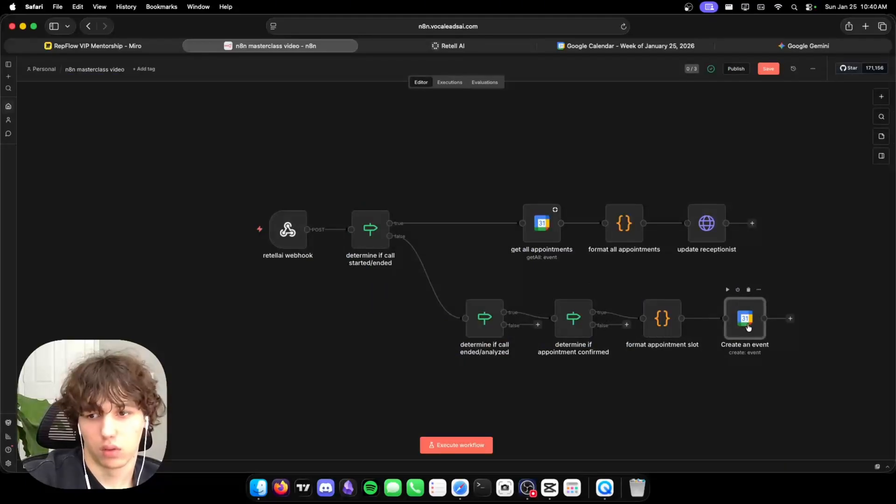
pyautogui.doubleClick(748, 328)
pyautogui.click(44, 74)
pyautogui.write('bo')
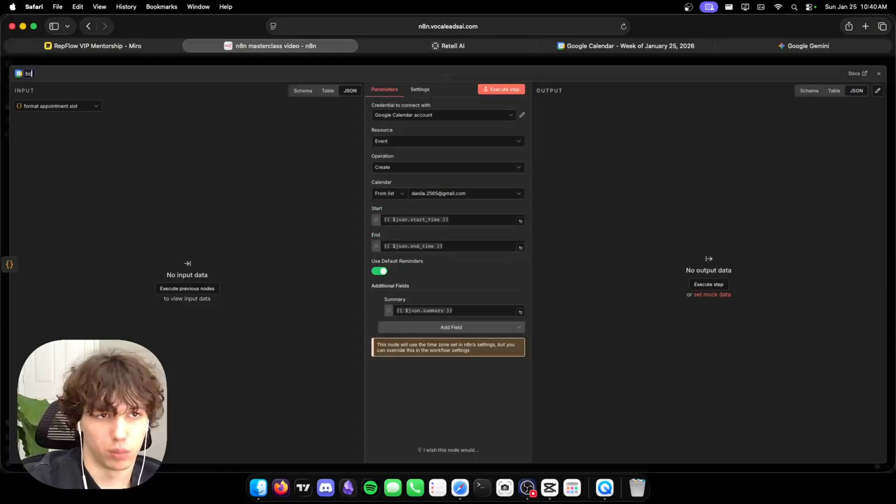
pyautogui.write('ok the appointment')
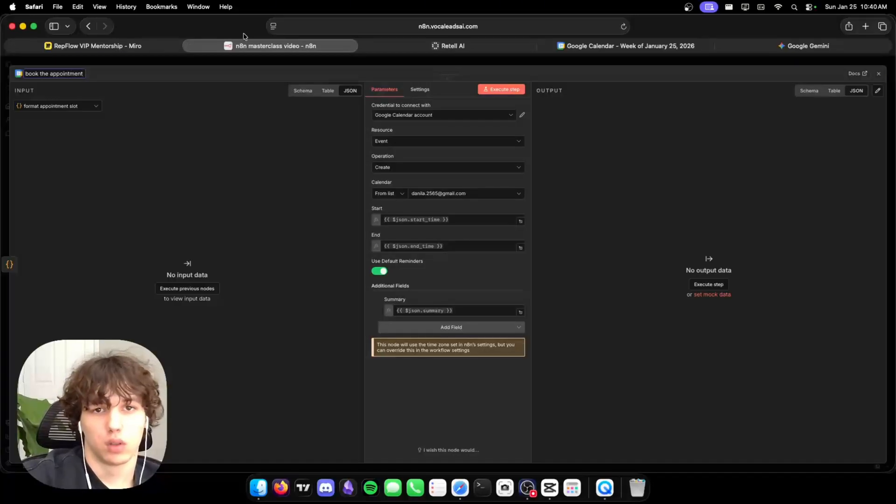
pyautogui.click(310, 59)
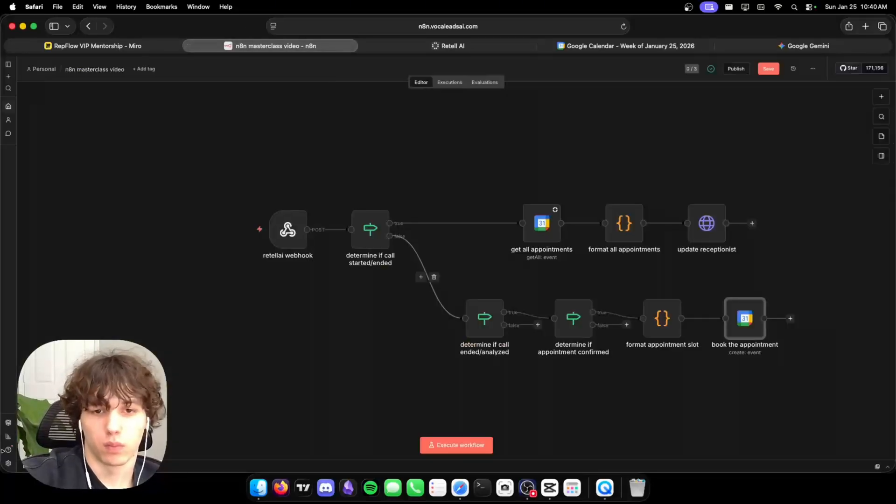
# Realign the canvas, moving the bottom-row nodes up and right and the webhook pair right.
pyautogui.moveTo(747, 319); pyautogui.dragTo(759, 318)
pyautogui.moveTo(661, 320)
pyautogui.mouseDown()
pyautogui.moveTo(685, 321)
pyautogui.moveTo(674, 320)
pyautogui.mouseUp()
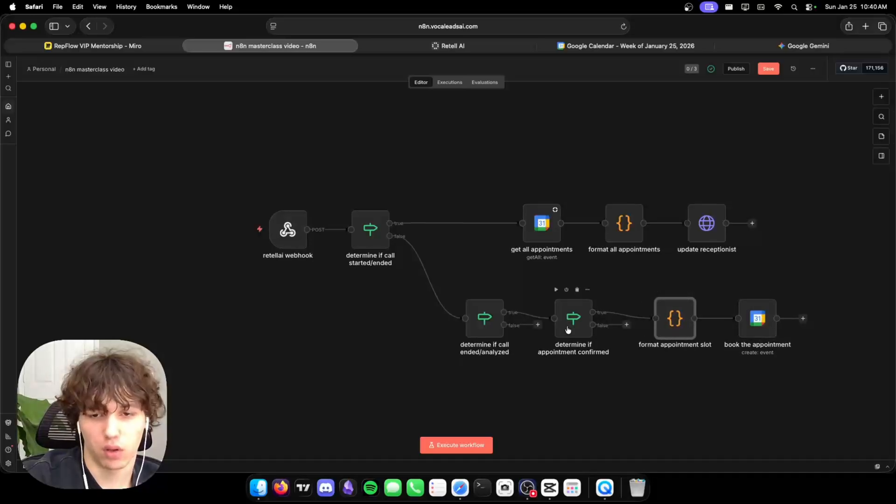
pyautogui.scroll(-3, 493, 350)
pyautogui.moveTo(455, 236); pyautogui.dragTo(865, 322)
pyautogui.moveTo(760, 283); pyautogui.dragTo(812, 258)
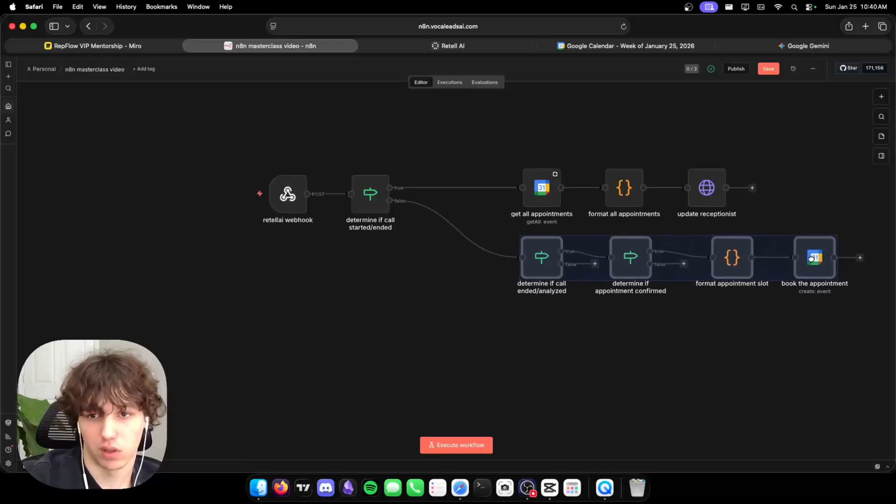
pyautogui.click(692, 320)
pyautogui.moveTo(202, 146); pyautogui.dragTo(460, 196)
pyautogui.click(464, 310)
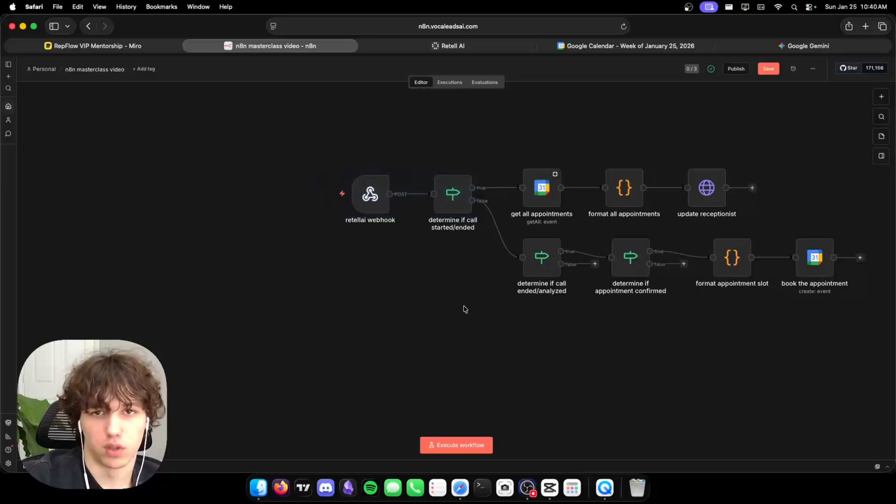
pyautogui.click(455, 46)
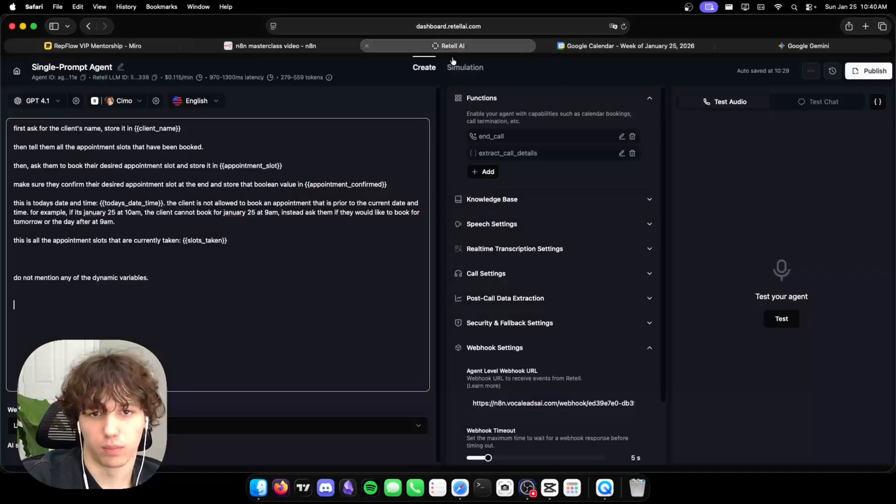
# Start a new custom function in the Retell AI agent and focus its endpoint URL field.
pyautogui.click(486, 172)
pyautogui.click(541, 330)
pyautogui.click(378, 214)
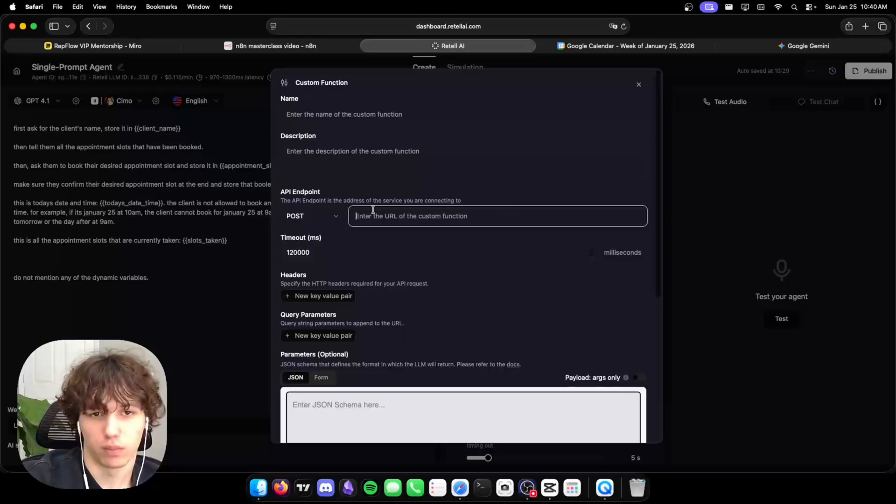
# Add a Webhook node in n8n, then delete it again.
pyautogui.click(276, 46)
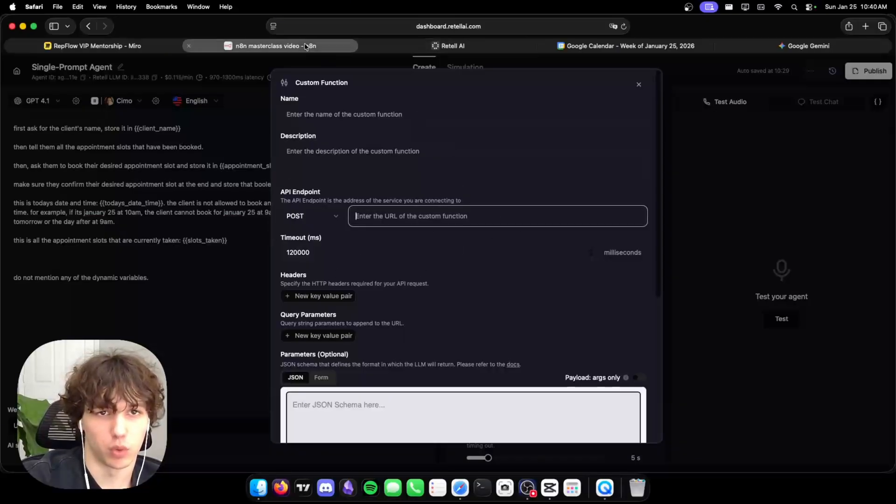
pyautogui.rightClick(312, 365)
pyautogui.click(334, 370)
pyautogui.write('webhook')
pyautogui.press('Return')
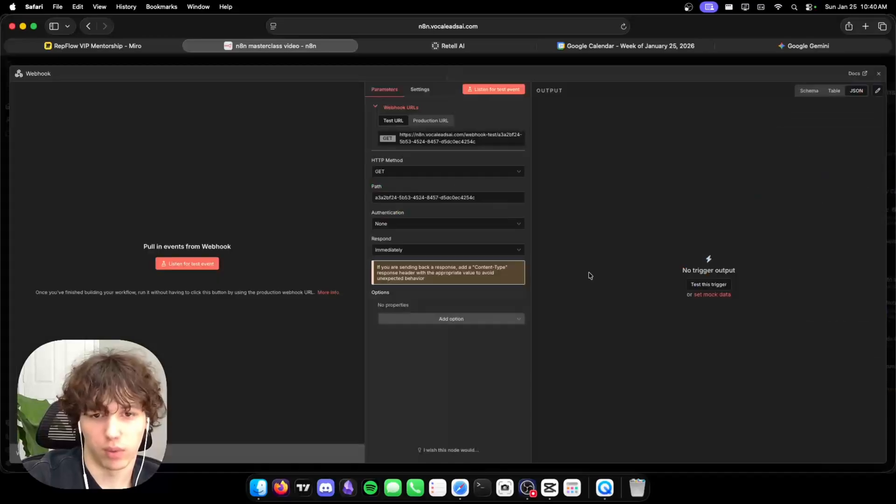
pyautogui.click(578, 62)
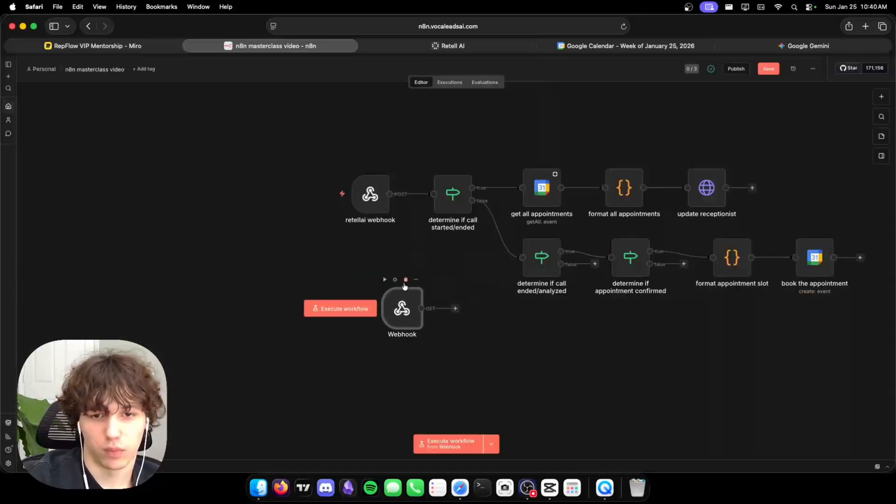
pyautogui.click(405, 279)
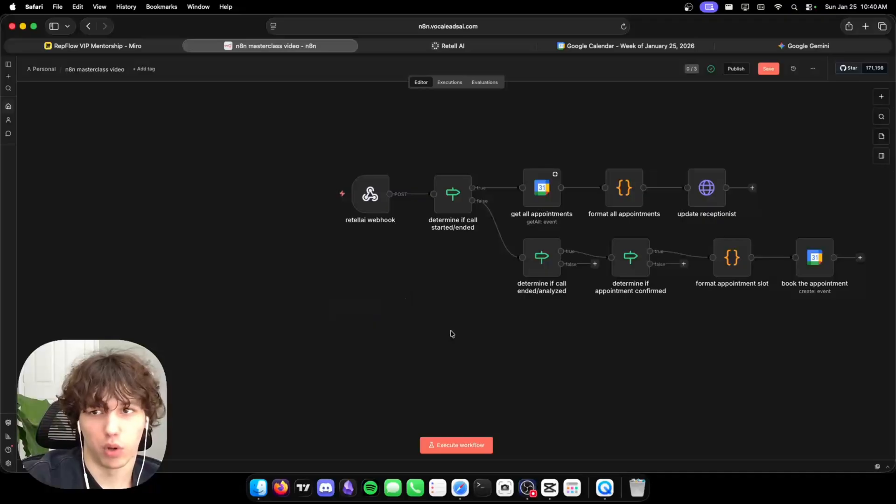
# Close the Retell AI custom function setup without saving.
pyautogui.click(500, 45)
pyautogui.scroll(-5, 450, 222)
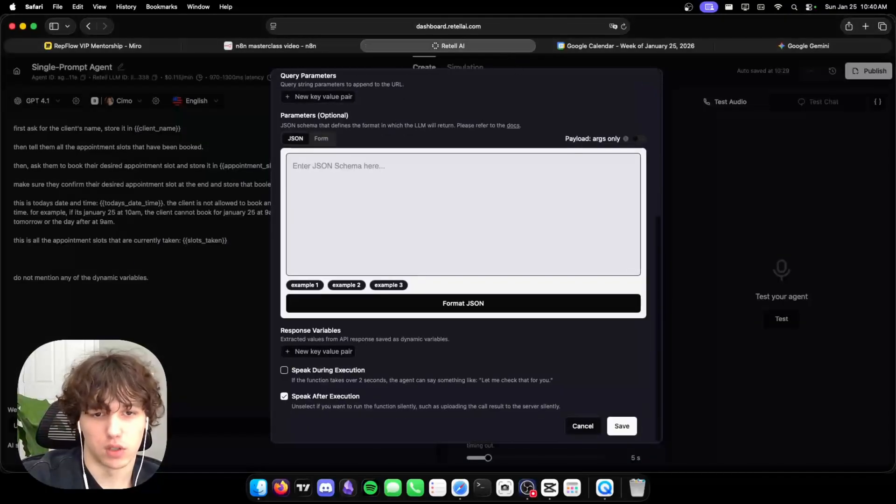
pyautogui.scroll(5, 421, 270)
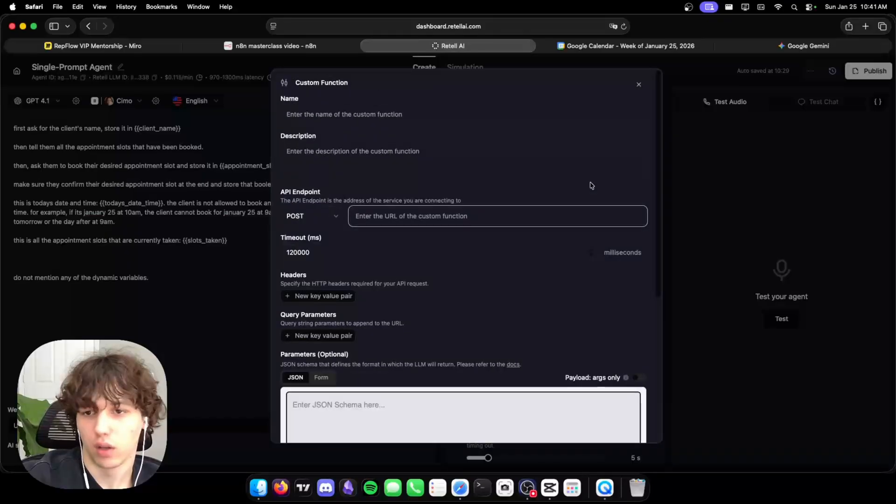
pyautogui.click(708, 160)
pyautogui.click(271, 45)
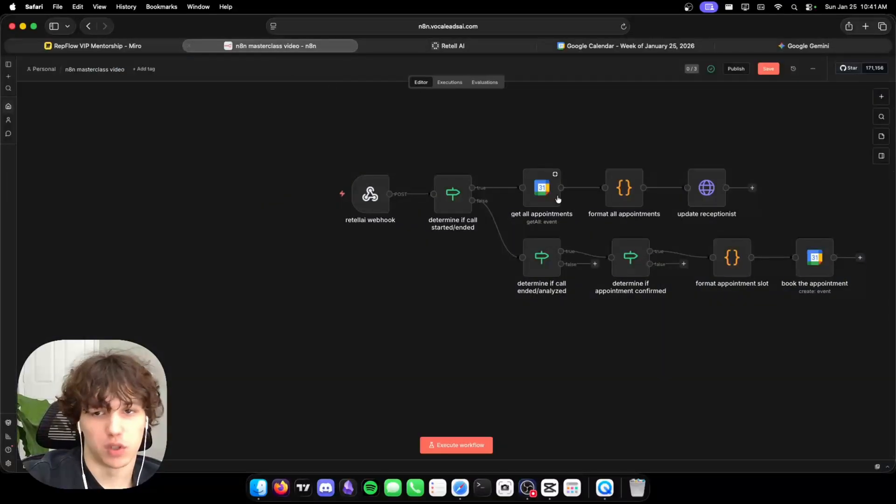
# Start and stop a webhook test run, then save the workflow and open its publish settings.
pyautogui.hscroll(5, 632, 267)
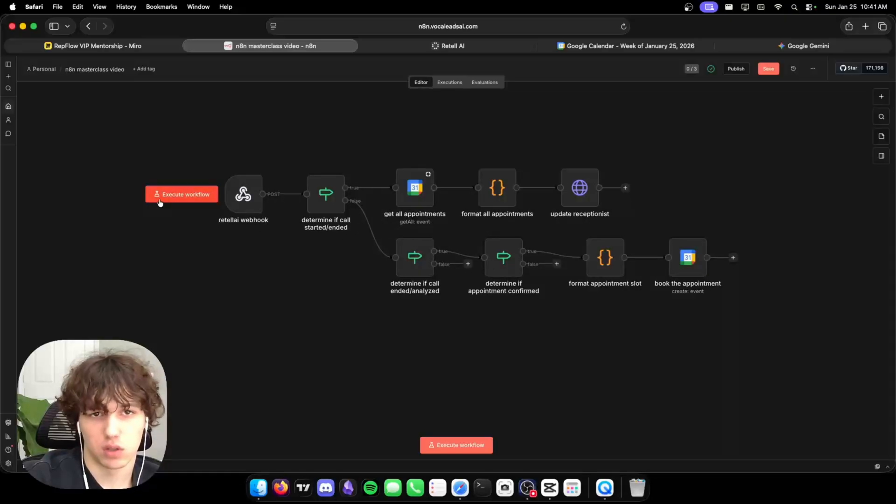
pyautogui.click(159, 200)
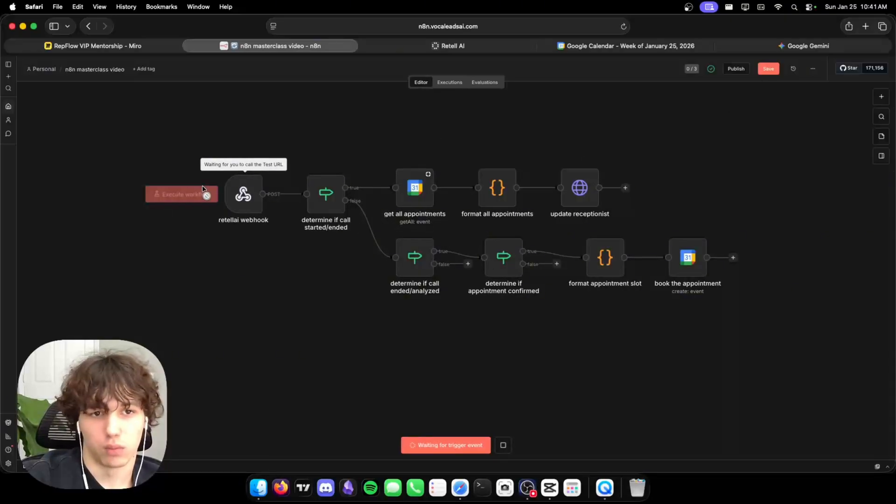
pyautogui.click(504, 445)
pyautogui.click(769, 69)
pyautogui.click(736, 69)
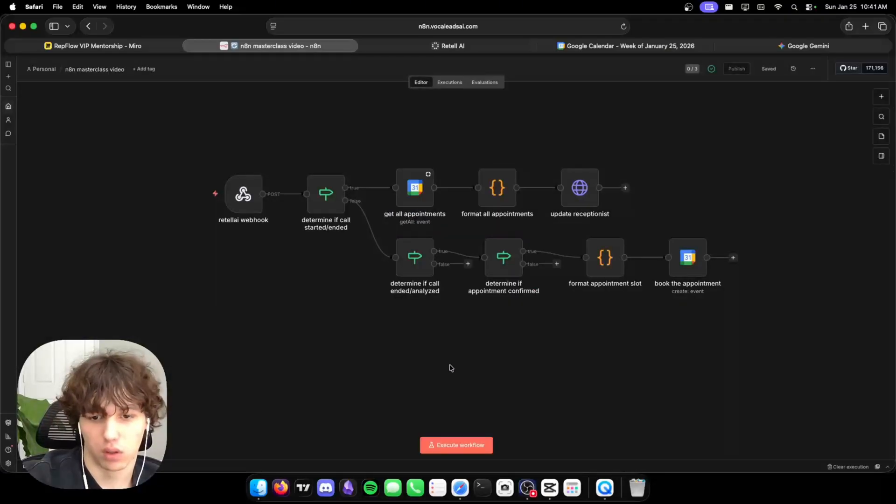
pyautogui.click(448, 45)
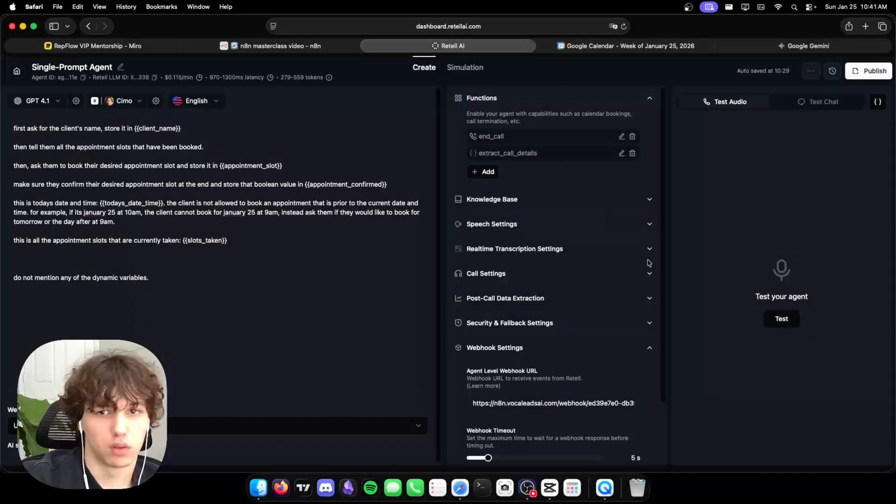
# Run a Retell AI test call as Mark Smith, booking today's 2–3 PM slot.
pyautogui.click(781, 321)
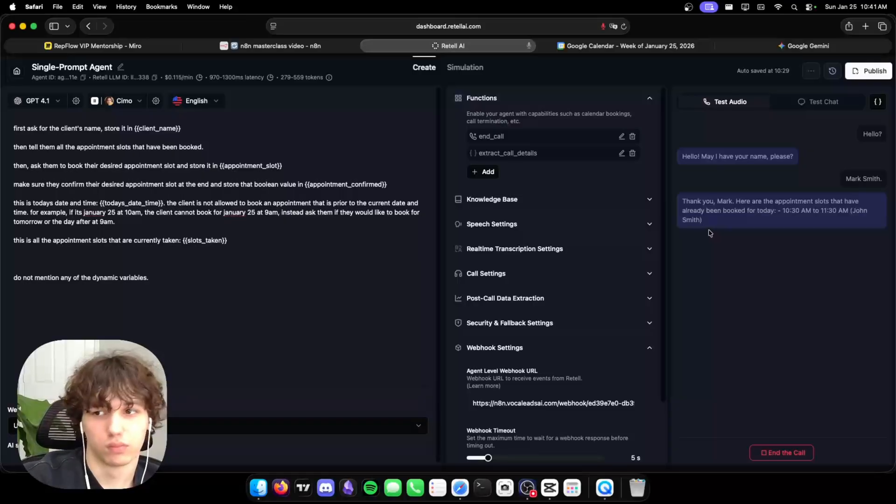
pyautogui.click(566, 46)
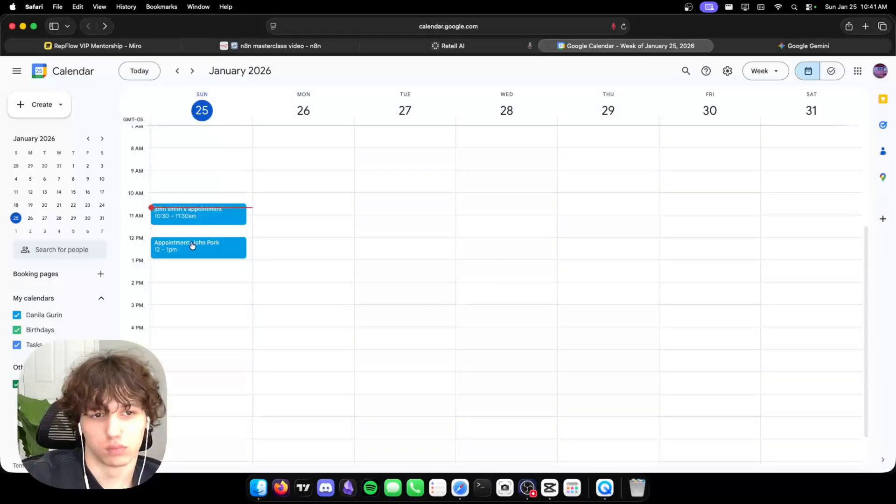
pyautogui.click(260, 46)
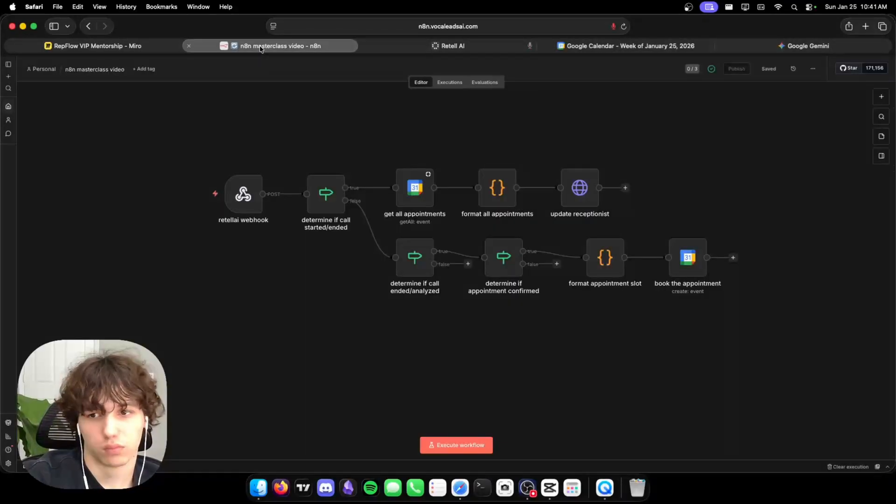
pyautogui.click(452, 45)
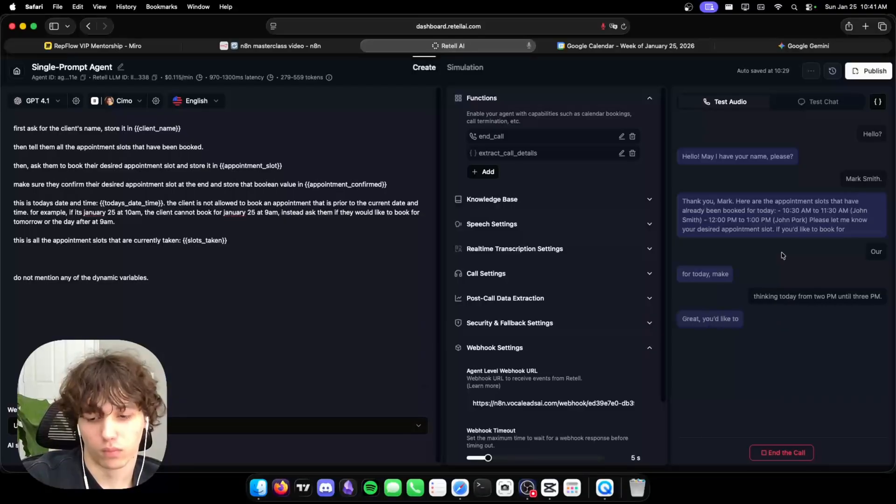
pyautogui.press('XF86AudioRaiseVolume')
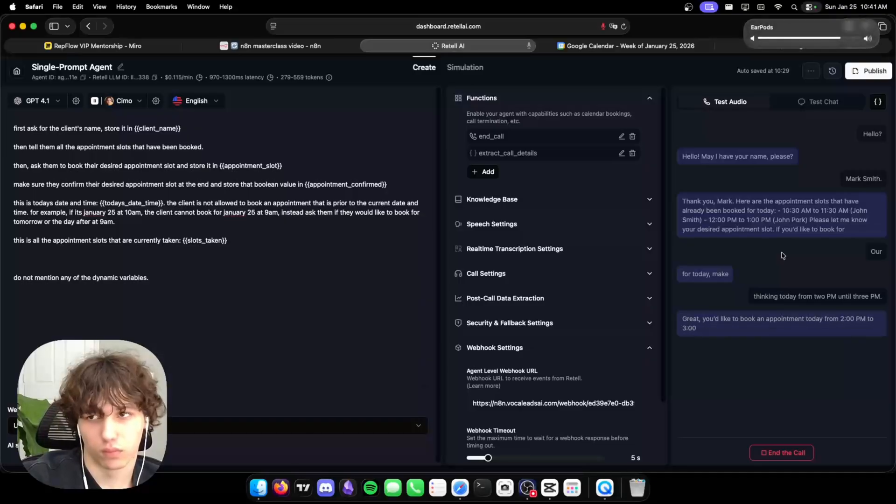
pyautogui.press('XF86AudioRaiseVolume')
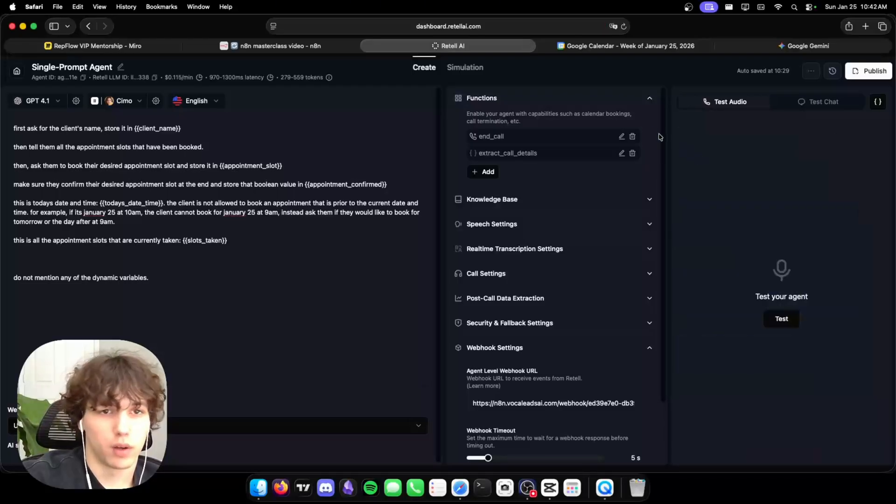
# Refresh Google Calendar to confirm the 2:00–3:00 PM appointment now appears.
pyautogui.click(631, 46)
pyautogui.click(623, 27)
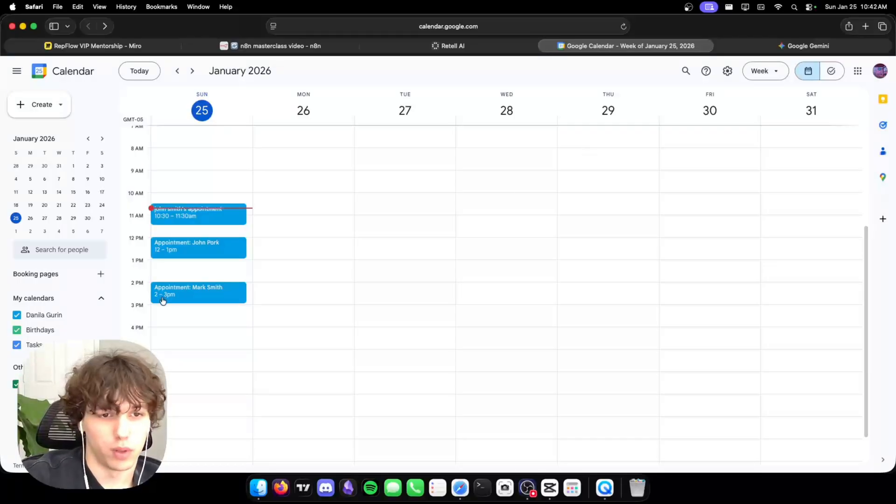
pyautogui.click(275, 45)
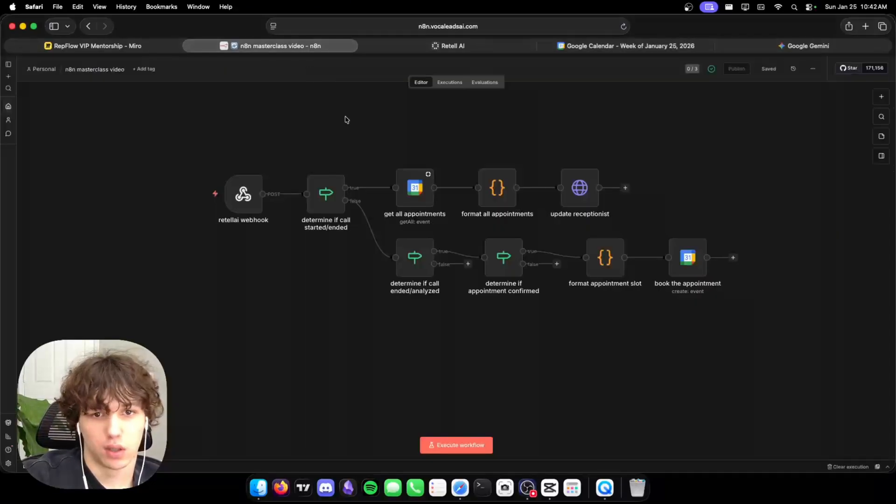
# Open the n8n execution list and select the newest 10:42:12 run.
pyautogui.moveTo(163, 102); pyautogui.dragTo(778, 290)
pyautogui.click(779, 290)
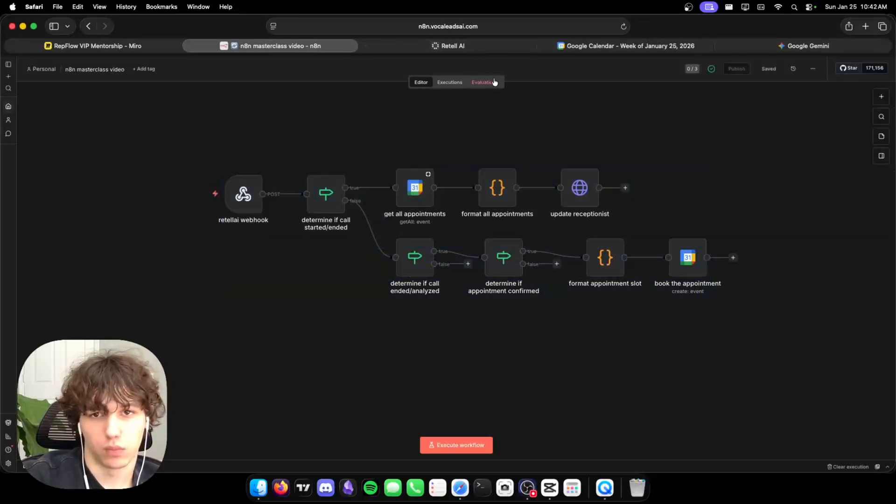
pyautogui.click(456, 84)
pyautogui.click(70, 186)
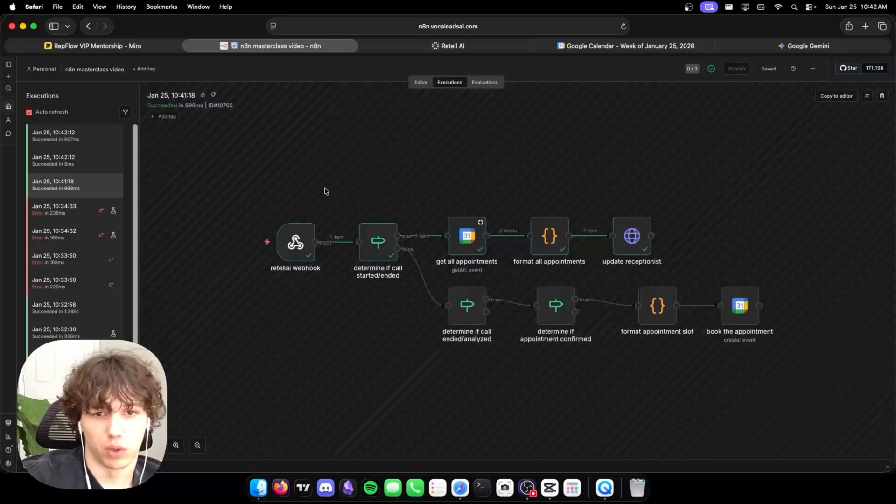
pyautogui.click(92, 164)
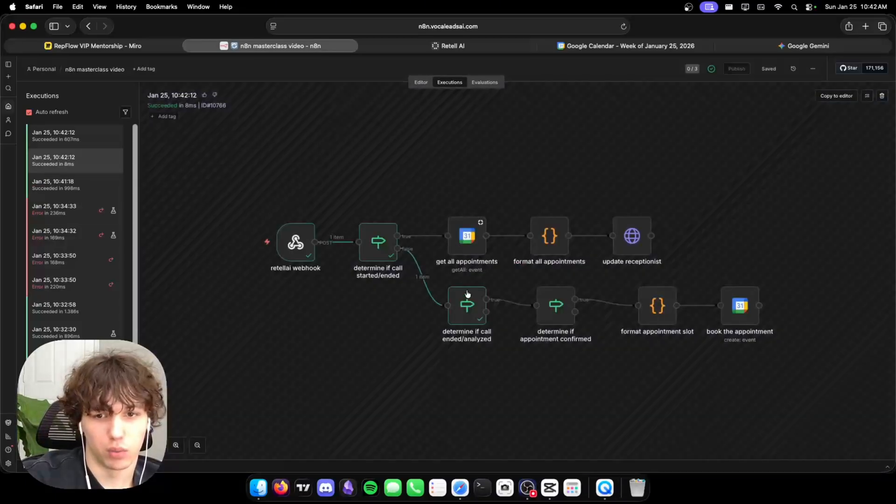
pyautogui.click(77, 134)
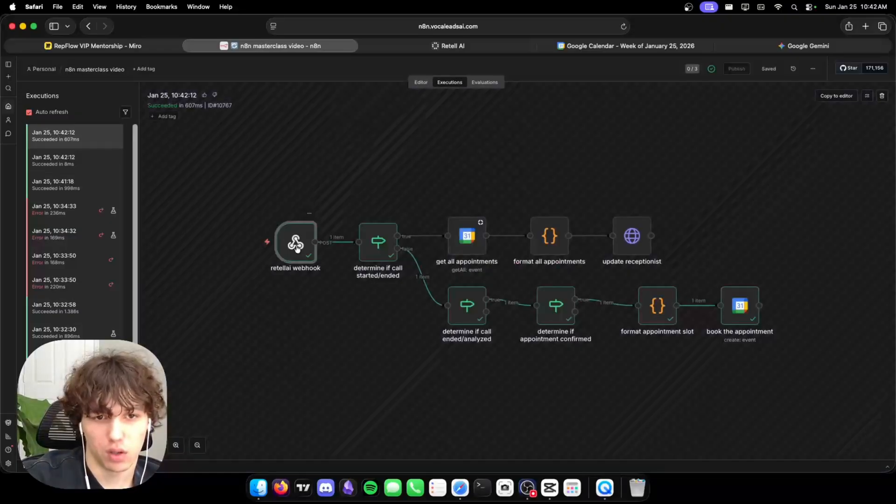
pyautogui.doubleClick(296, 242)
pyautogui.scroll(-1, 473, 230)
pyautogui.scroll(-5, 467, 231)
pyautogui.scroll(2, 296, 197)
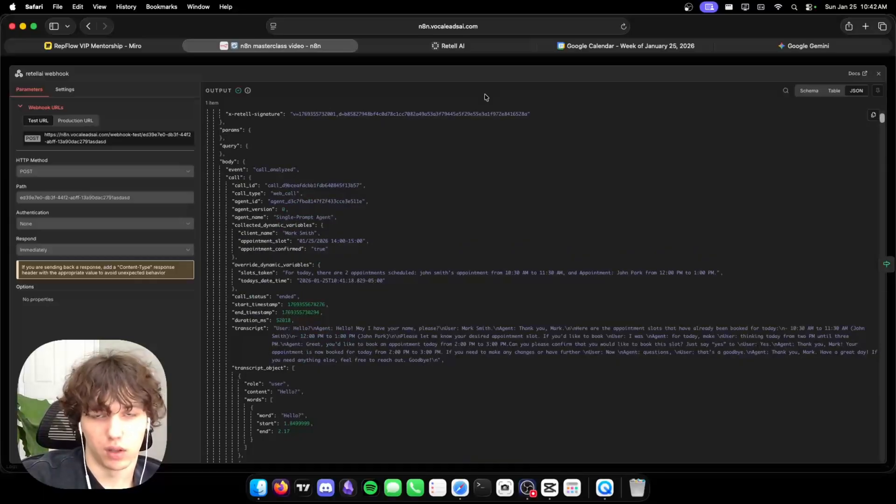
pyautogui.click(482, 64)
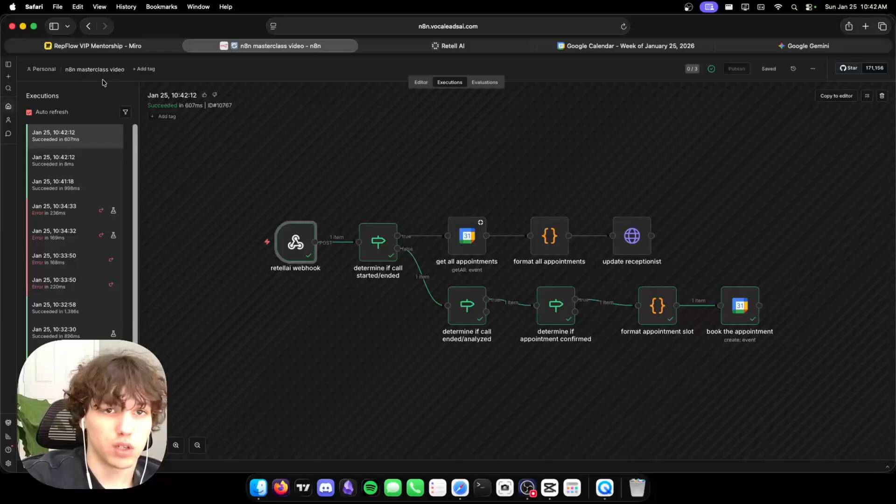
pyautogui.click(476, 48)
pyautogui.moveTo(102, 48)
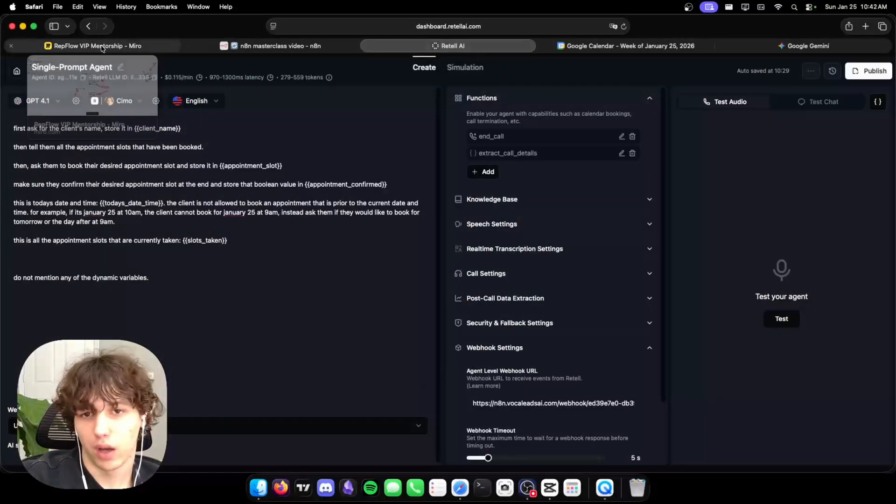
pyautogui.moveTo(335, 48)
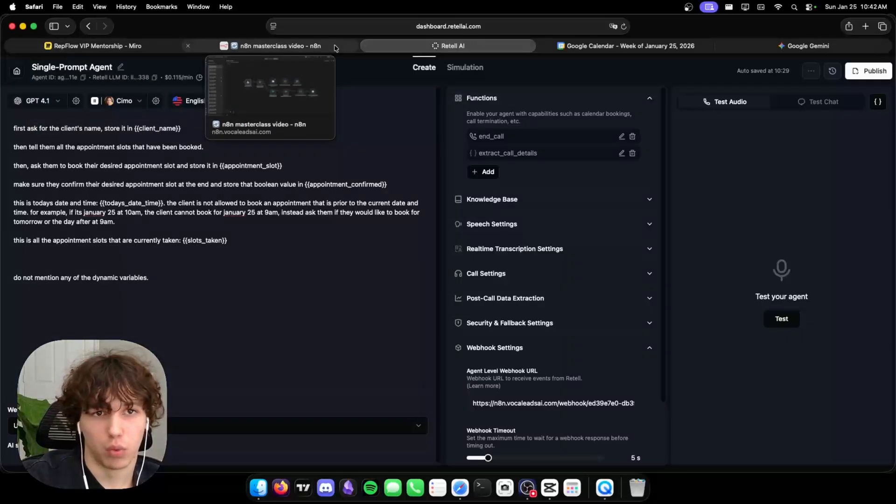
# Load joinrepflow.com in a new browser tab.
pyautogui.click(335, 46)
pyautogui.click(865, 26)
pyautogui.write('joinrepflow.com')
pyautogui.press('Return')
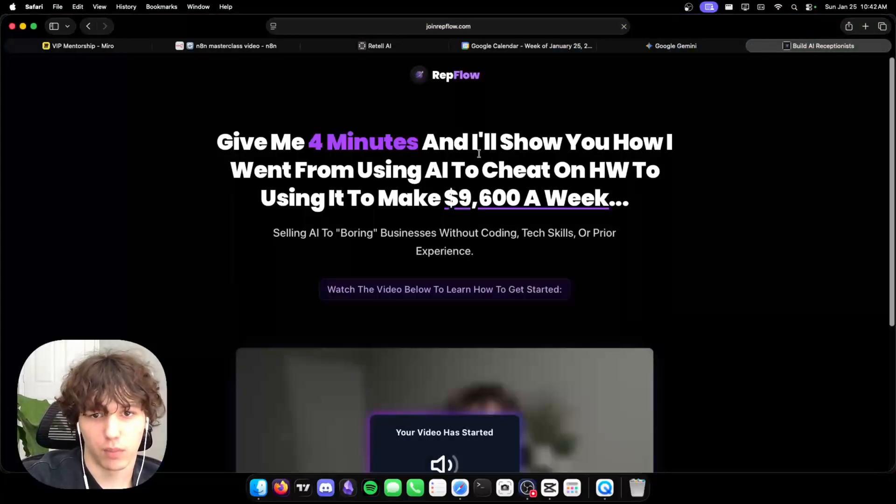
# Select the "Give Me 4 Minutes..." headline and subtitle text on the landing page.
pyautogui.moveTo(308, 142); pyautogui.dragTo(667, 194)
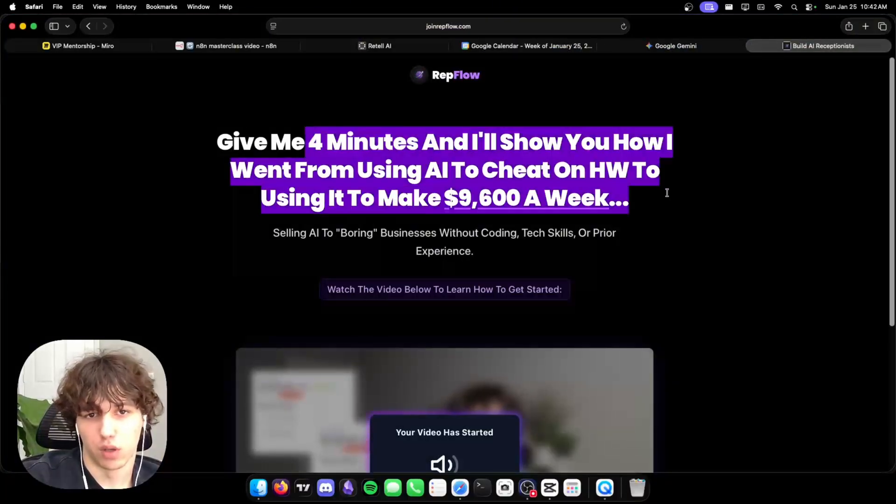
pyautogui.click(747, 171)
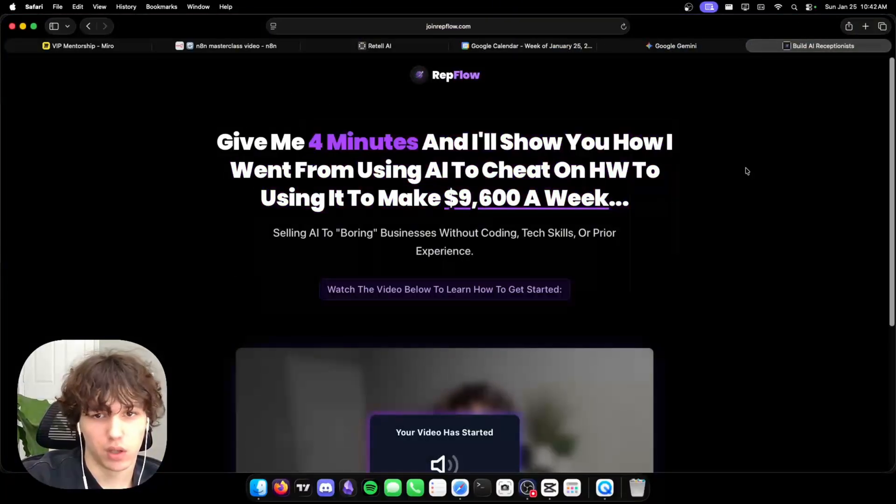
pyautogui.tripleClick(239, 142)
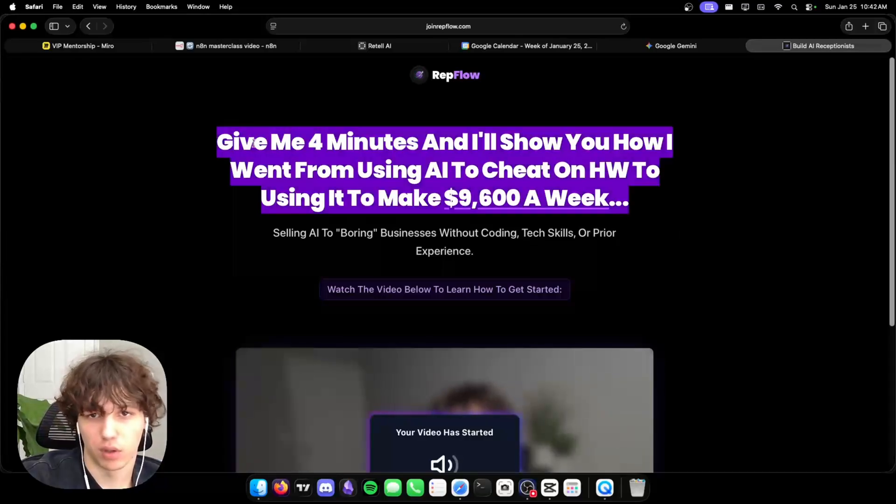
pyautogui.moveTo(235, 140); pyautogui.dragTo(698, 259)
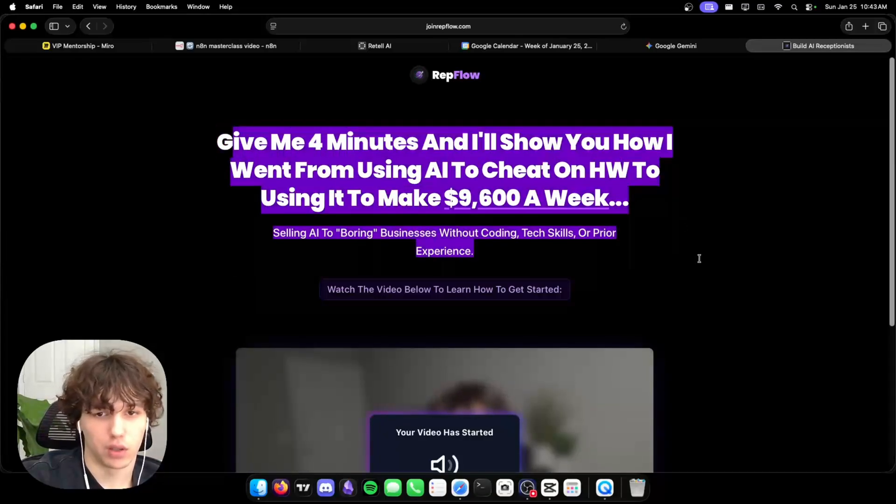
pyautogui.click(681, 203)
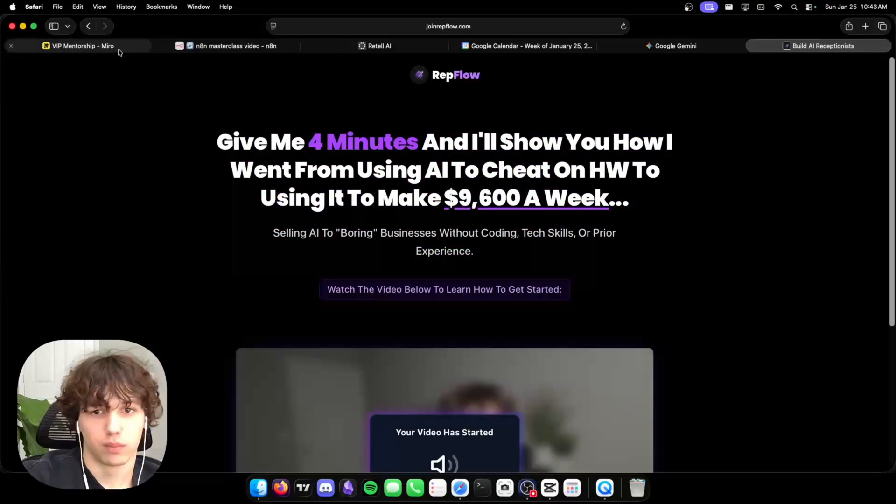